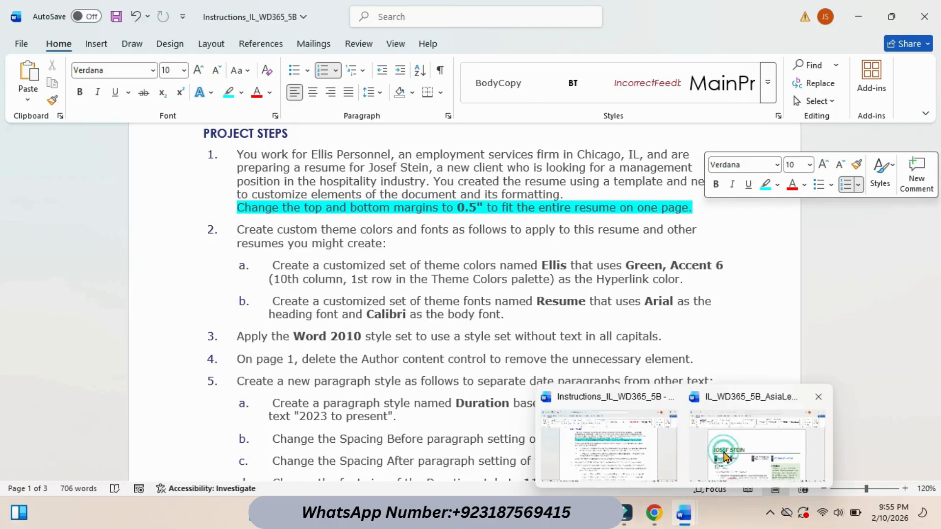
- Switch to the resume document and set its top and bottom page margins to 0.5" for the whole document
{"action": "left_click", "coordinate": [725, 454]}
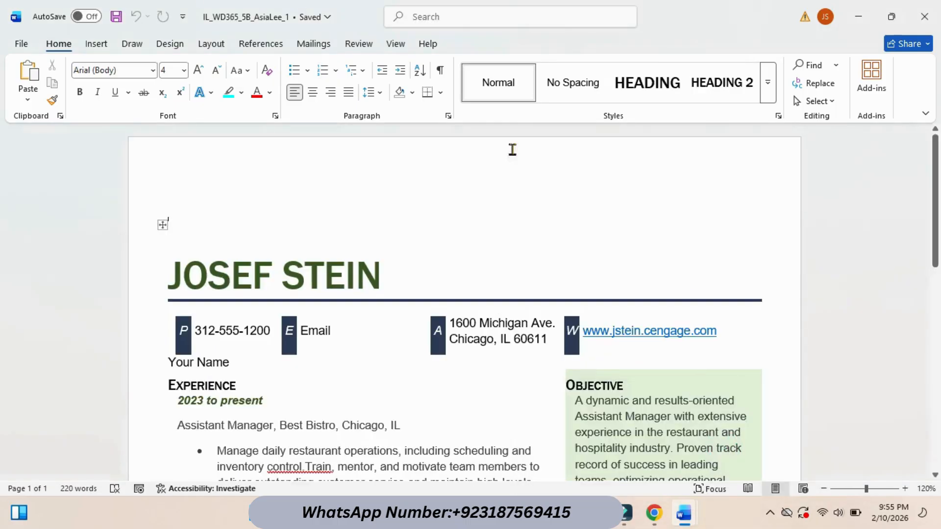
{"action": "left_click", "coordinate": [213, 46]}
{"action": "left_click", "coordinate": [28, 96]}
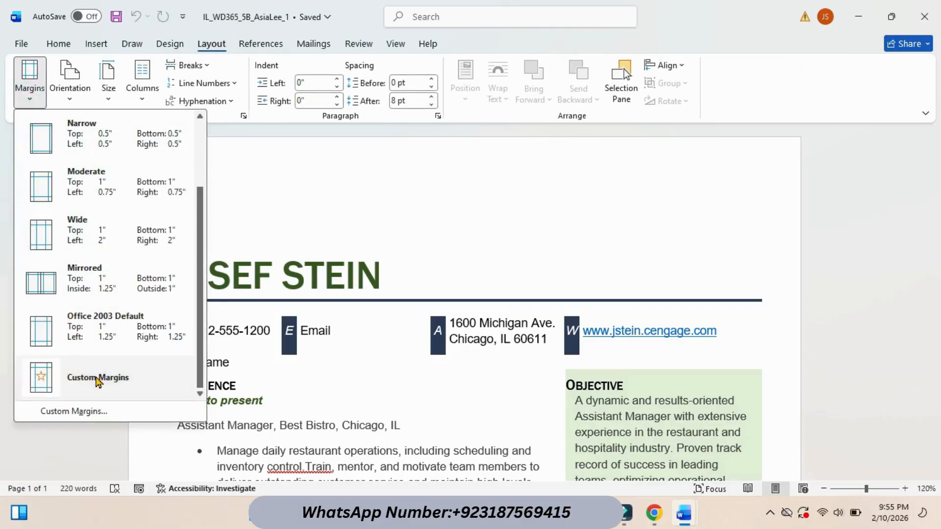
{"action": "left_click", "coordinate": [79, 412]}
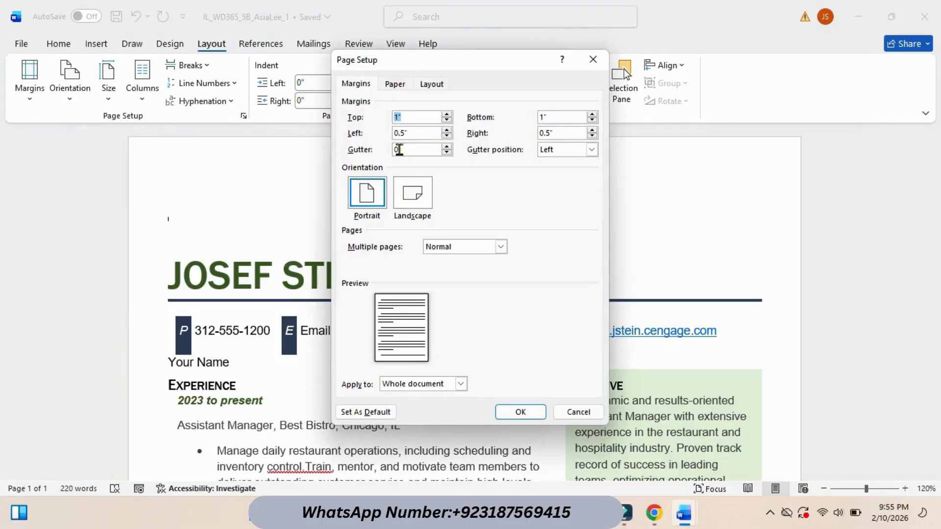
{"action": "type", "text": "1"}
{"action": "type", "text": "5"}
{"action": "left_click", "coordinate": [554, 118]}
{"action": "key", "text": "Delete"}
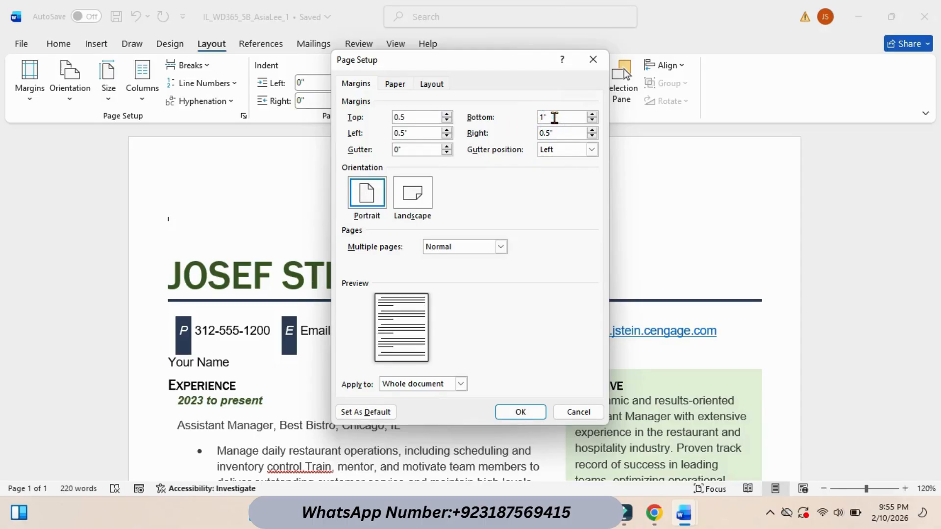
{"action": "key", "text": "BackSpace"}
{"action": "type", "text": "0.5"}
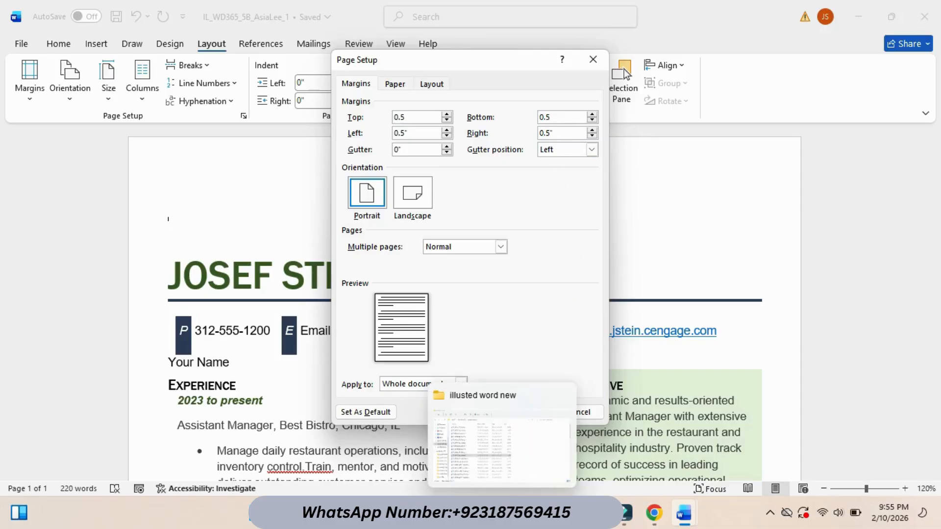
{"action": "left_click", "coordinate": [521, 414]}
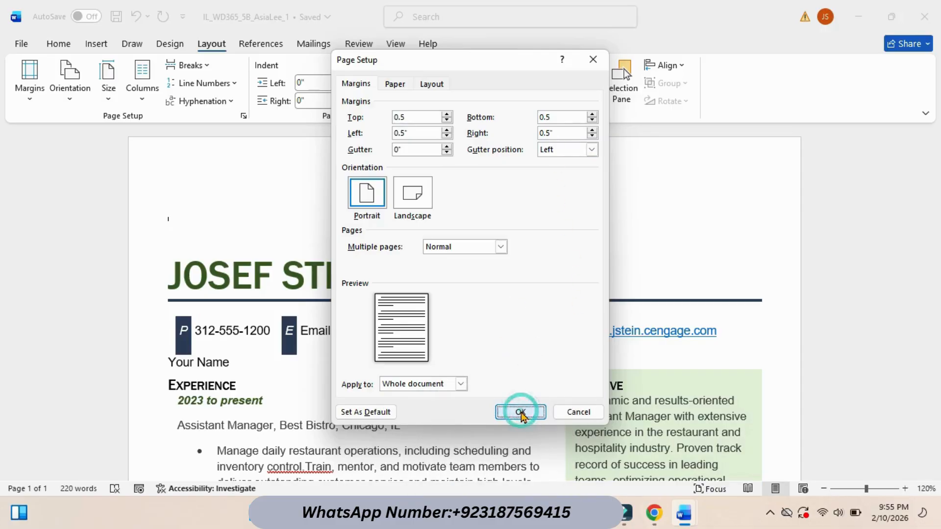
- In the instructions document, highlight step 2a about the custom theme colors in turquoise
{"action": "mouse_move", "coordinate": [696, 509]}
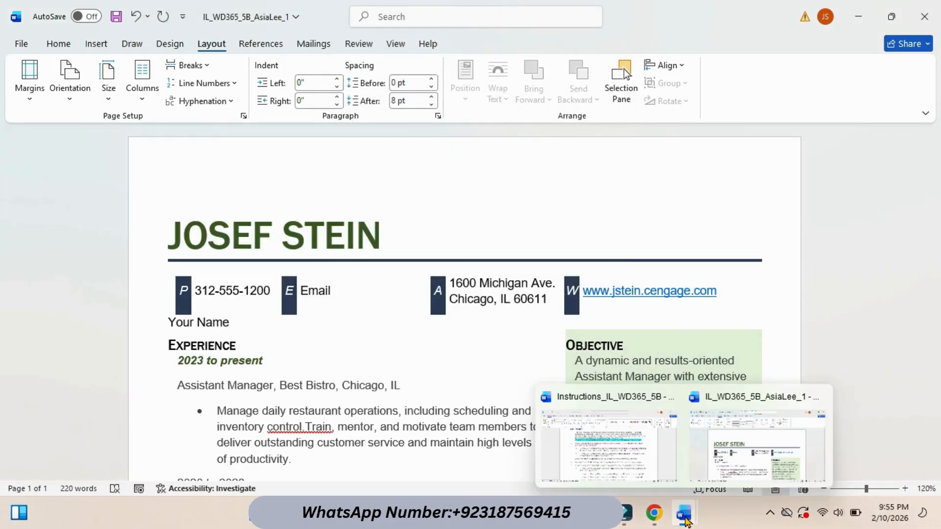
{"action": "left_click", "coordinate": [590, 426]}
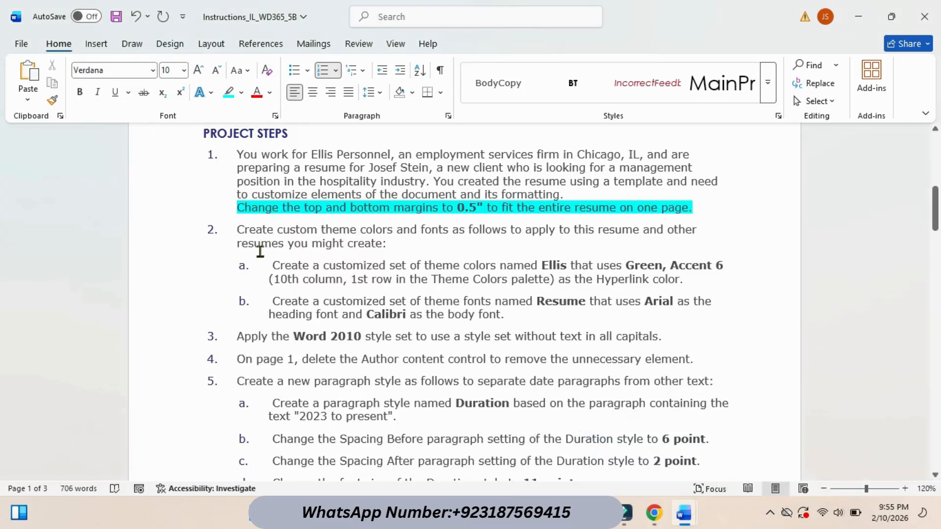
{"action": "left_click_drag", "start_coordinate": [271, 267], "coordinate": [769, 270]}
{"action": "left_click", "coordinate": [765, 258]}
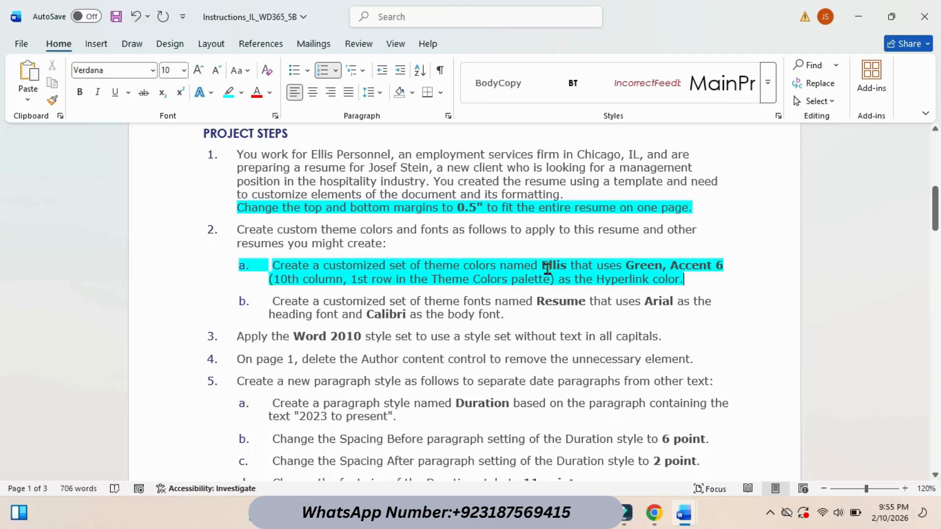
- Copy the theme color set name "Ellis" from step 2a of the instructions
{"action": "left_click_drag", "start_coordinate": [540, 266], "coordinate": [563, 266]}
{"action": "right_click", "coordinate": [560, 269]}
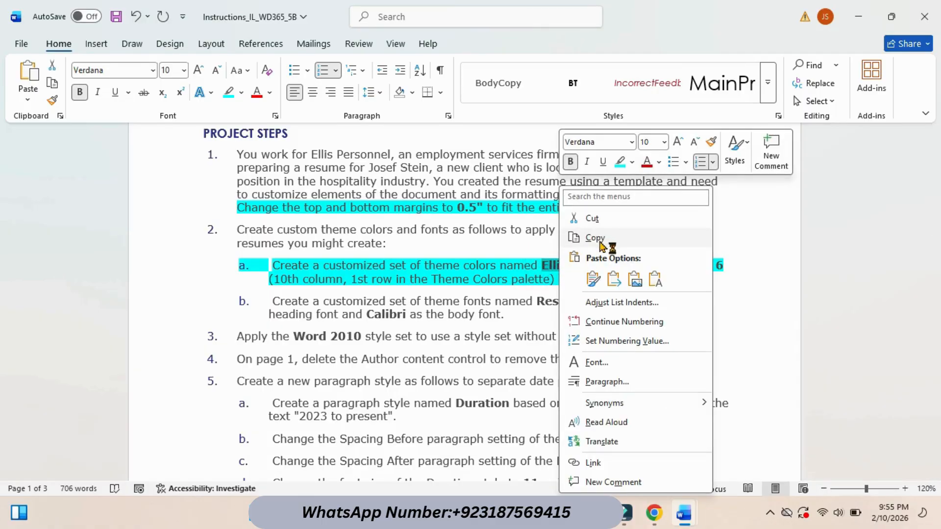
{"action": "left_click", "coordinate": [595, 239]}
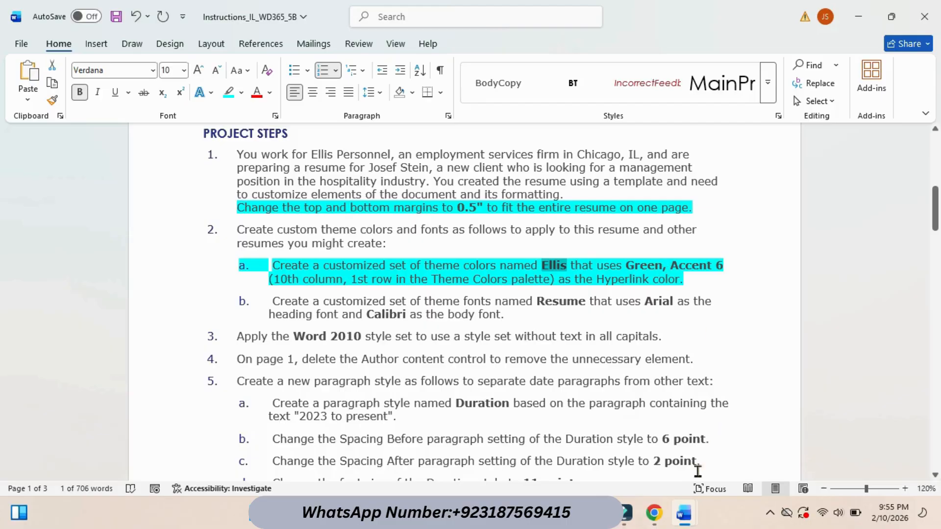
- In the resume, save a custom theme color set named Ellis, using the plum Followed Hyperlink color as the Hyperlink color
{"action": "mouse_move", "coordinate": [684, 513]}
{"action": "left_click", "coordinate": [711, 446]}
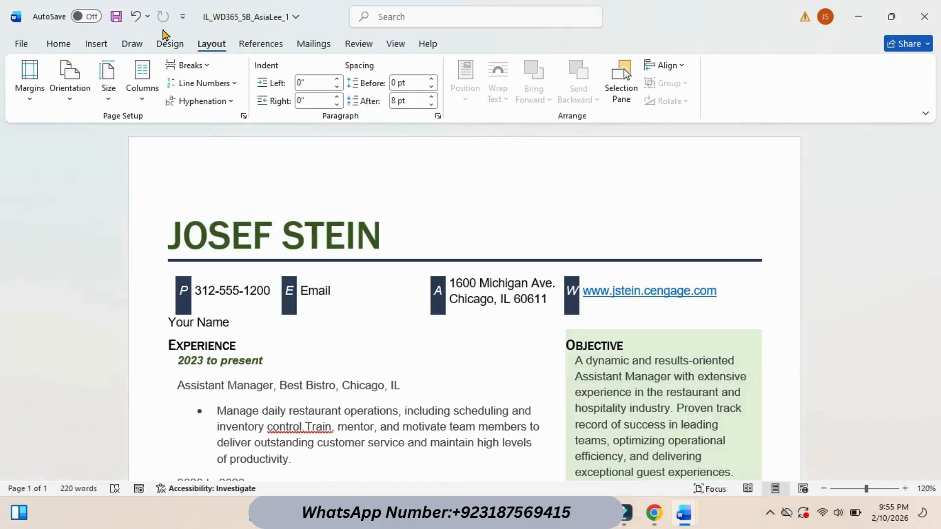
{"action": "left_click", "coordinate": [171, 44]}
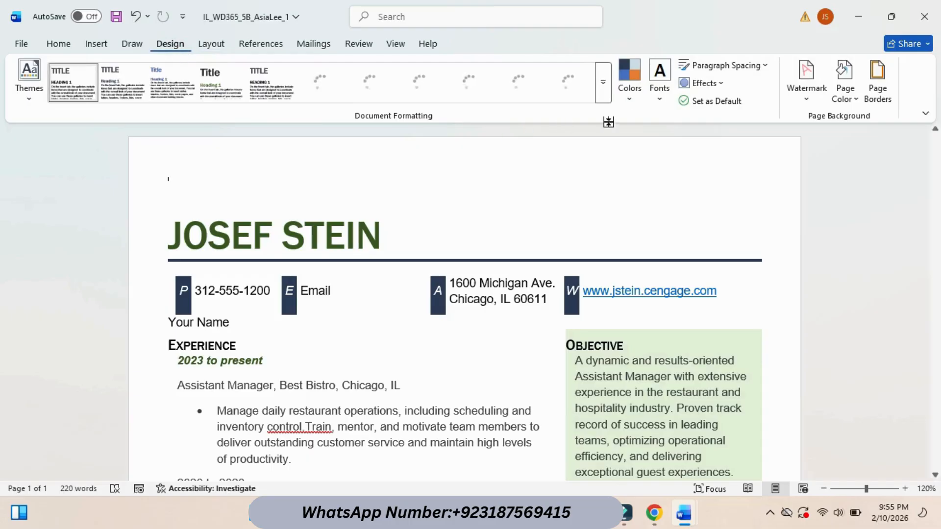
{"action": "left_click", "coordinate": [629, 82]}
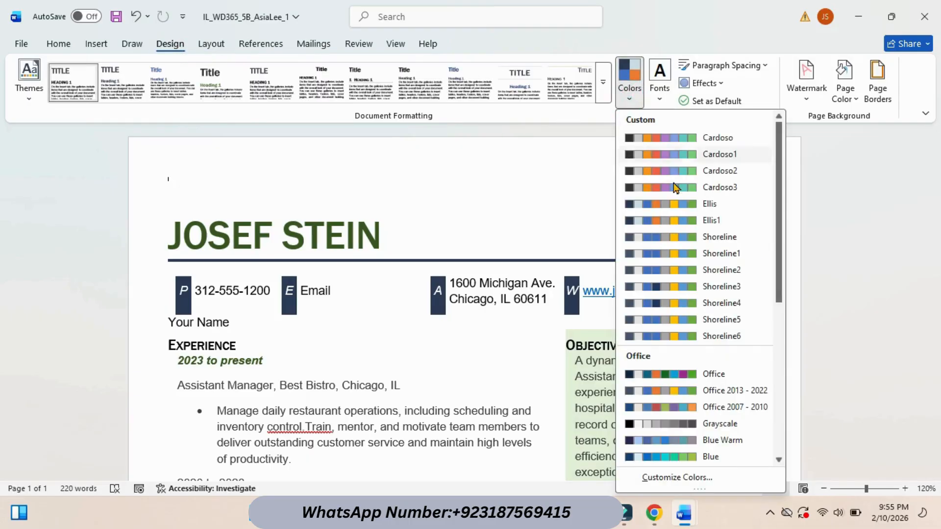
{"action": "left_click", "coordinate": [694, 478]}
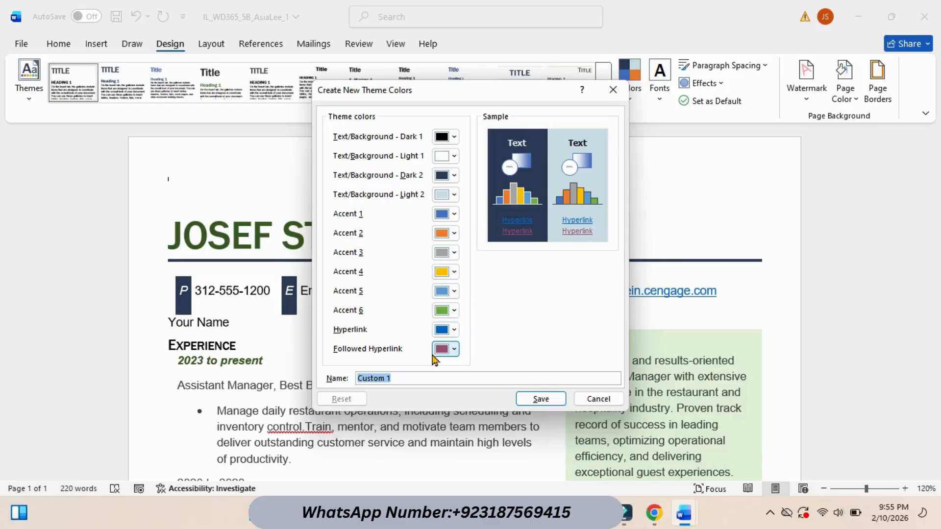
{"action": "left_click", "coordinate": [455, 331]}
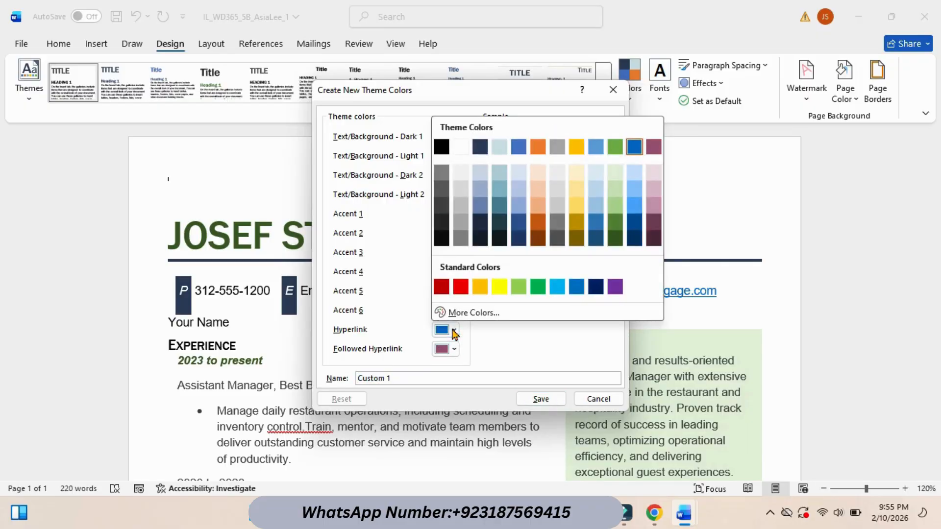
{"action": "left_click", "coordinate": [654, 147]}
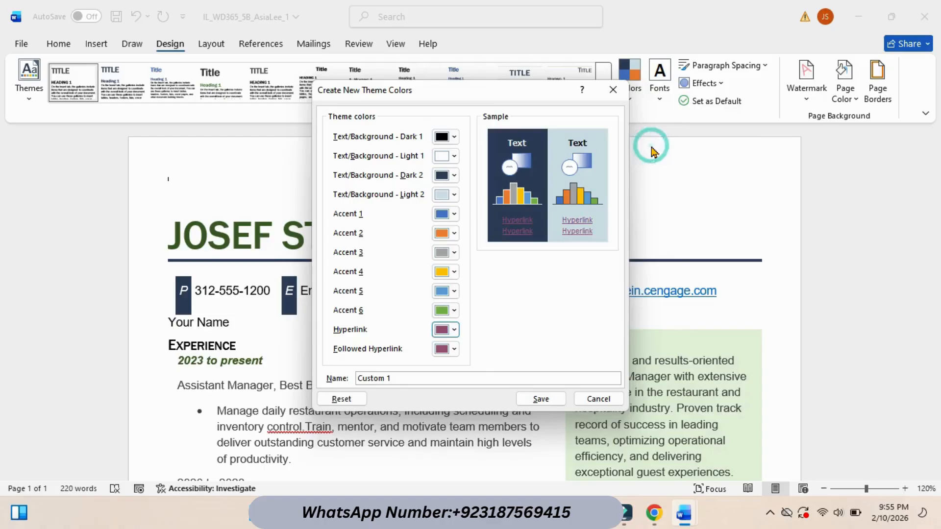
{"action": "left_click_drag", "start_coordinate": [404, 376], "coordinate": [327, 376]}
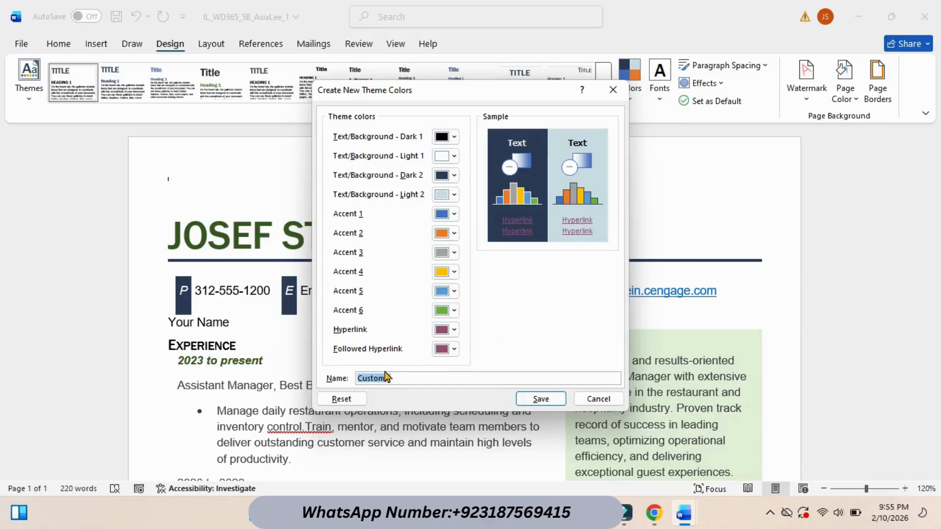
{"action": "type", "text": "Stein"}
{"action": "left_click", "coordinate": [541, 399]}
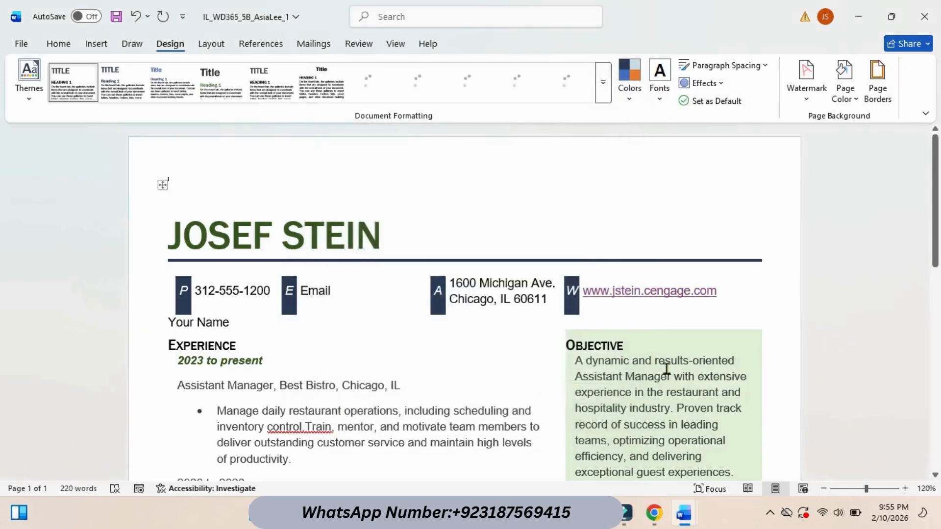
- Return to the instructions document and highlight step 2b about the custom theme fonts in turquoise
{"action": "mouse_move", "coordinate": [685, 513]}
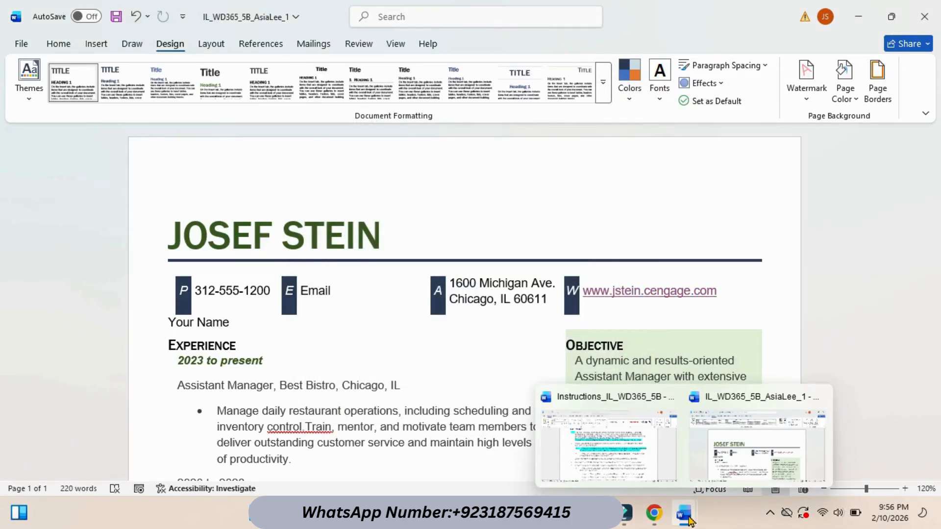
{"action": "left_click", "coordinate": [619, 448]}
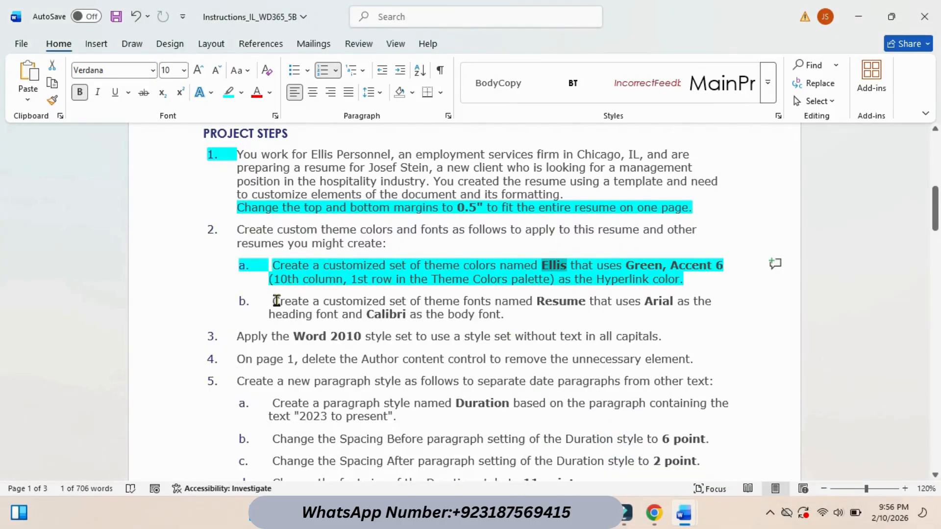
{"action": "left_click_drag", "start_coordinate": [277, 300], "coordinate": [500, 317]}
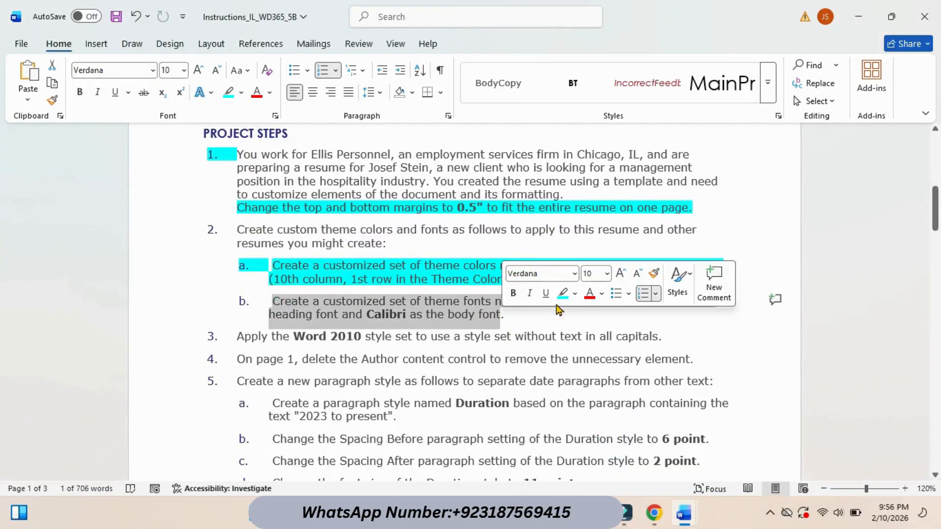
{"action": "left_click", "coordinate": [563, 293]}
{"action": "left_click", "coordinate": [709, 308]}
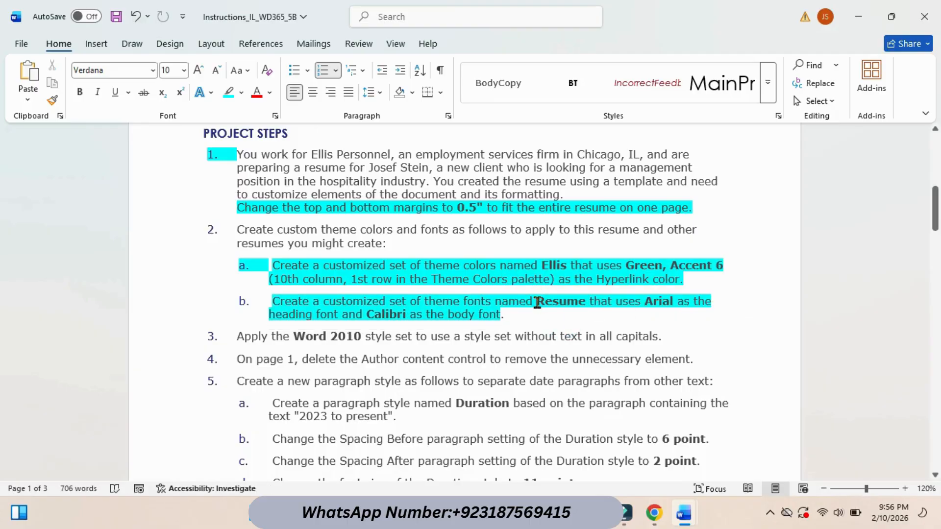
- Copy the theme font set name "Resume" from step 2b of the instructions
{"action": "left_click_drag", "start_coordinate": [537, 302], "coordinate": [584, 308]}
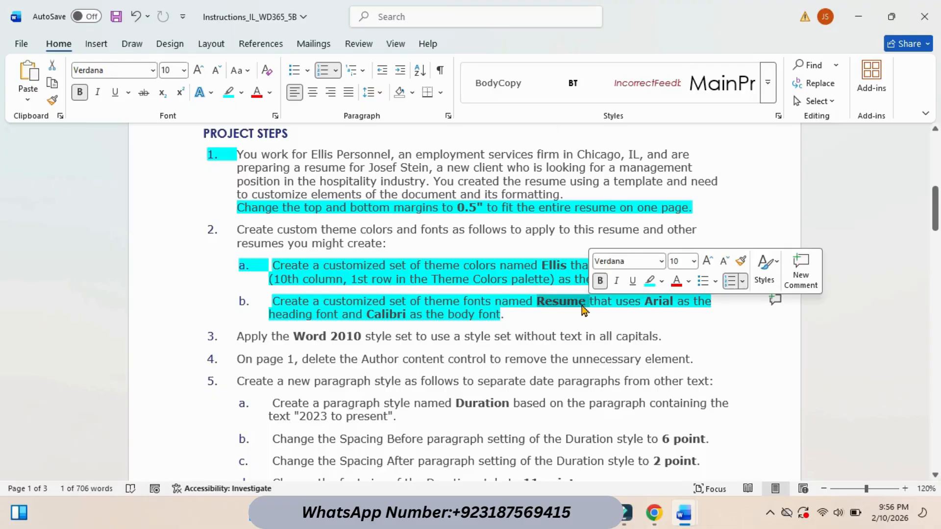
{"action": "right_click", "coordinate": [585, 308]}
{"action": "left_click", "coordinate": [619, 218]}
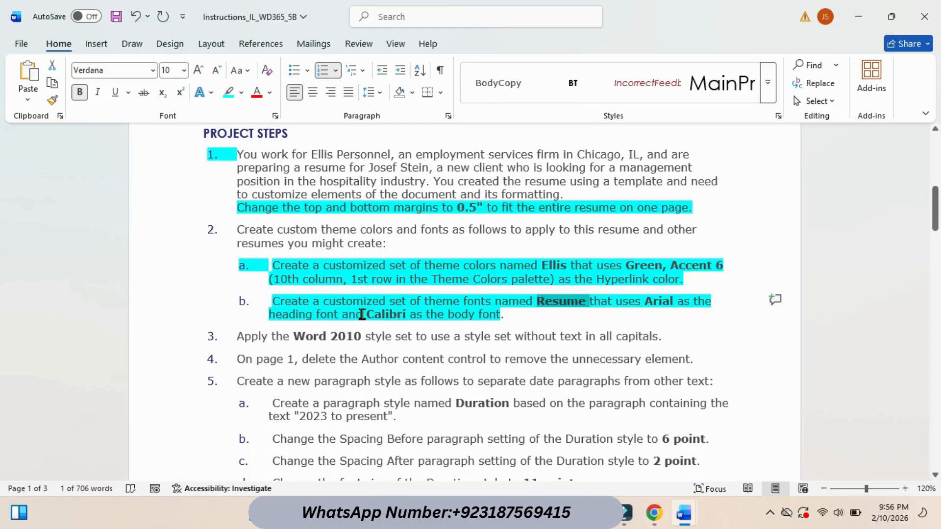
- In the resume document, start a new custom theme font set with Arial as the heading font
{"action": "mouse_move", "coordinate": [681, 511]}
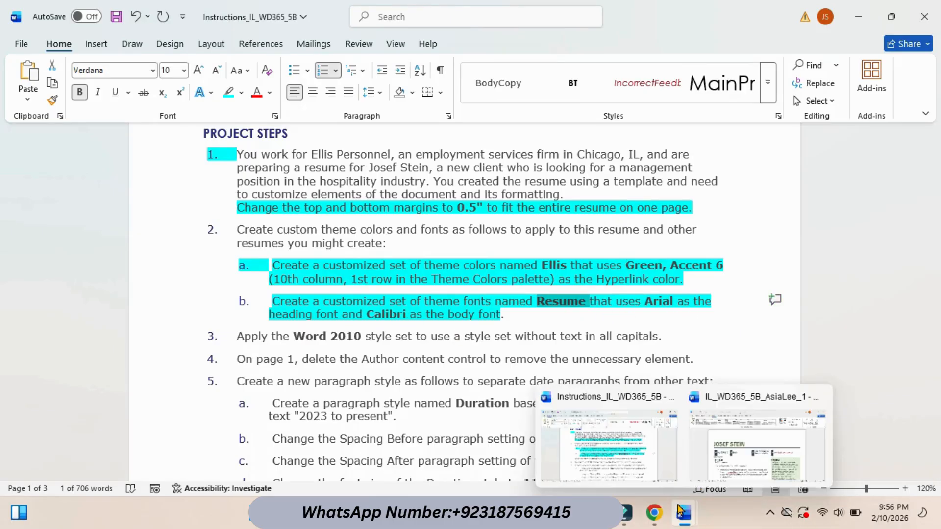
{"action": "left_click", "coordinate": [754, 463]}
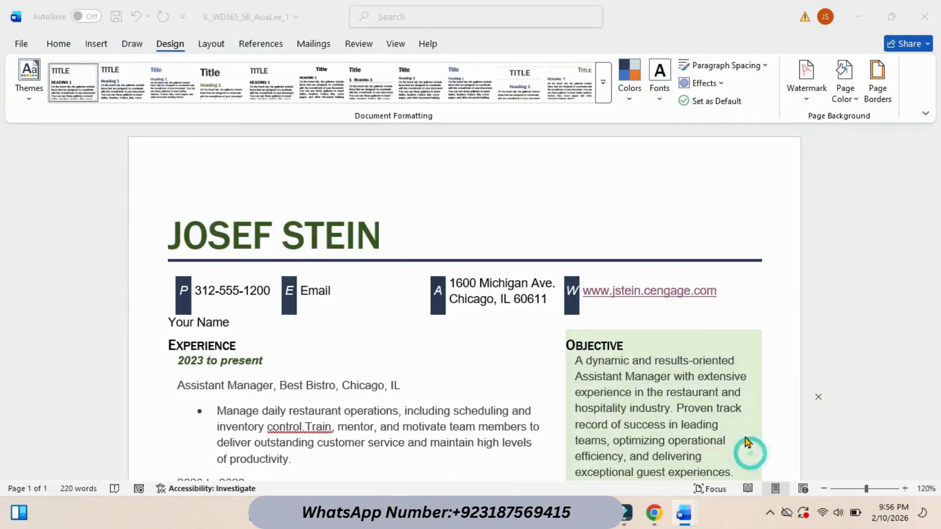
{"action": "left_click", "coordinate": [660, 93]}
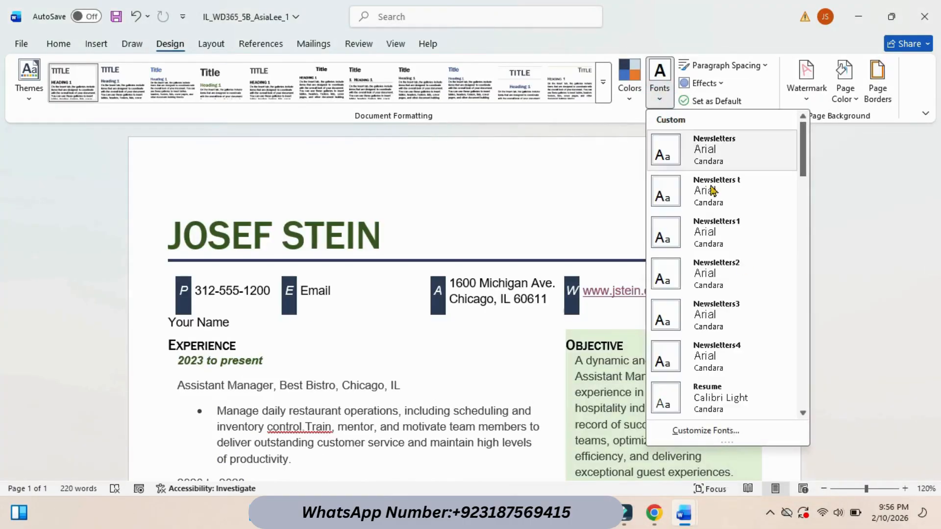
{"action": "left_click", "coordinate": [711, 435]}
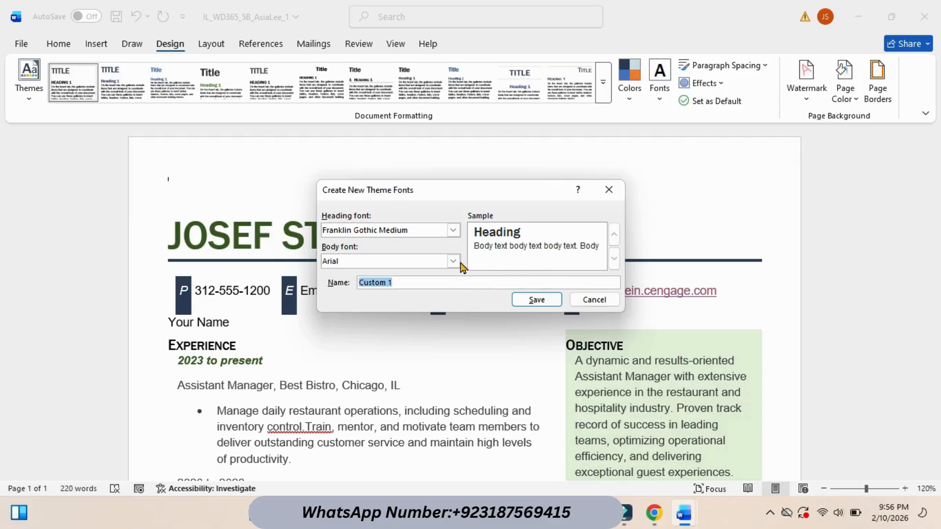
{"action": "left_click", "coordinate": [452, 230]}
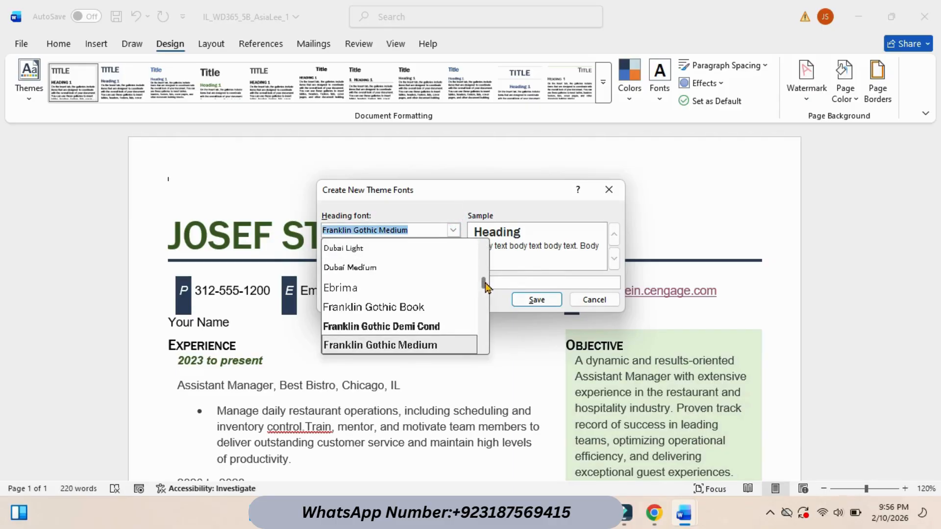
{"action": "left_click_drag", "start_coordinate": [483, 288], "coordinate": [484, 259]}
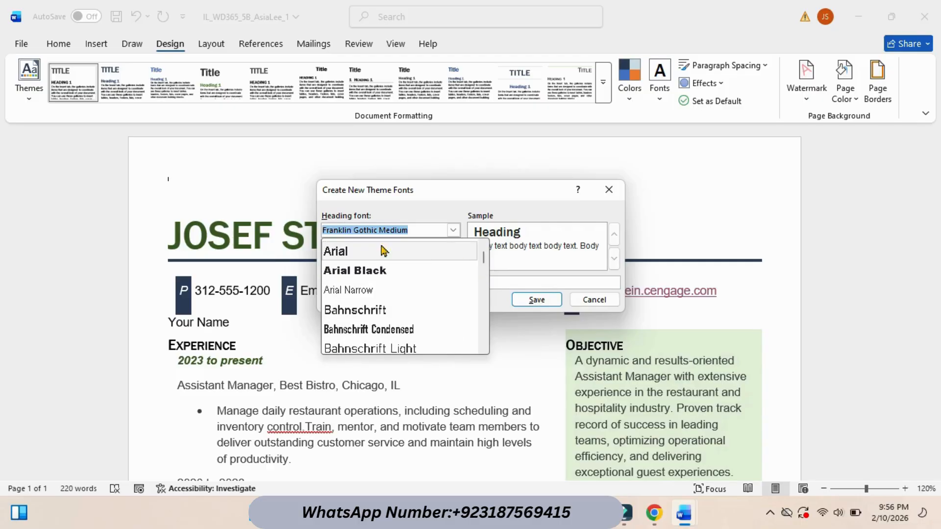
{"action": "left_click", "coordinate": [360, 252]}
- Set Calibri as the body font of the new theme font set, name it Resume and save it
{"action": "left_click", "coordinate": [452, 260]}
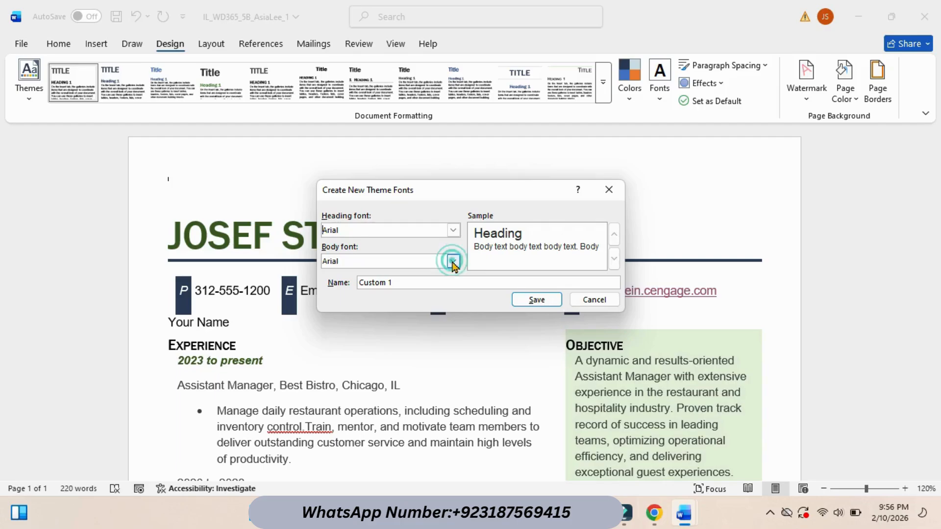
{"action": "left_click", "coordinate": [485, 288]}
{"action": "left_click_drag", "start_coordinate": [485, 289], "coordinate": [486, 302]}
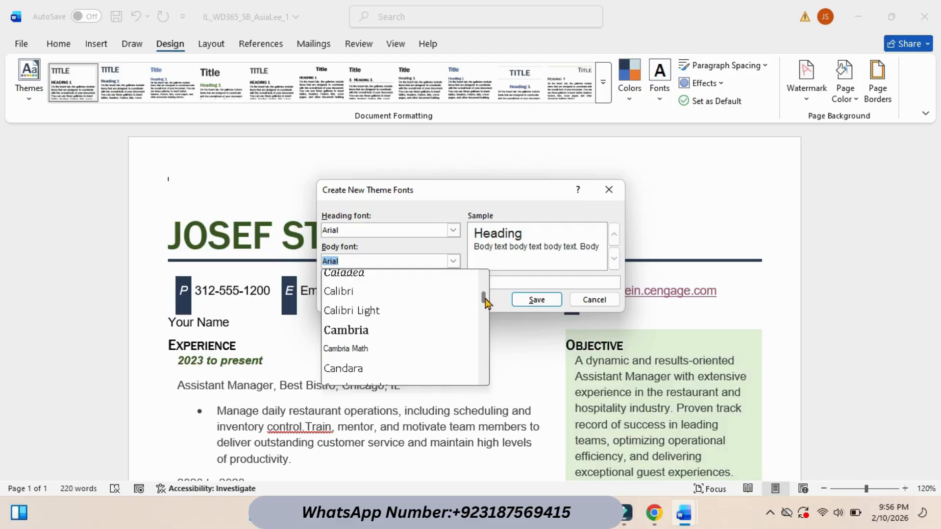
{"action": "left_click", "coordinate": [349, 292]}
{"action": "left_click", "coordinate": [403, 283]}
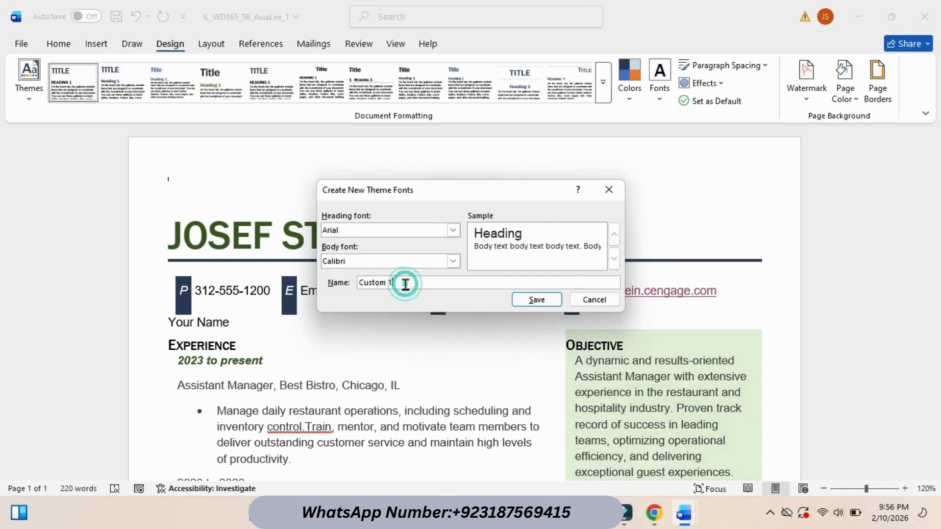
{"action": "type", "text": "Resume"}
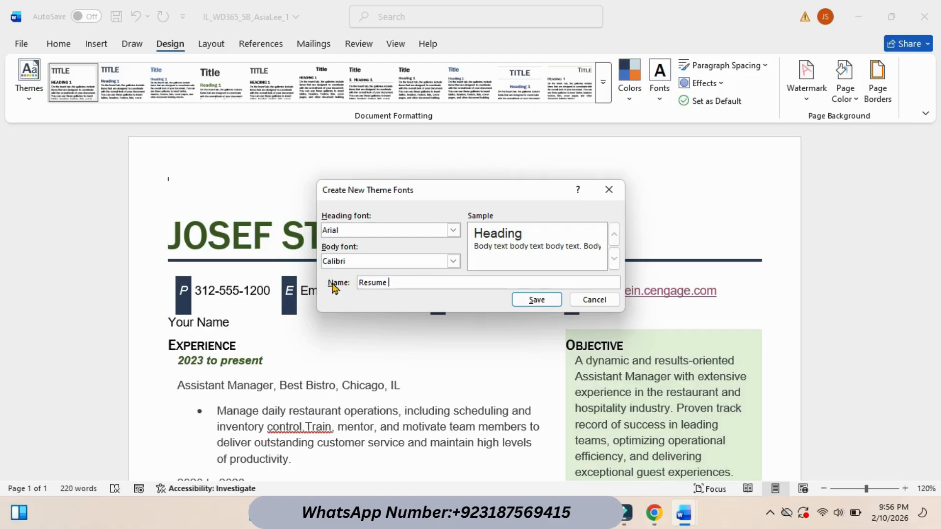
{"action": "left_click", "coordinate": [537, 299]}
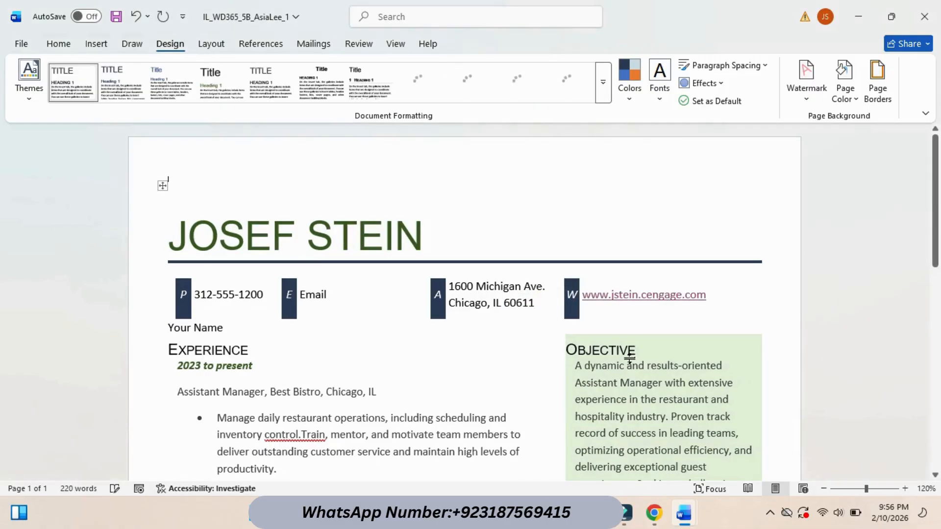
- Return to the instructions document and highlight step 3 about the Word 2010 style set in turquoise
{"action": "mouse_move", "coordinate": [684, 514]}
{"action": "left_click", "coordinate": [629, 451]}
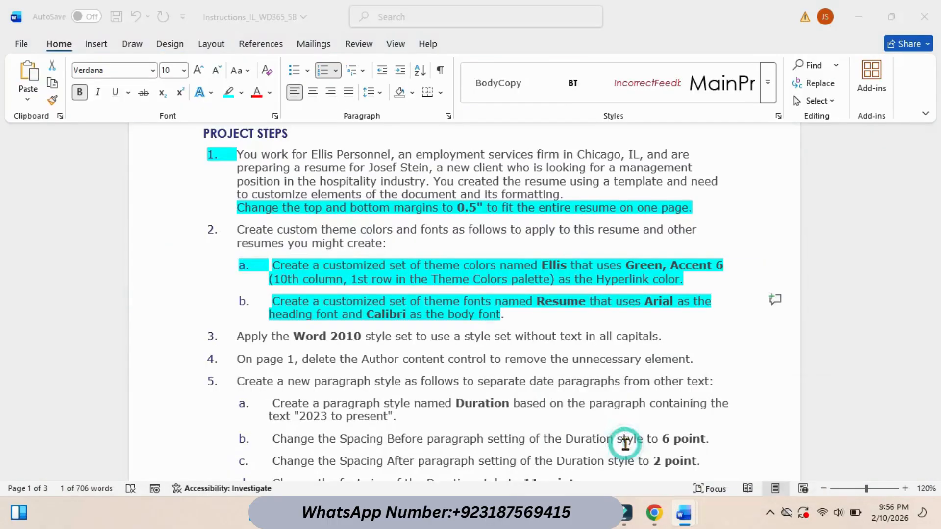
{"action": "left_click_drag", "start_coordinate": [935, 209], "coordinate": [935, 218]}
{"action": "left_click_drag", "start_coordinate": [238, 260], "coordinate": [679, 261]}
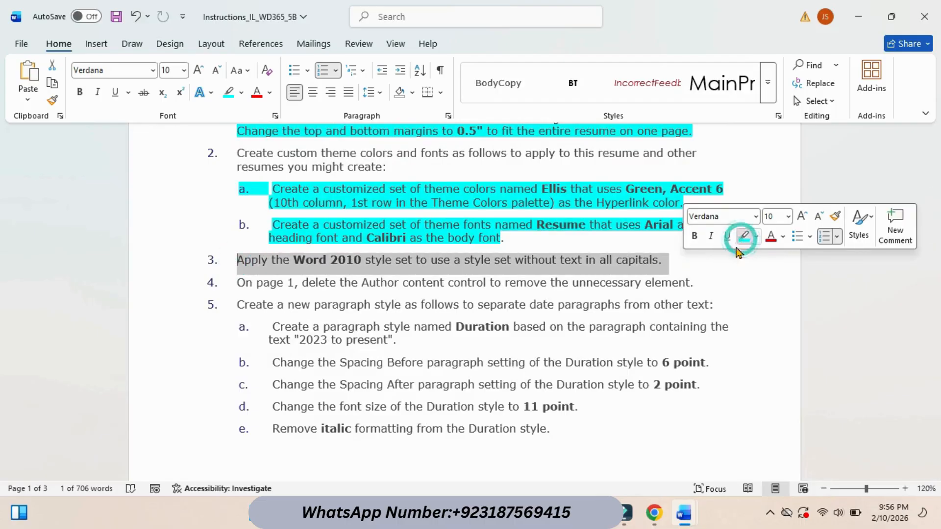
{"action": "left_click", "coordinate": [744, 237]}
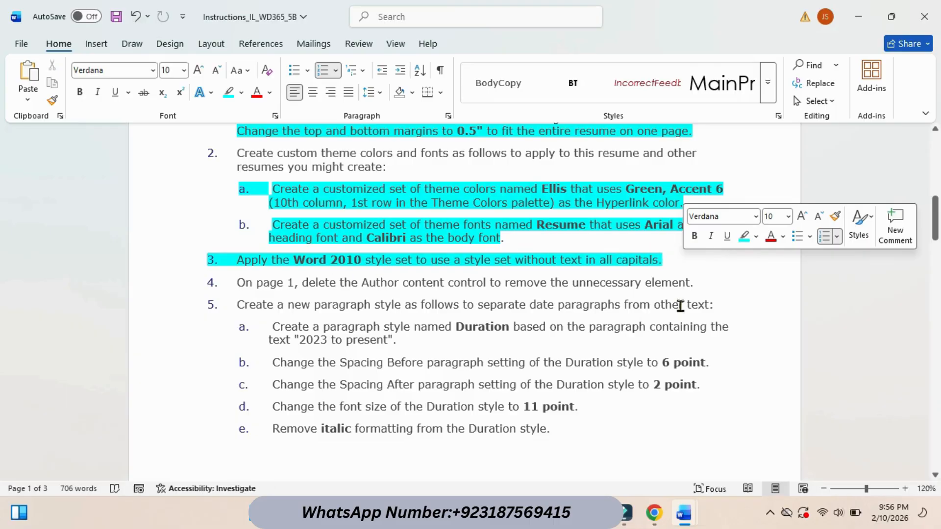
- Apply the built-in Word 2010 style set to the resume document
{"action": "mouse_move", "coordinate": [684, 513]}
{"action": "left_click", "coordinate": [730, 455]}
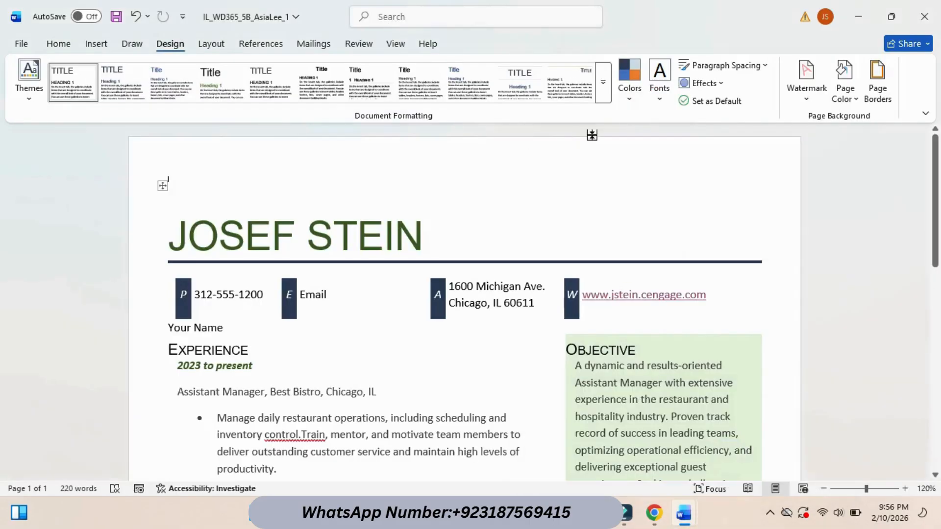
{"action": "left_click", "coordinate": [603, 81]}
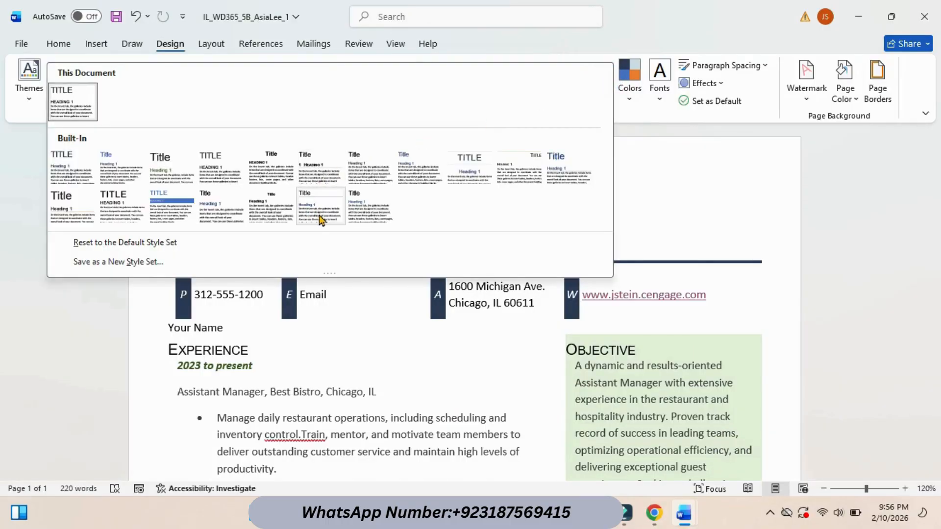
{"action": "left_click", "coordinate": [320, 217]}
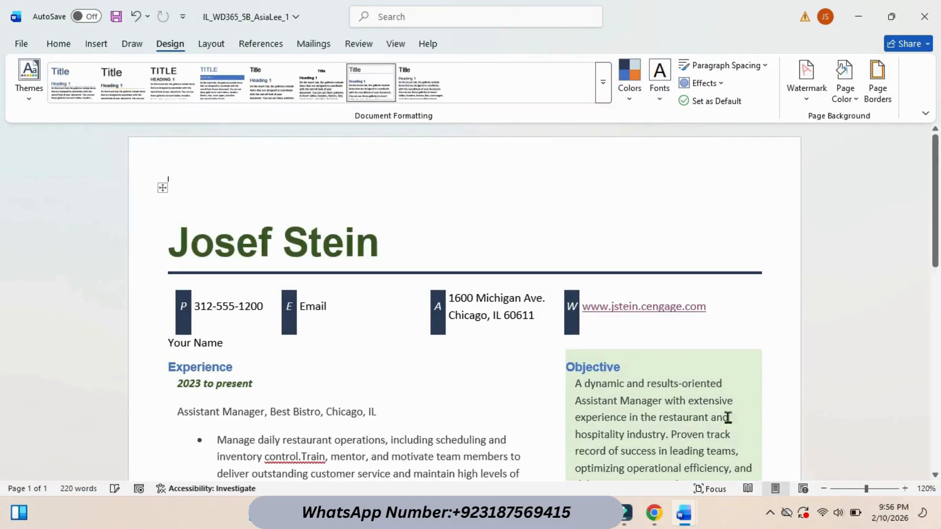
- In the instructions document, highlight step 4 about deleting the Author content control in turquoise
{"action": "mouse_move", "coordinate": [684, 514]}
{"action": "left_click", "coordinate": [612, 435]}
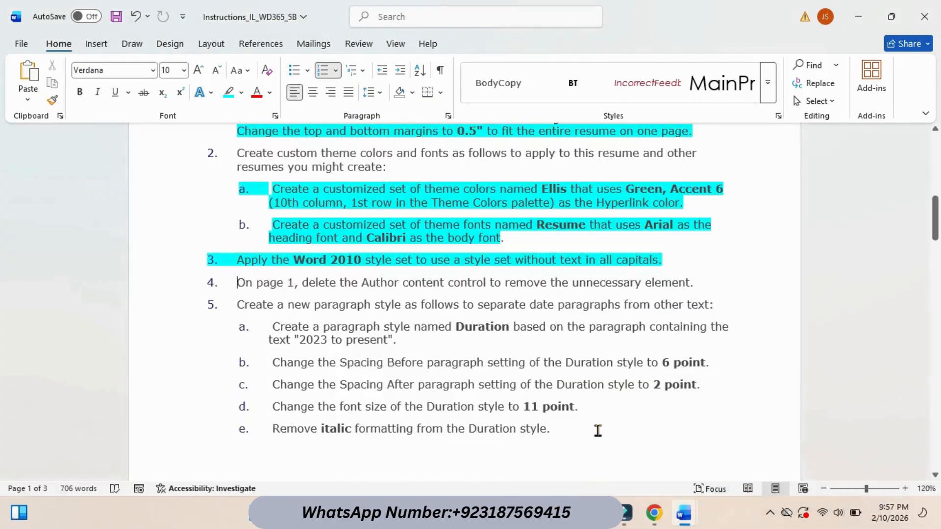
{"action": "left_click_drag", "start_coordinate": [934, 220], "coordinate": [934, 229]}
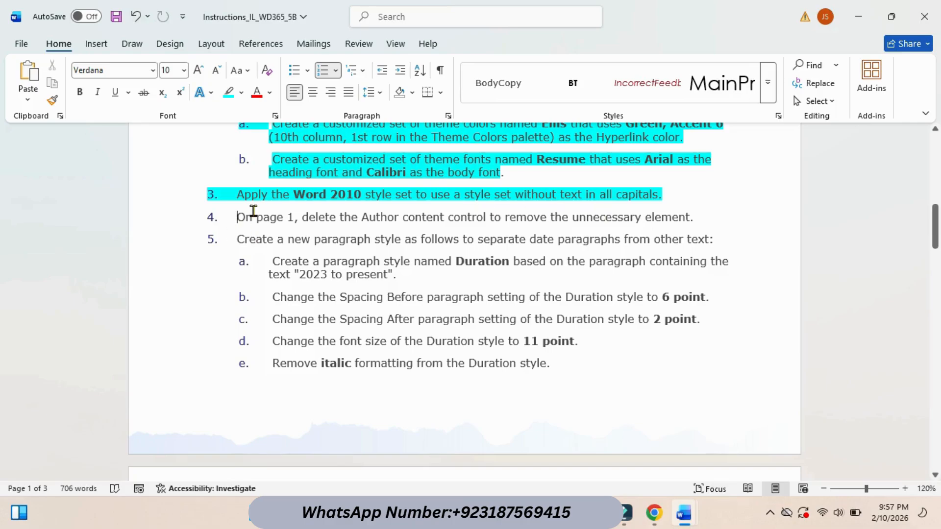
{"action": "left_click_drag", "start_coordinate": [232, 217], "coordinate": [701, 217]}
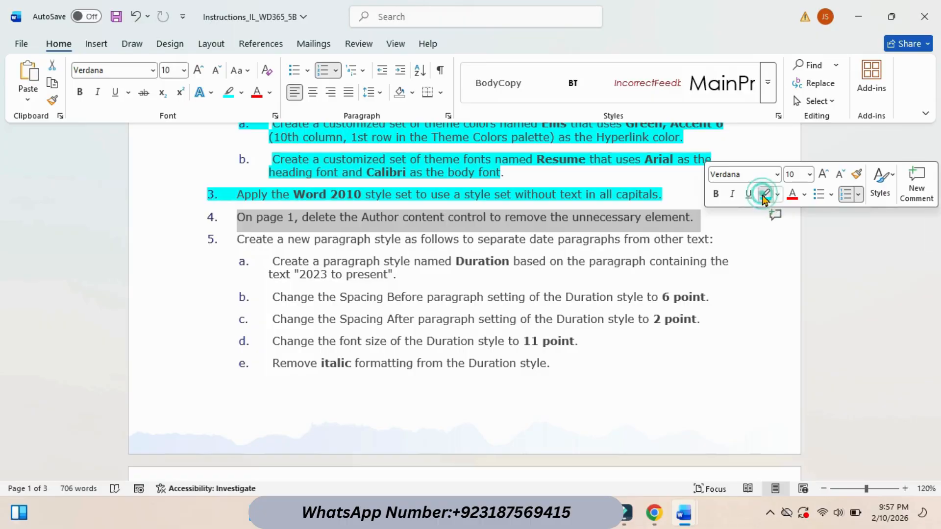
{"action": "left_click", "coordinate": [765, 194]}
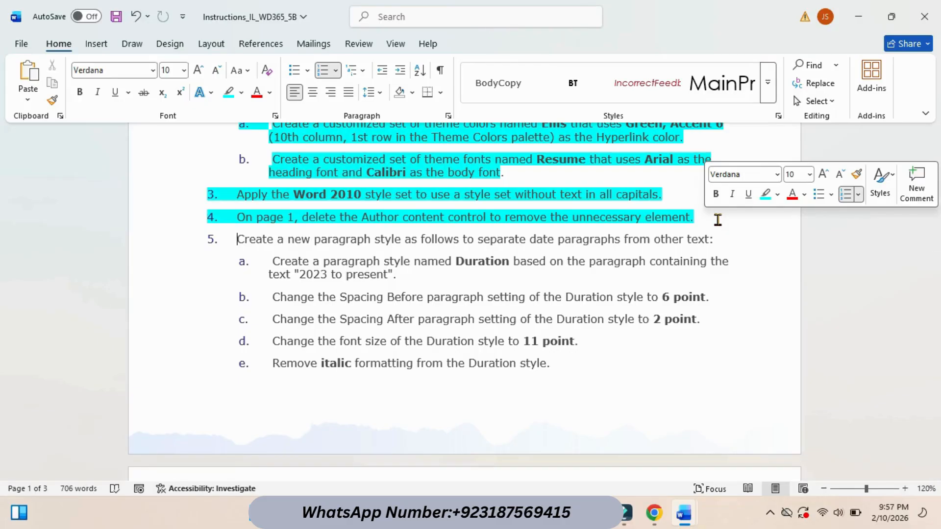
- View the resume briefly, return to the instructions and highlight step 5a about the Duration paragraph style in turquoise
{"action": "mouse_move", "coordinate": [684, 513]}
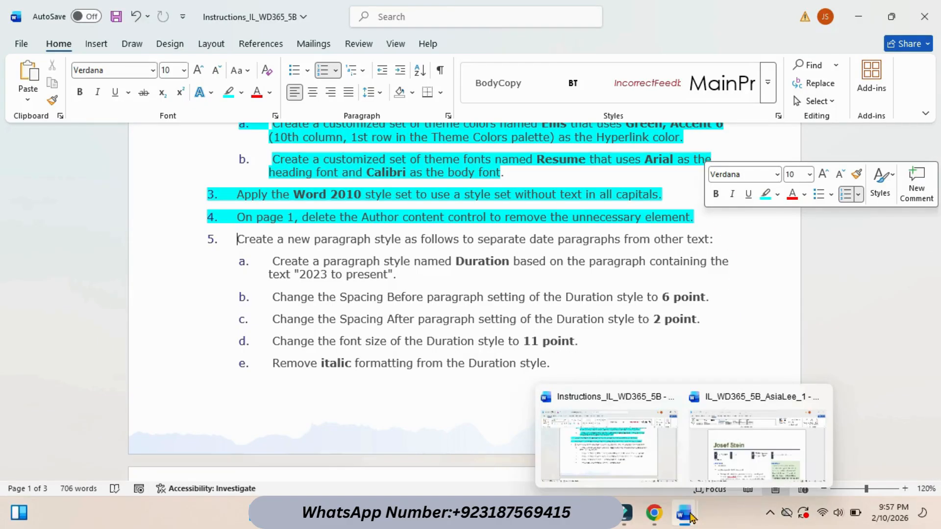
{"action": "left_click", "coordinate": [720, 456]}
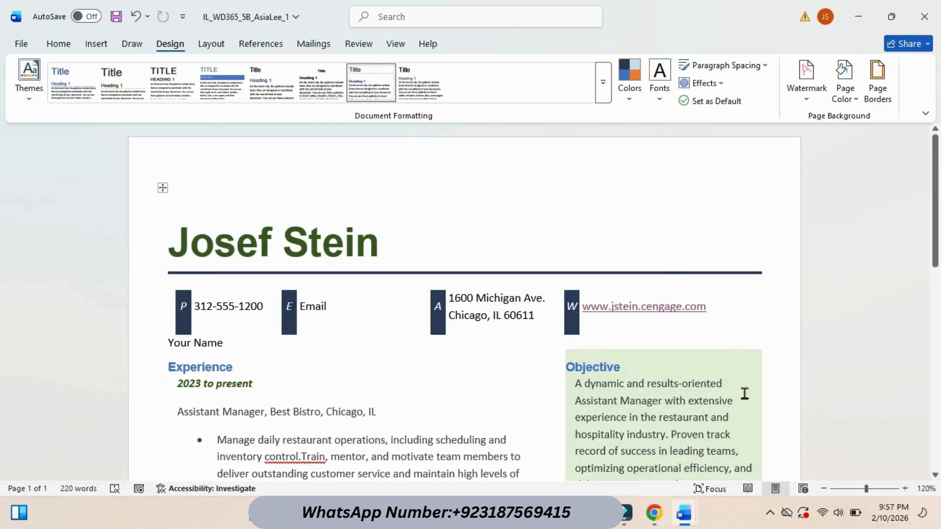
{"action": "mouse_move", "coordinate": [685, 513]}
{"action": "left_click", "coordinate": [616, 444]}
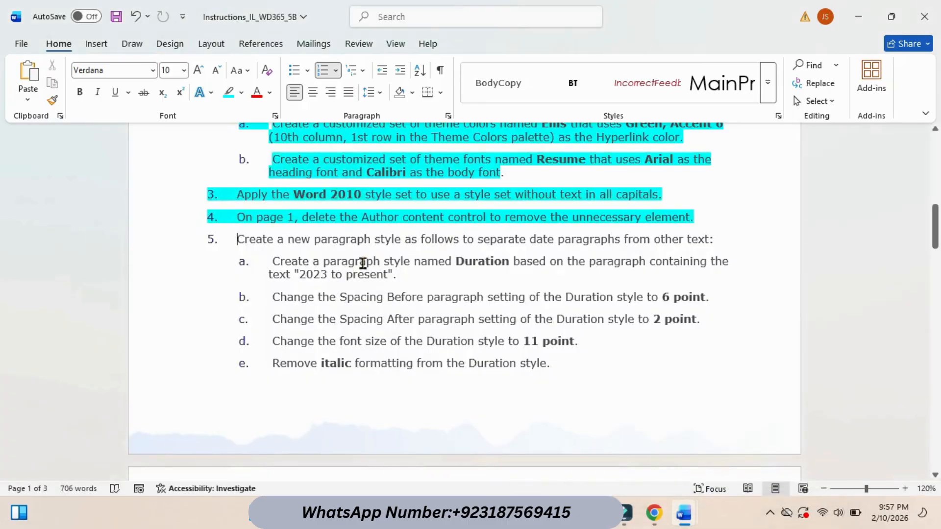
{"action": "left_click_drag", "start_coordinate": [272, 261], "coordinate": [396, 275]}
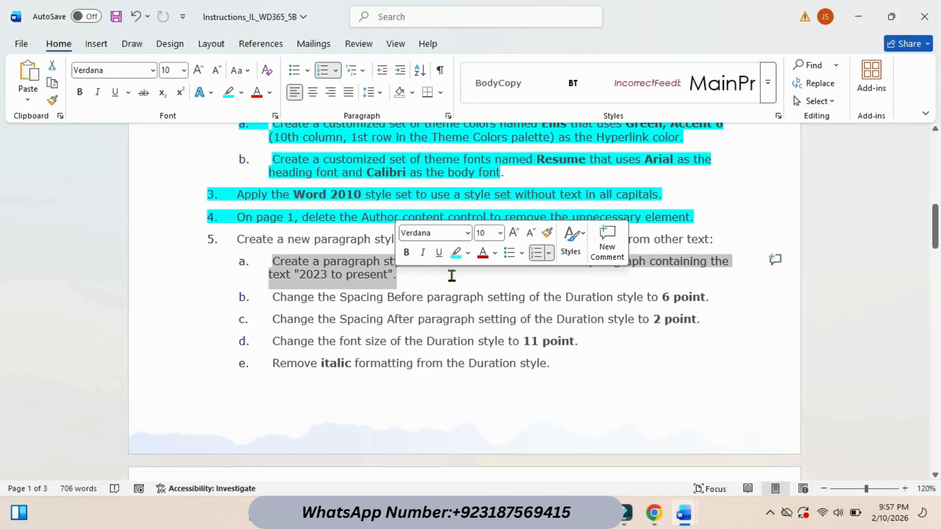
{"action": "left_click", "coordinate": [456, 260]}
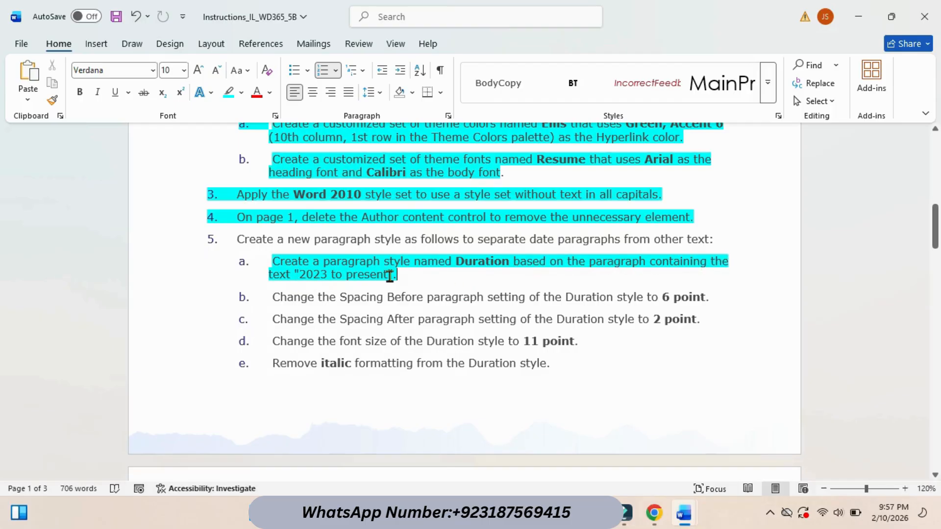
- Switch to the resume and select the "2023 to present" paragraph under Experience
{"action": "mouse_move", "coordinate": [692, 516]}
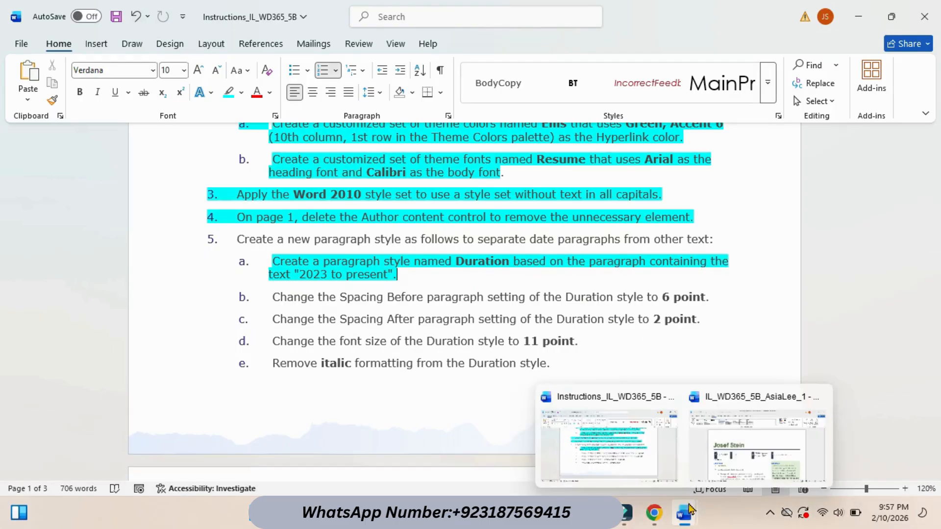
{"action": "left_click", "coordinate": [725, 448]}
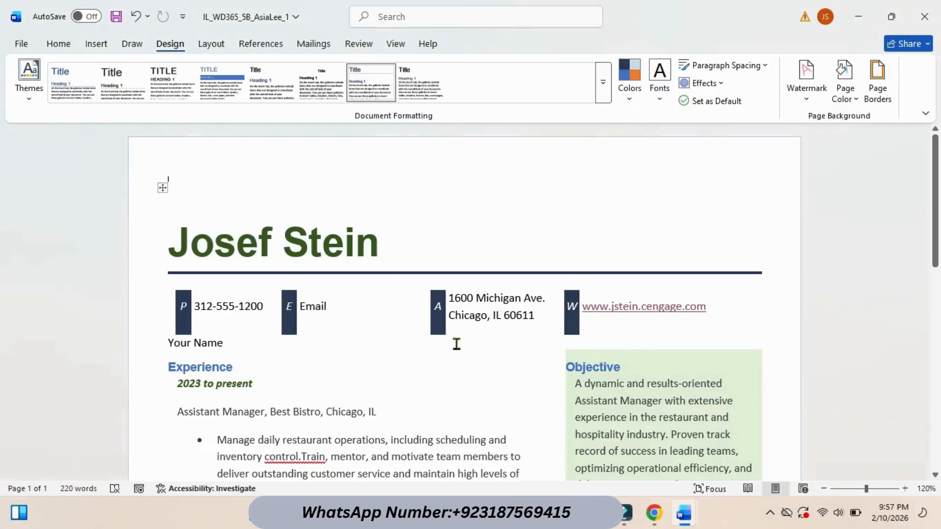
{"action": "left_click", "coordinate": [177, 382]}
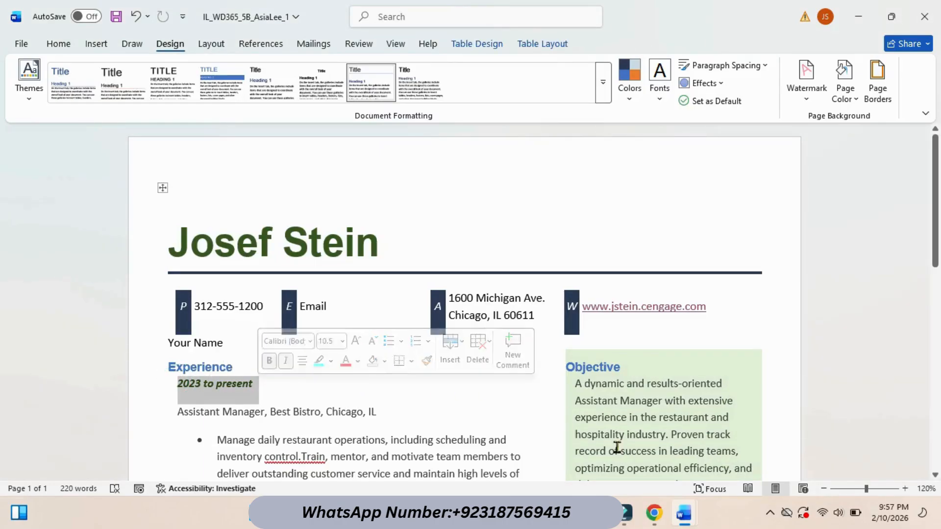
- In the instructions document, highlight steps 5b and 5c about the Duration style's paragraph spacing in turquoise
{"action": "mouse_move", "coordinate": [684, 515]}
{"action": "left_click", "coordinate": [571, 439]}
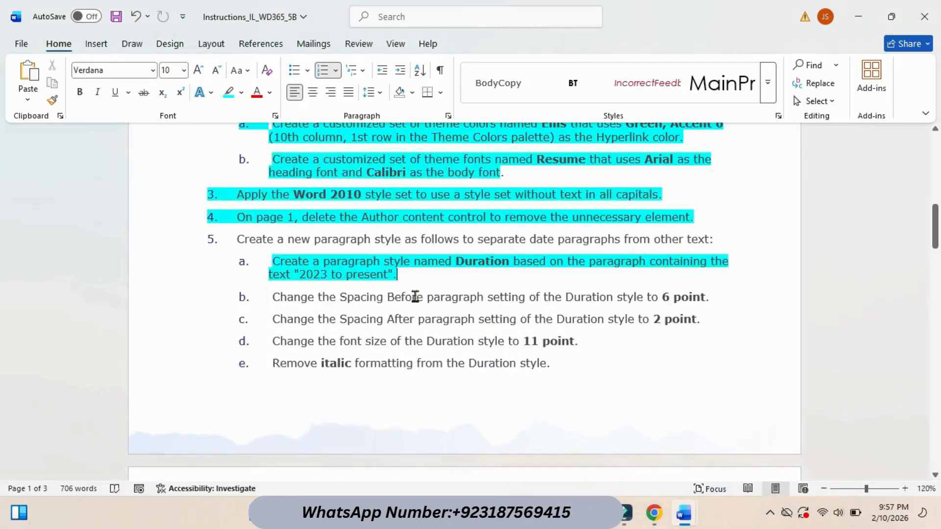
{"action": "left_click_drag", "start_coordinate": [271, 299], "coordinate": [698, 319]}
{"action": "left_click", "coordinate": [759, 298]}
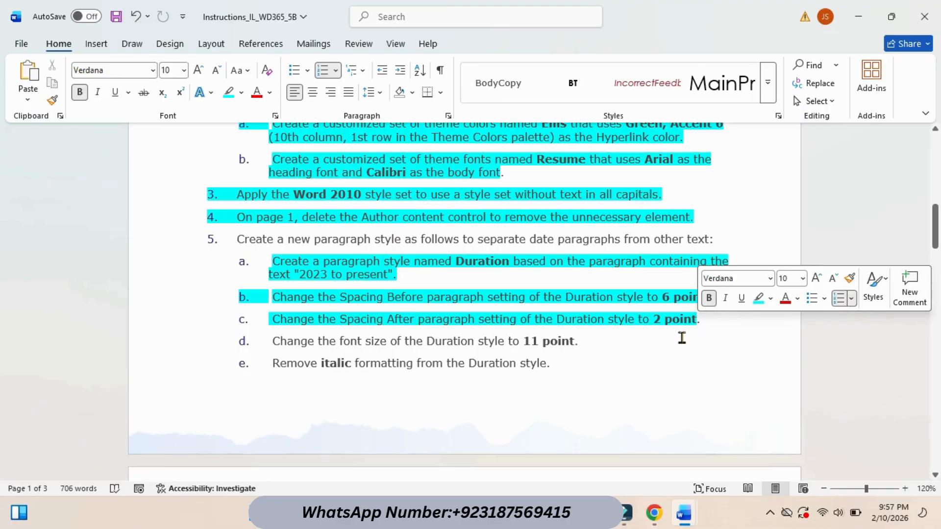
- In the resume, set the Spacing Before of the selected "2023 to present" paragraph to 6 pt
{"action": "mouse_move", "coordinate": [684, 513]}
{"action": "left_click", "coordinate": [705, 463]}
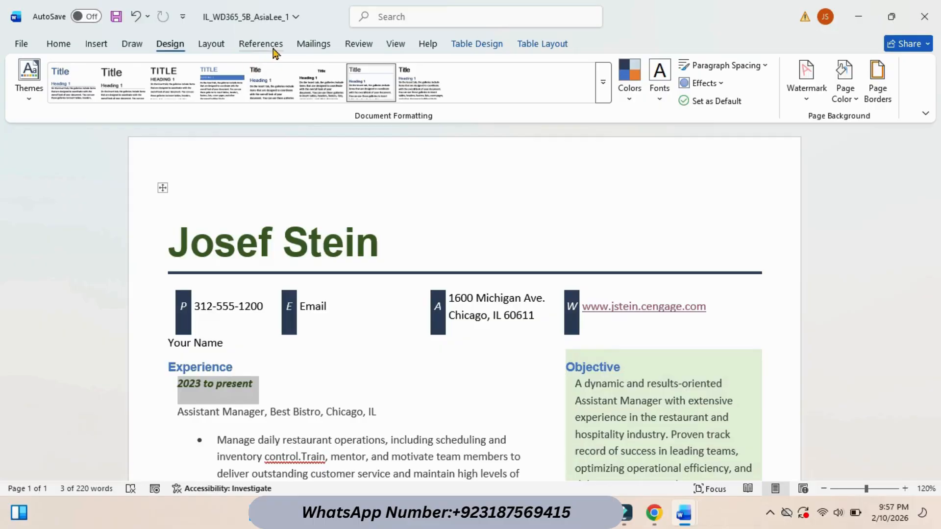
{"action": "left_click", "coordinate": [211, 48]}
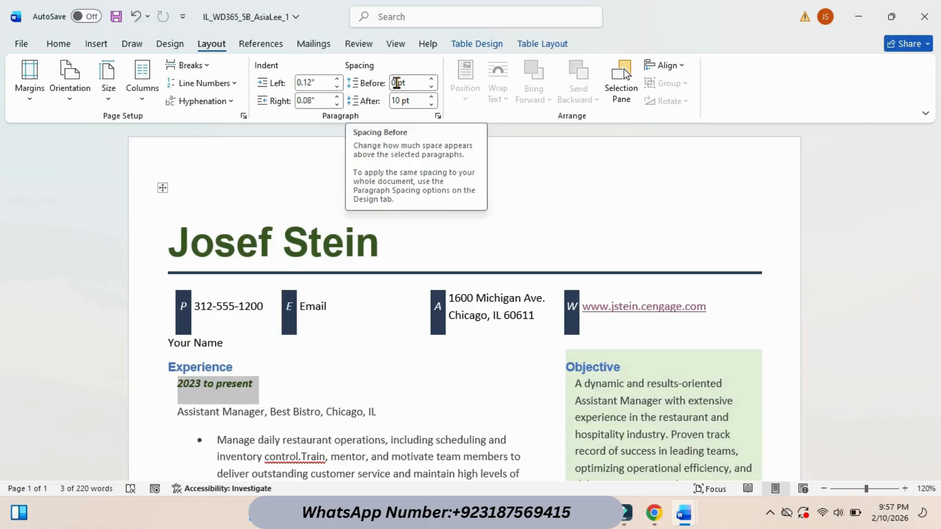
{"action": "left_click", "coordinate": [397, 82]}
{"action": "left_click", "coordinate": [401, 83]}
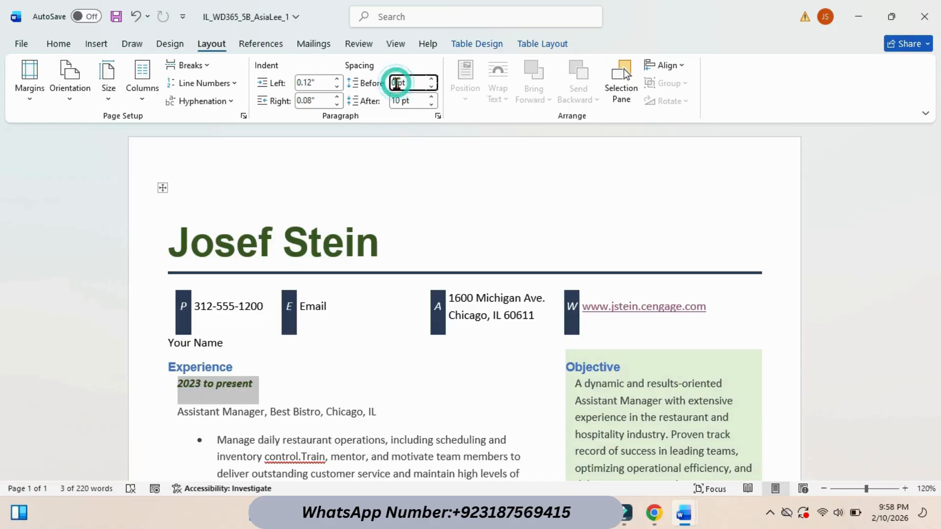
{"action": "key", "text": "BackSpace"}
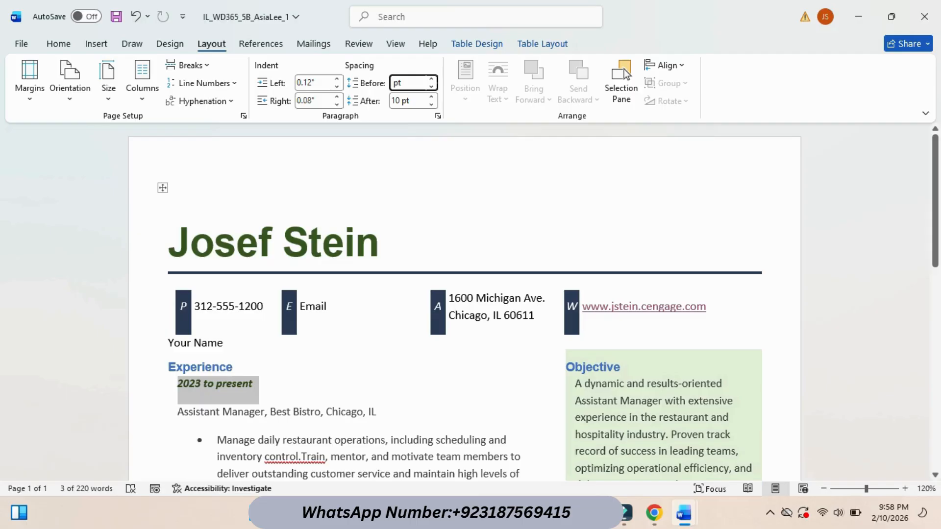
{"action": "key", "text": "Return"}
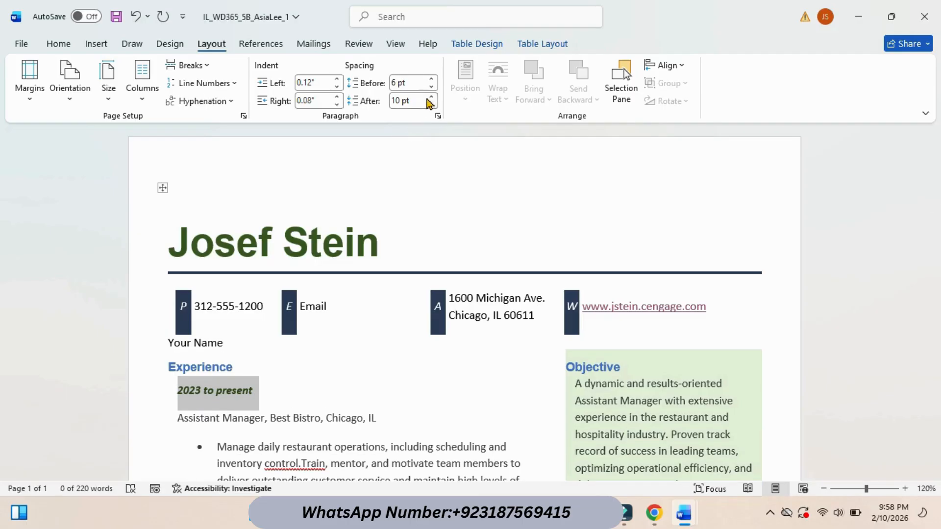
- Set the Spacing After of the selected "2023 to present" paragraph in the resume to 2 pt
{"action": "left_click", "coordinate": [400, 100]}
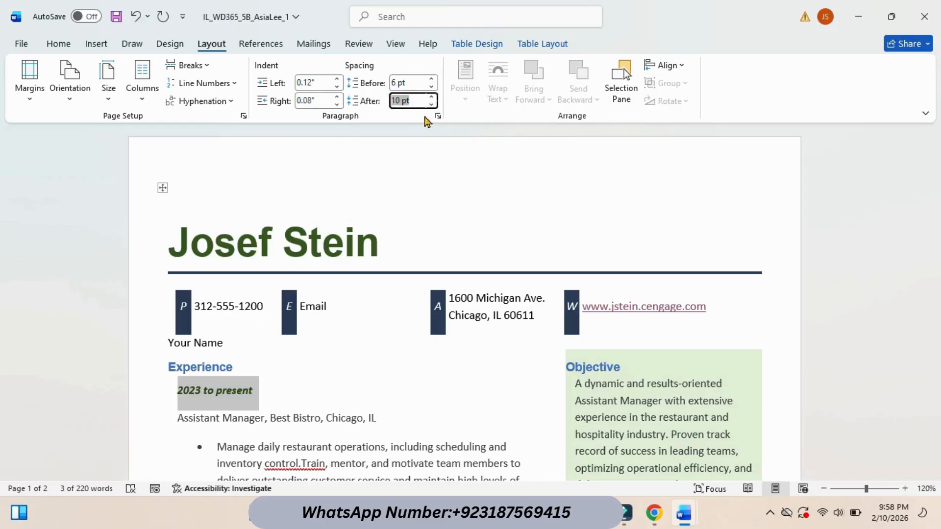
{"action": "mouse_move", "coordinate": [676, 510]}
{"action": "left_click", "coordinate": [610, 431]}
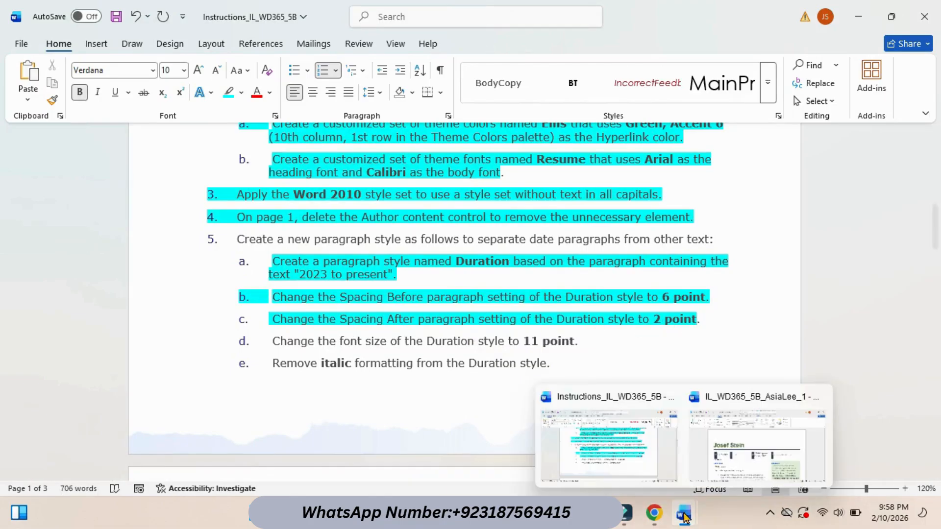
{"action": "left_click", "coordinate": [724, 441]}
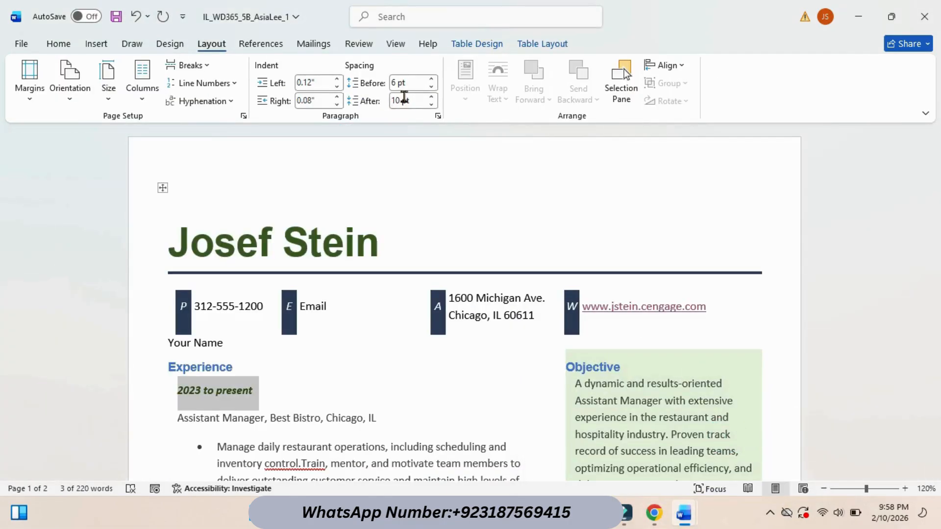
{"action": "left_click", "coordinate": [400, 101]}
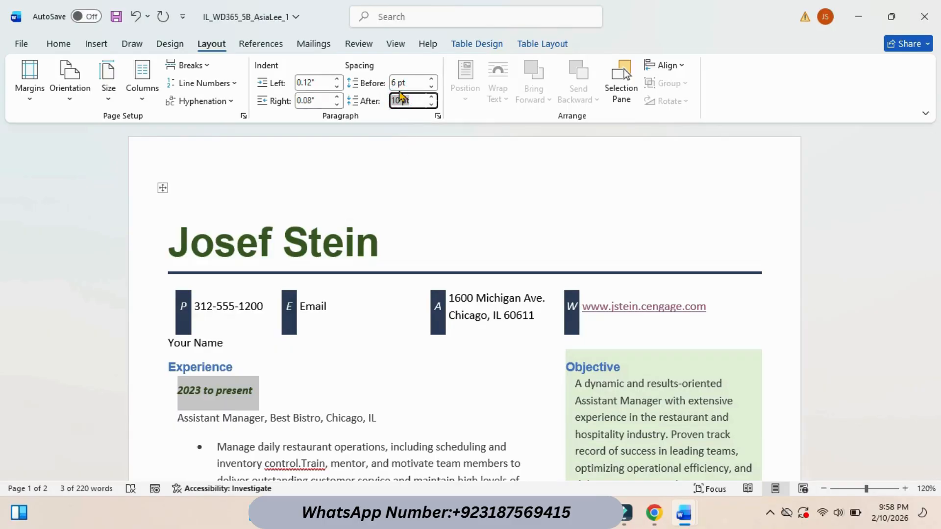
{"action": "left_click", "coordinate": [402, 100]}
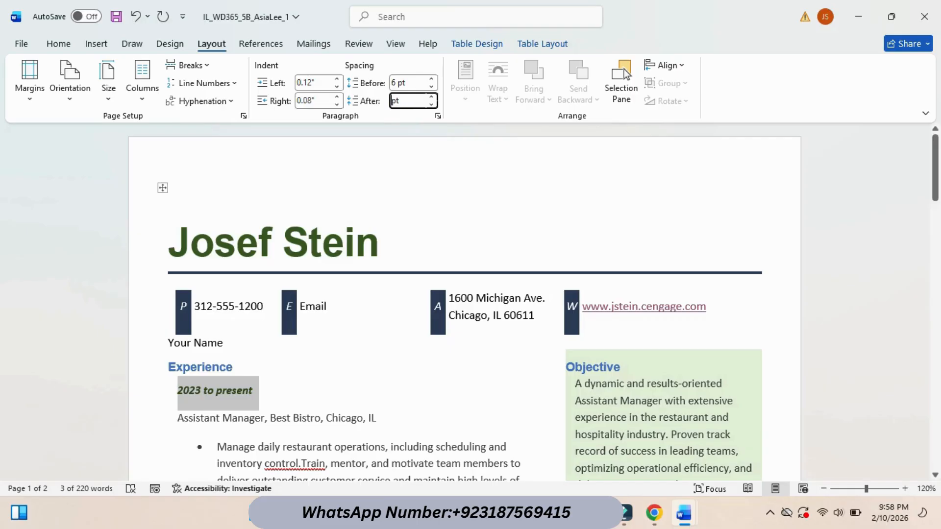
{"action": "key", "text": "Return"}
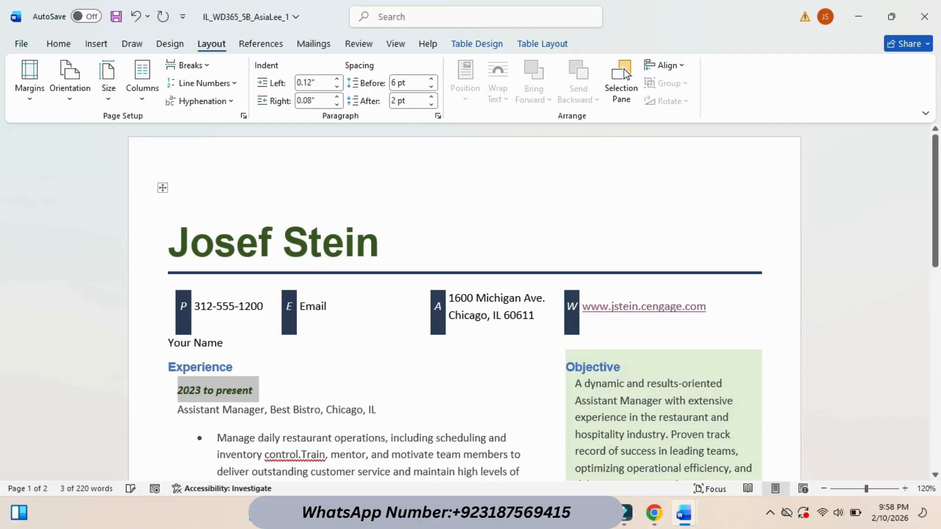
- In the instructions document, highlight step 5d about the Duration style's 11 point font size in turquoise
{"action": "mouse_move", "coordinate": [684, 513]}
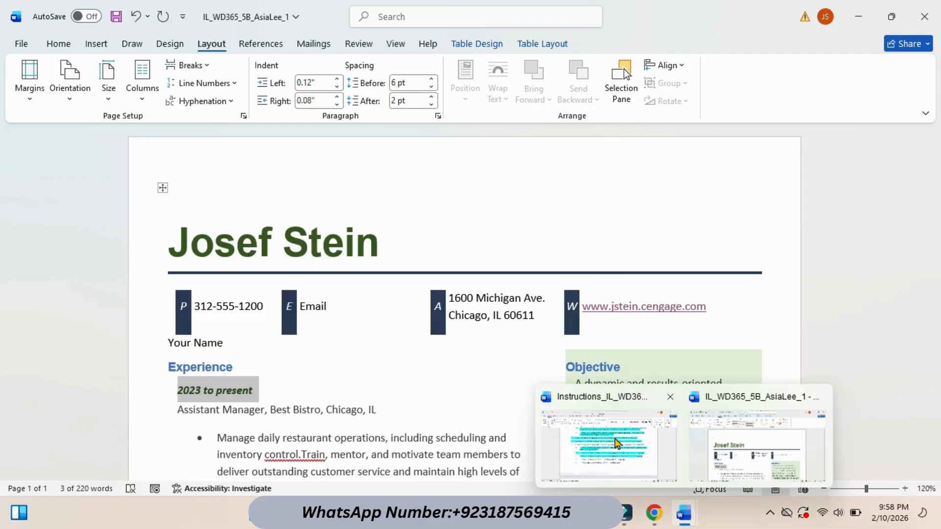
{"action": "left_click", "coordinate": [589, 437]}
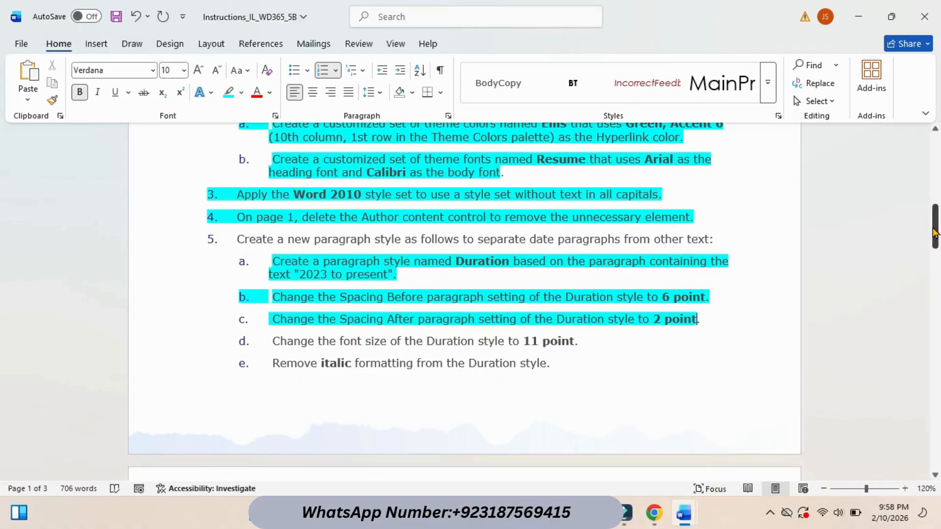
{"action": "left_click_drag", "start_coordinate": [934, 227], "coordinate": [920, 239]}
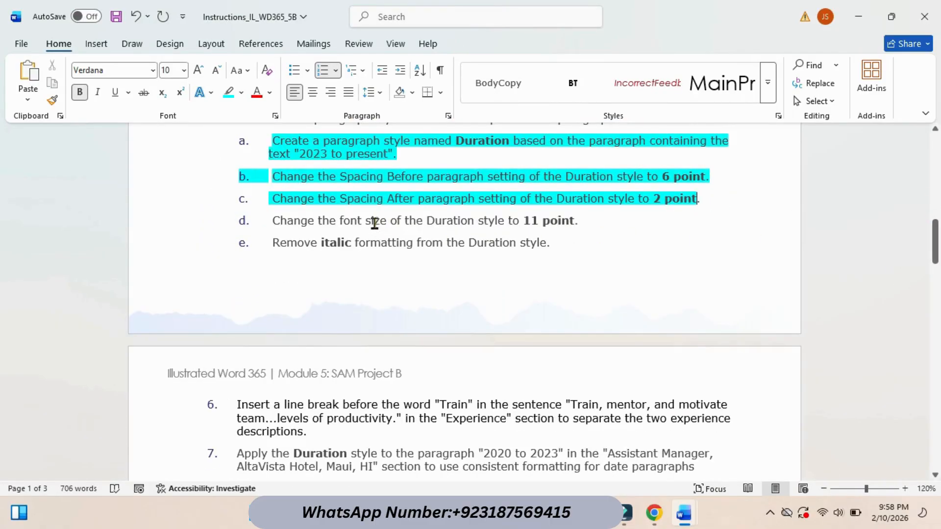
{"action": "left_click_drag", "start_coordinate": [271, 219], "coordinate": [588, 224]}
{"action": "left_click", "coordinate": [646, 204]}
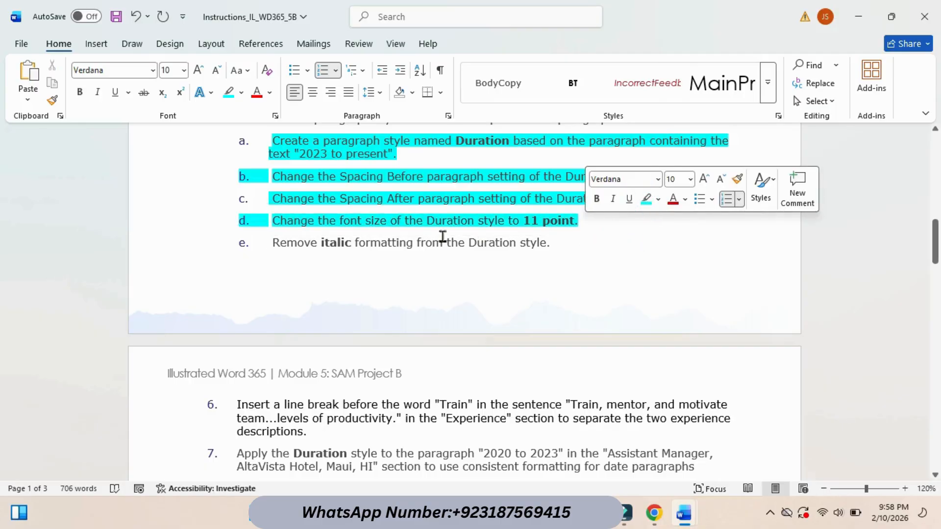
- Switch to the resume and set the font size of the "2023 to present" paragraph to 11
{"action": "mouse_move", "coordinate": [696, 518]}
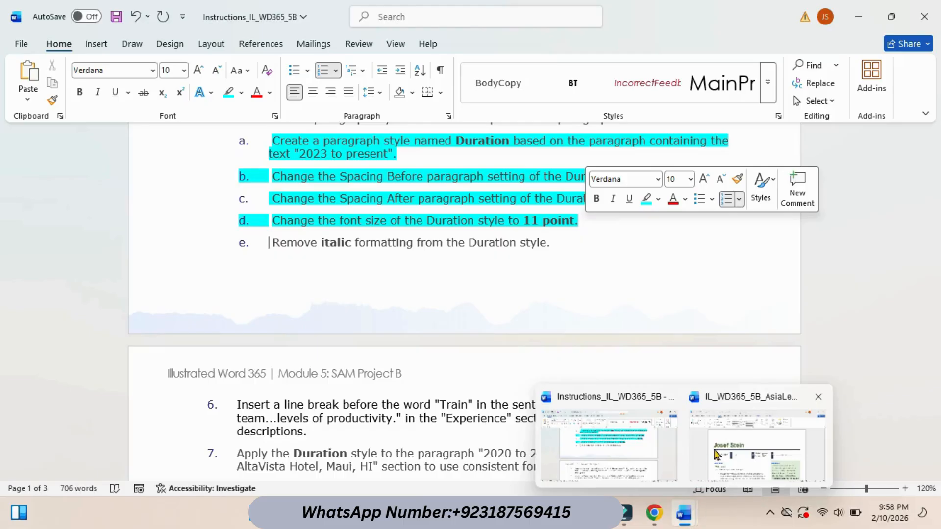
{"action": "left_click", "coordinate": [719, 434]}
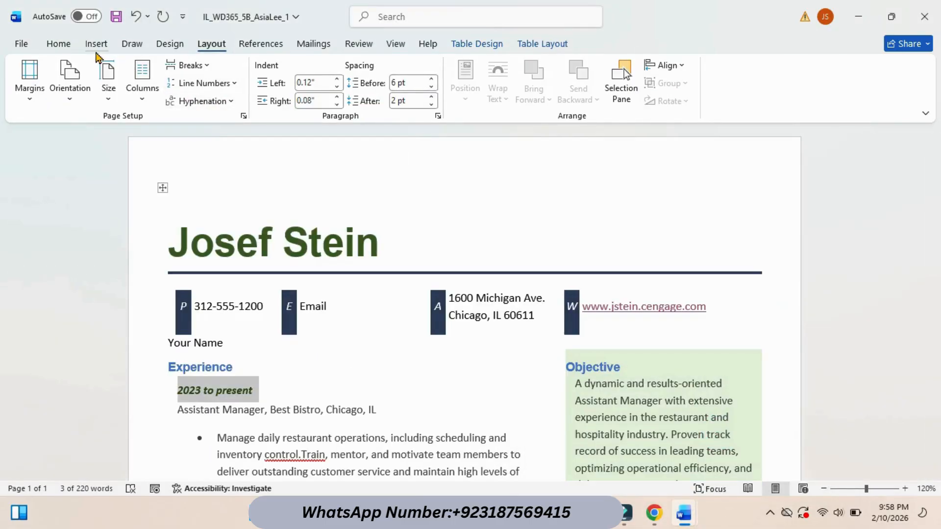
{"action": "left_click", "coordinate": [61, 47]}
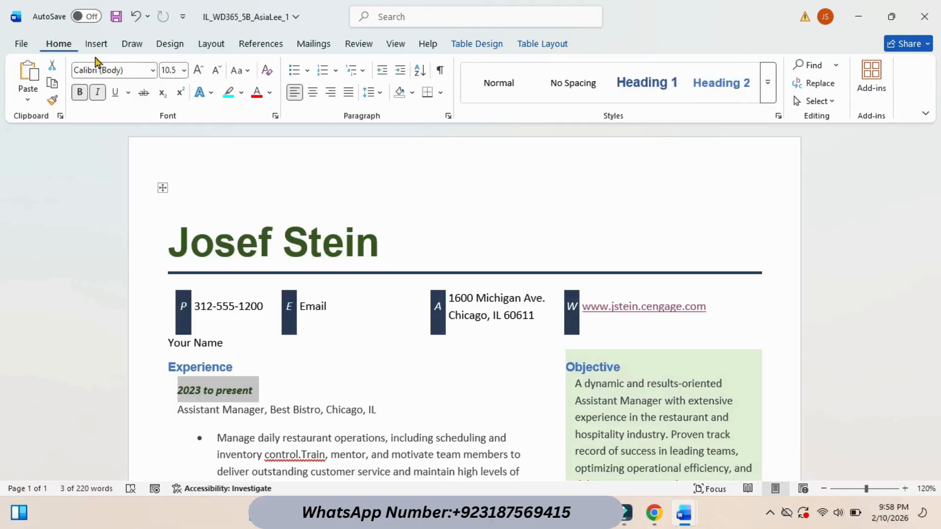
{"action": "left_click", "coordinate": [184, 72]}
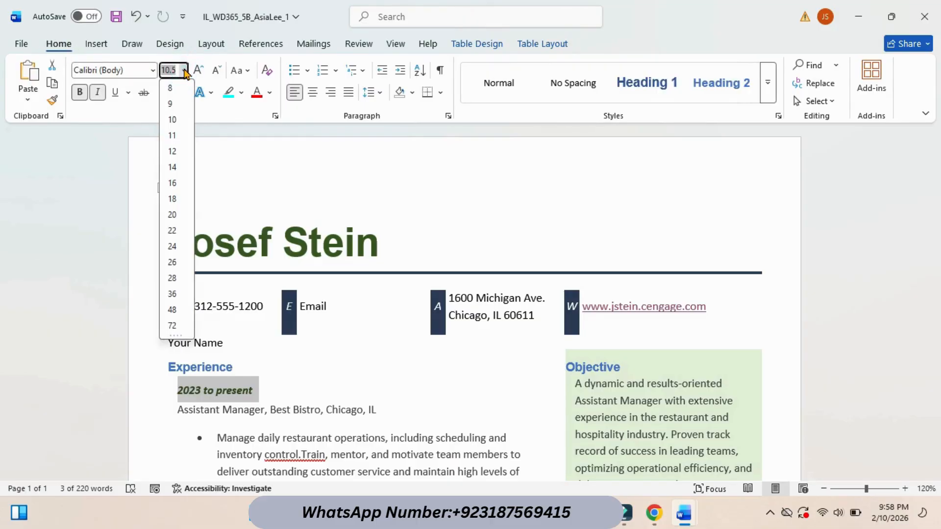
{"action": "left_click", "coordinate": [172, 135]}
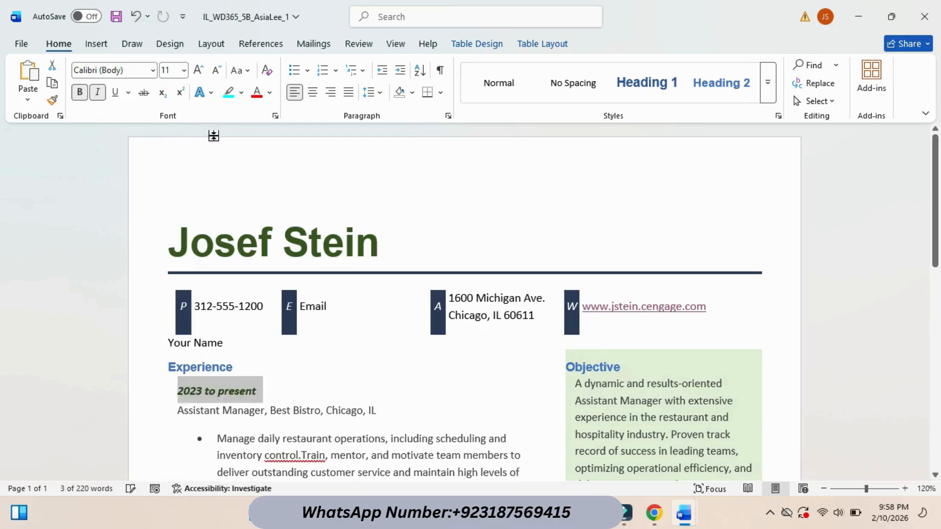
- In the instructions document, highlight step 5e about removing italic formatting from the Duration style in turquoise
{"action": "mouse_move", "coordinate": [685, 519]}
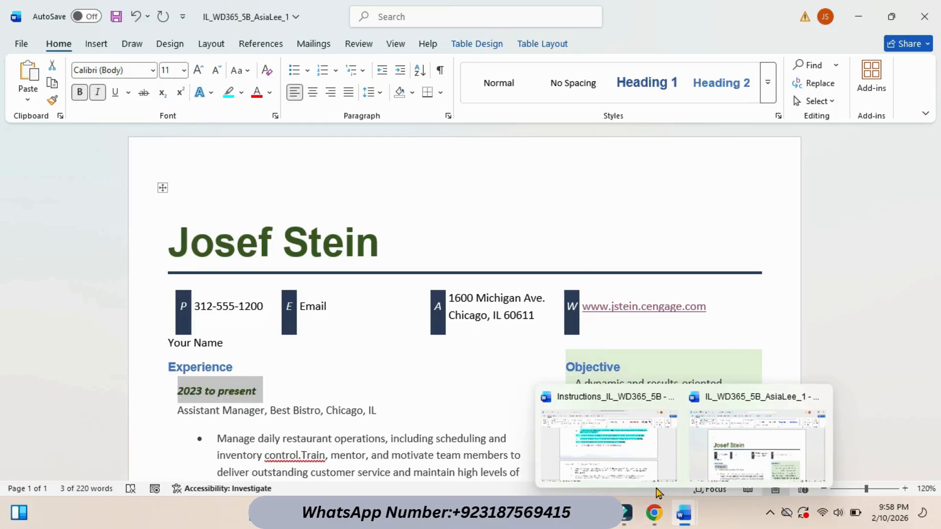
{"action": "left_click", "coordinate": [613, 434]}
{"action": "left_click_drag", "start_coordinate": [269, 242], "coordinate": [563, 244]}
{"action": "left_click", "coordinate": [633, 223]}
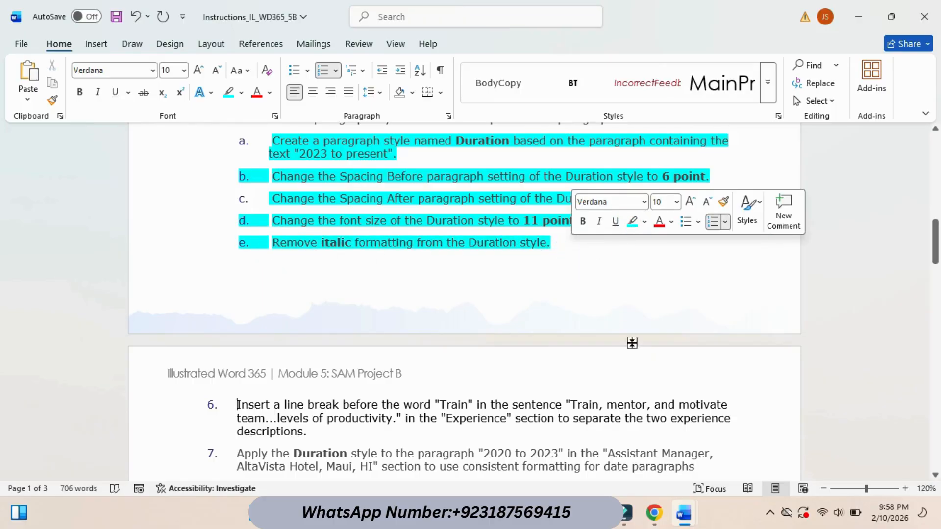
- Look over the resume with the "2023 to present" paragraph selected and return to the beginning of the instructions
{"action": "mouse_move", "coordinate": [688, 516]}
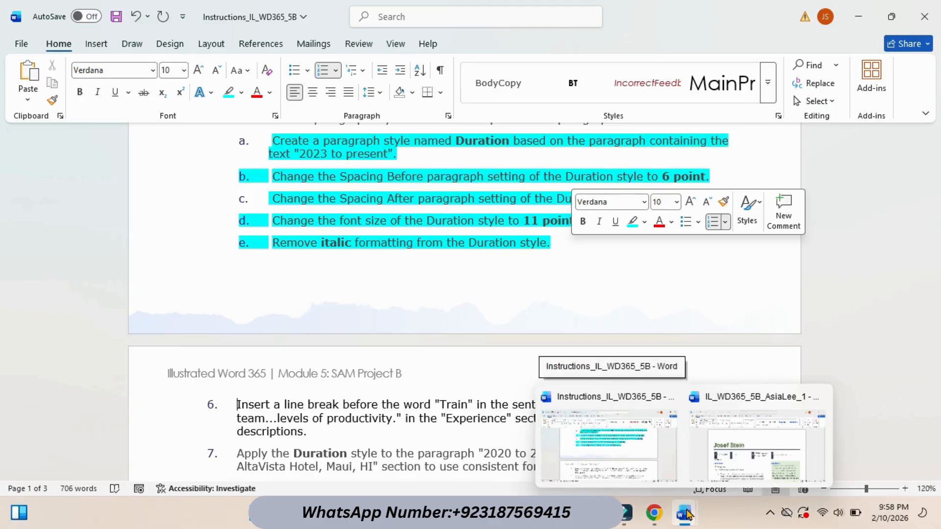
{"action": "left_click", "coordinate": [711, 439]}
{"action": "triple_click", "coordinate": [223, 396]}
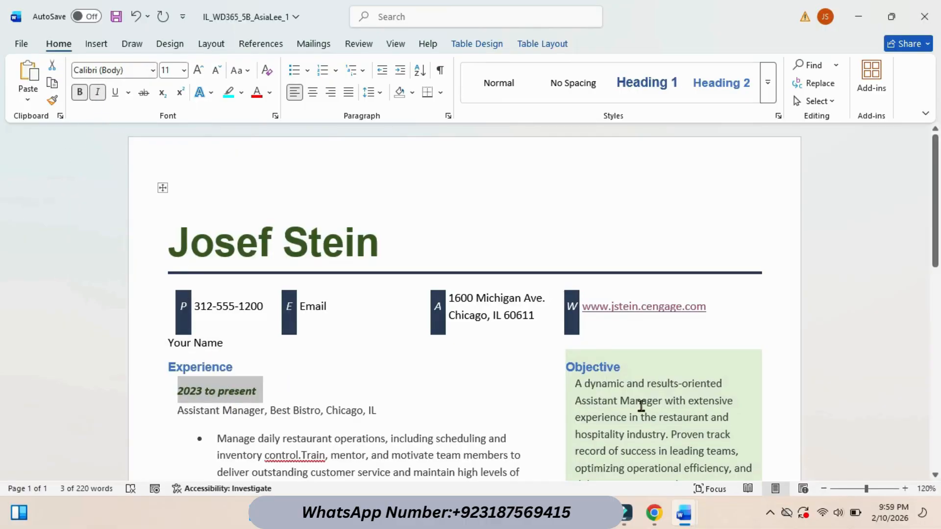
{"action": "scroll", "coordinate": [588, 334], "scroll_direction": "down", "scroll_amount": 10}
{"action": "scroll", "coordinate": [588, 332], "scroll_direction": "up", "scroll_amount": 10}
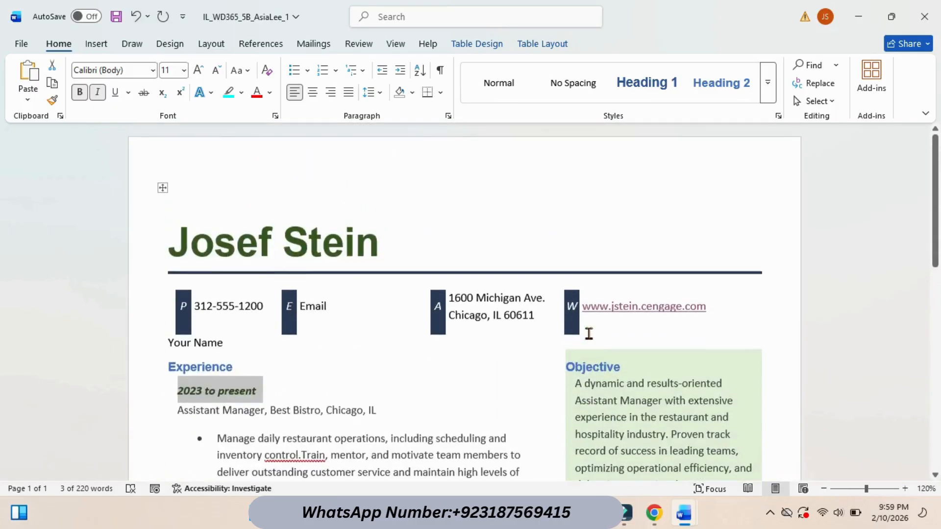
{"action": "left_click", "coordinate": [635, 454]}
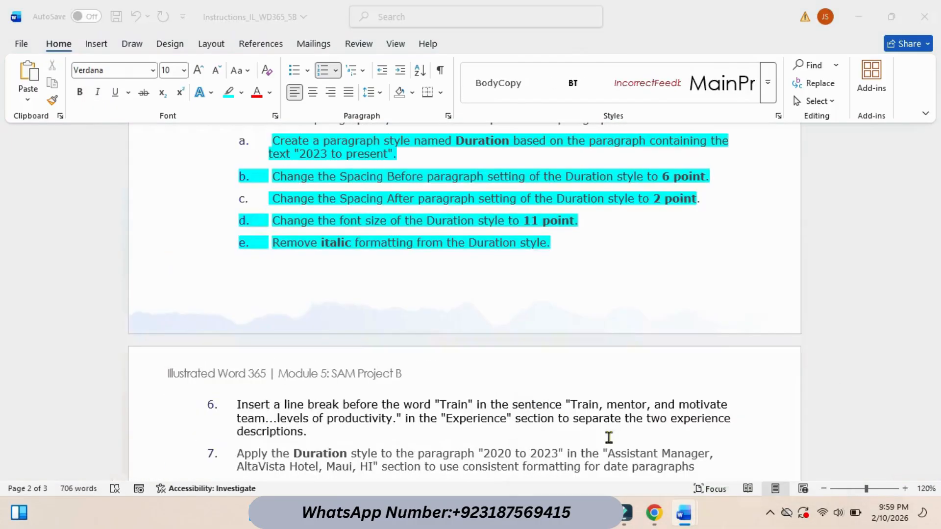
{"action": "scroll", "coordinate": [537, 369], "scroll_direction": "up", "scroll_amount": 10}
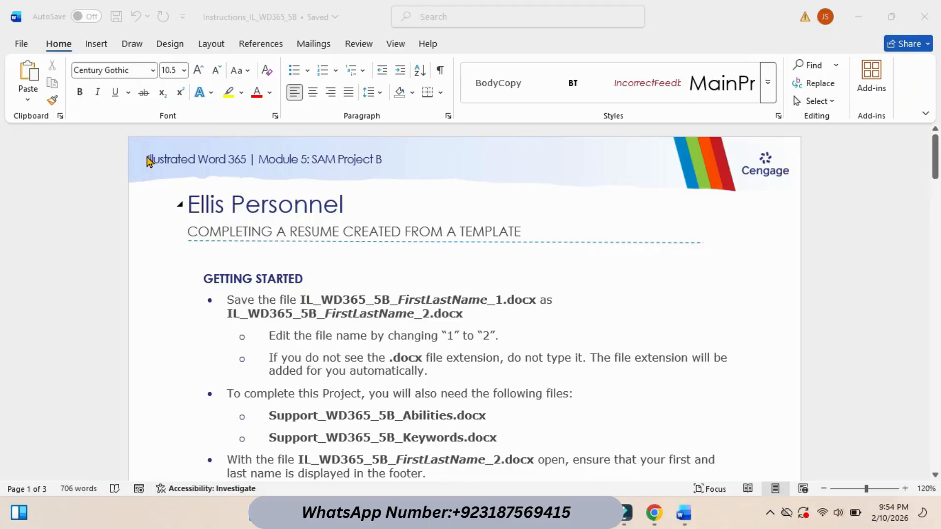
- Highlight the heading line "Illustrated Word 365 | Module 5: SAM Project B" in the instructions in yellow
{"action": "left_click", "coordinate": [147, 160]}
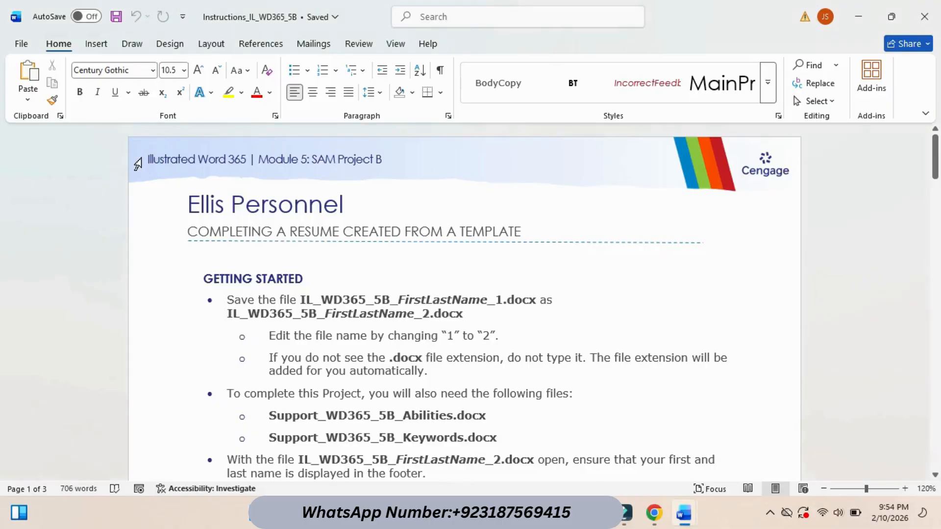
{"action": "double_click", "coordinate": [148, 158]}
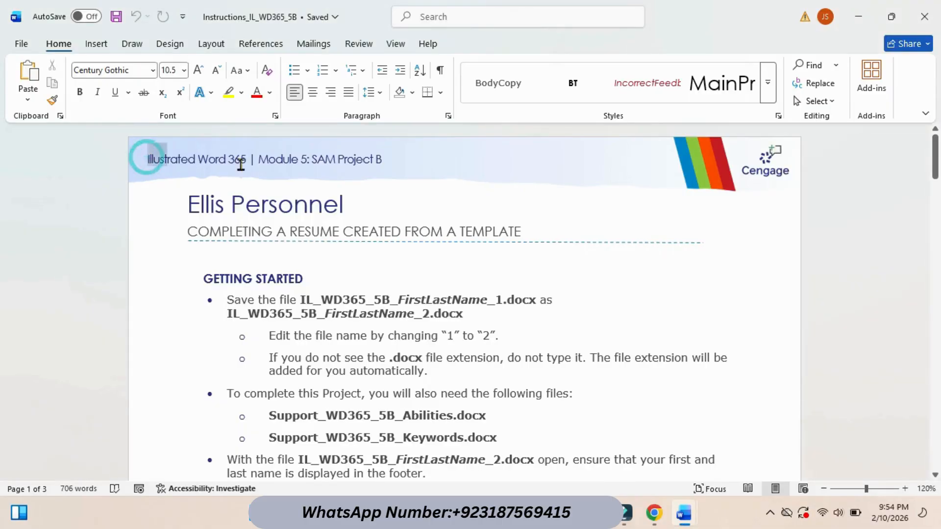
{"action": "left_click_drag", "start_coordinate": [147, 159], "coordinate": [404, 166]}
{"action": "left_click", "coordinate": [466, 145]}
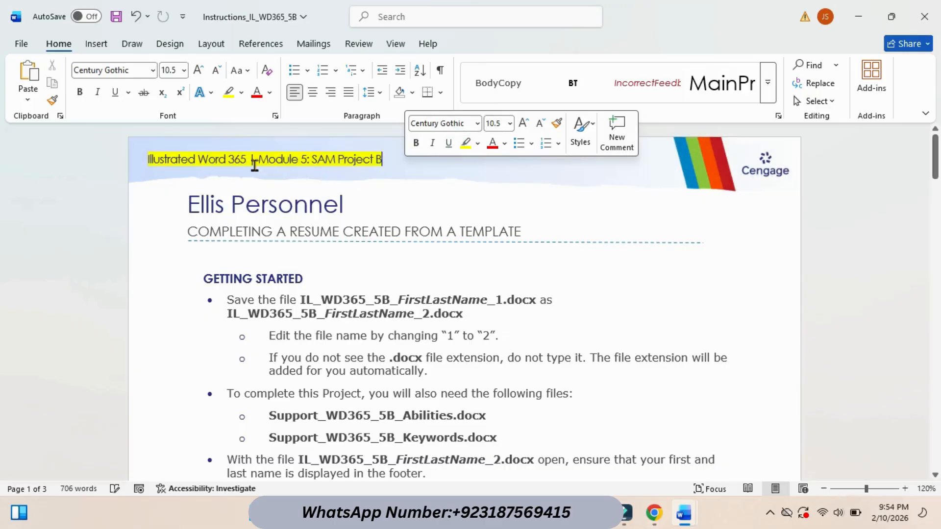
- Skim the instructions and highlight the project step 1 sentence about 0.5" top and bottom margins in turquoise
{"action": "scroll", "coordinate": [484, 248], "scroll_direction": "down", "scroll_amount": 5}
{"action": "scroll", "coordinate": [484, 249], "scroll_direction": "down", "scroll_amount": 15}
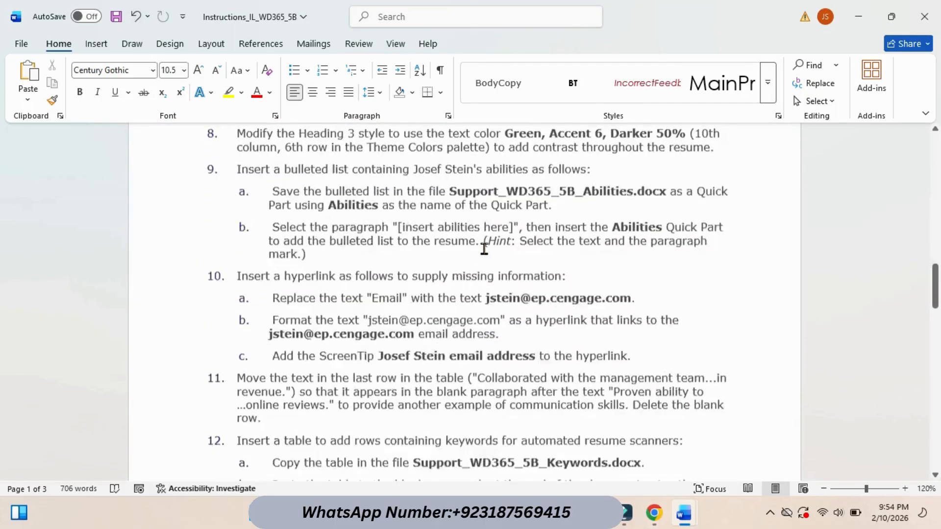
{"action": "scroll", "coordinate": [484, 248], "scroll_direction": "up", "scroll_amount": 20}
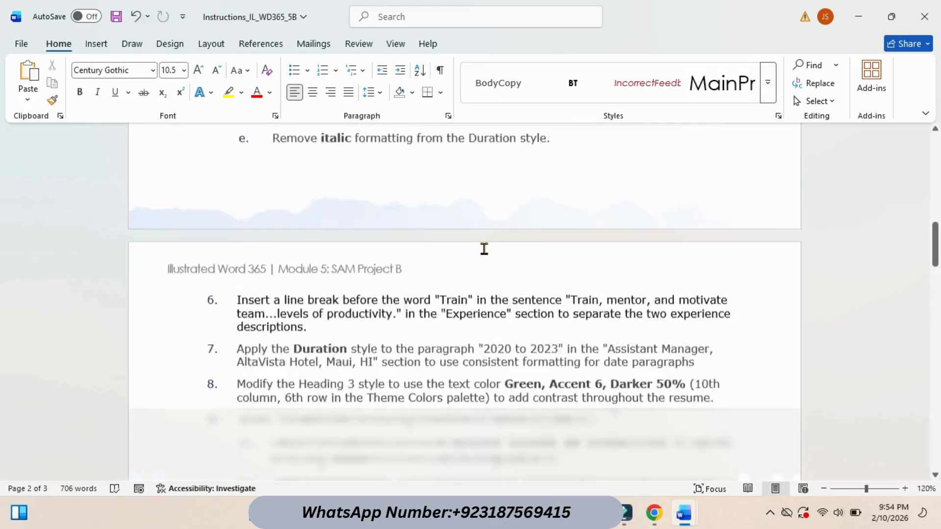
{"action": "left_click_drag", "start_coordinate": [936, 161], "coordinate": [937, 212]}
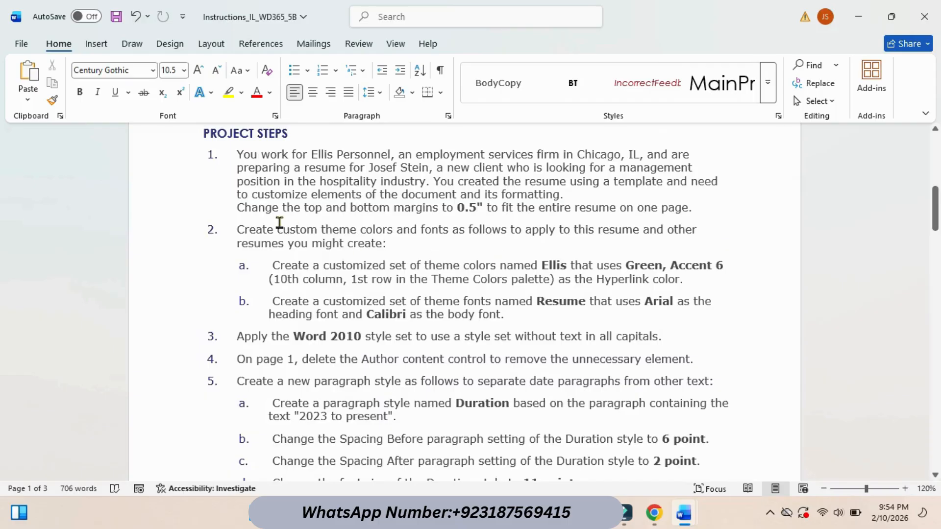
{"action": "left_click_drag", "start_coordinate": [240, 208], "coordinate": [706, 209]}
{"action": "left_click", "coordinate": [777, 189]}
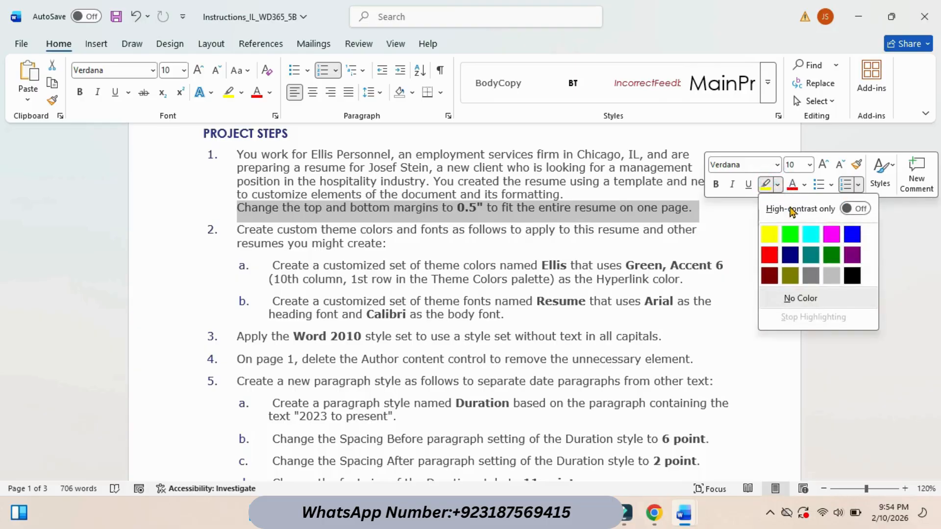
{"action": "left_click", "coordinate": [810, 232]}
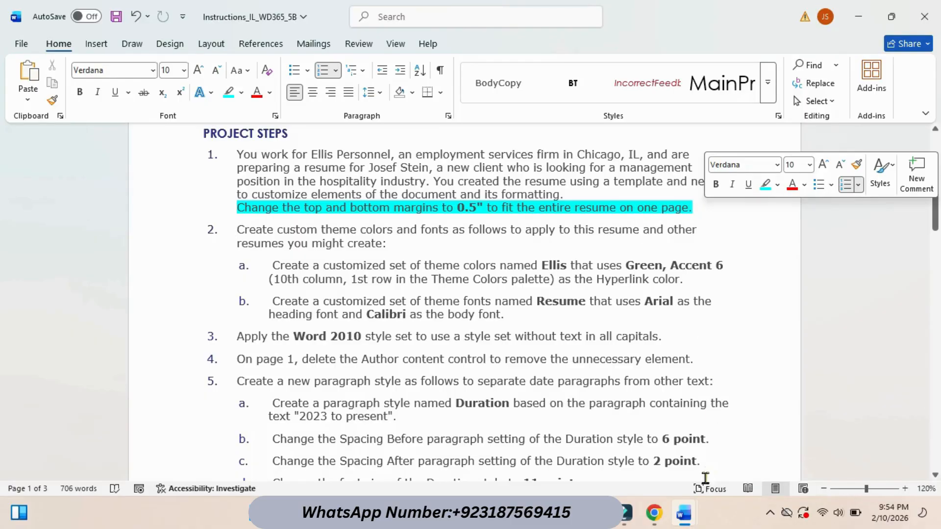
- Switch to the resume and set custom top and bottom page margins of 0.5" for the whole document
{"action": "mouse_move", "coordinate": [684, 513]}
{"action": "left_click", "coordinate": [728, 456]}
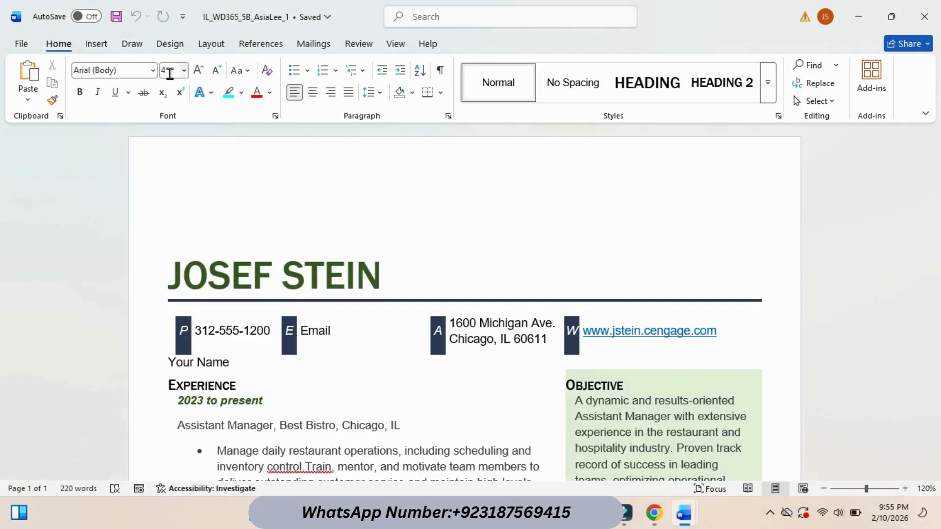
{"action": "left_click", "coordinate": [211, 45]}
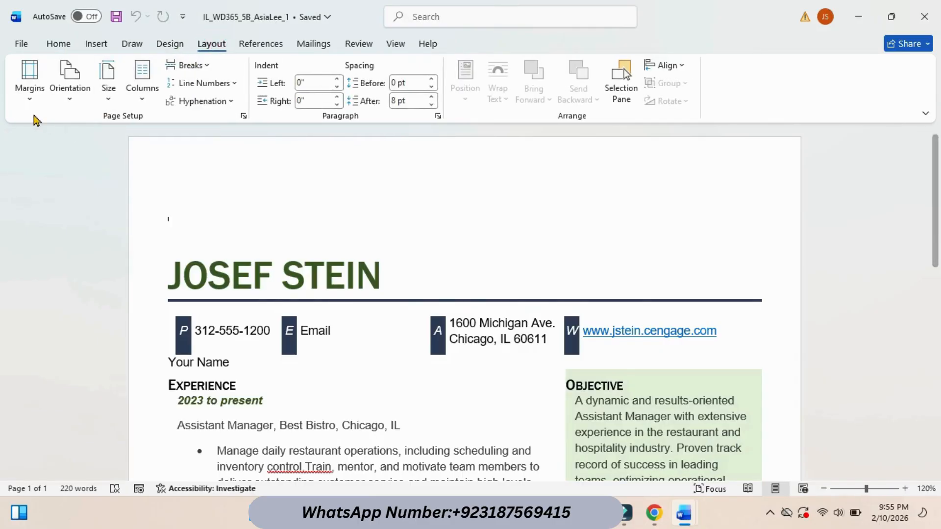
{"action": "left_click", "coordinate": [30, 81]}
{"action": "left_click", "coordinate": [82, 410]}
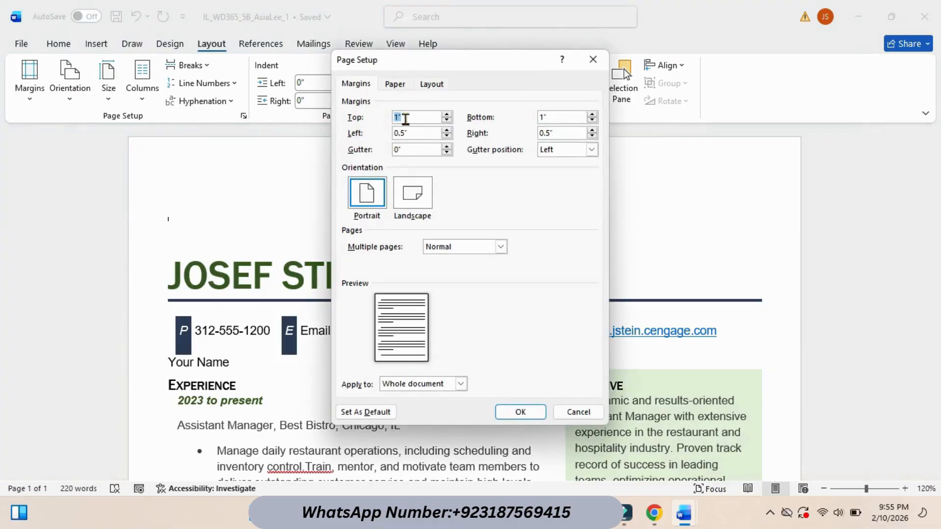
{"action": "left_click", "coordinate": [436, 121]}
{"action": "left_click", "coordinate": [555, 117]}
{"action": "key", "text": "BackSpace"}
{"action": "key", "text": "BackSpace"}
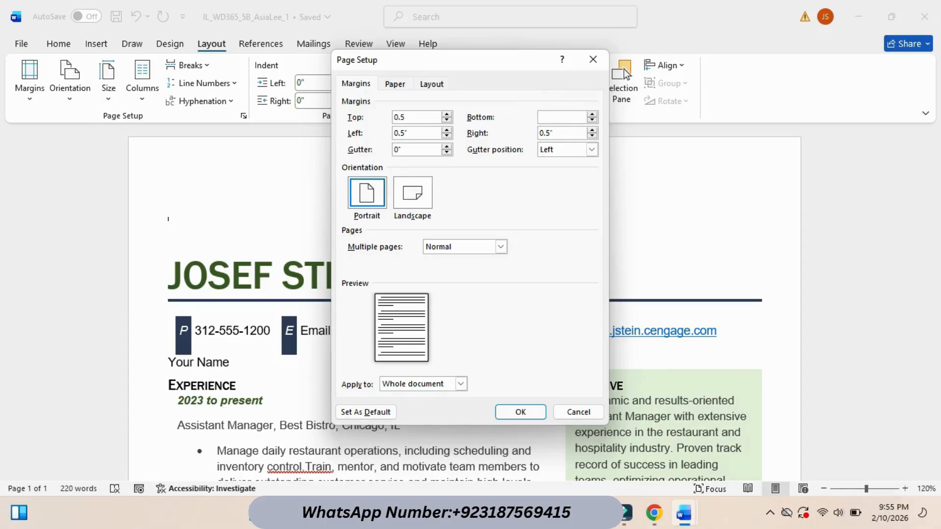
{"action": "type", "text": "0.5"}
{"action": "left_click", "coordinate": [522, 414]}
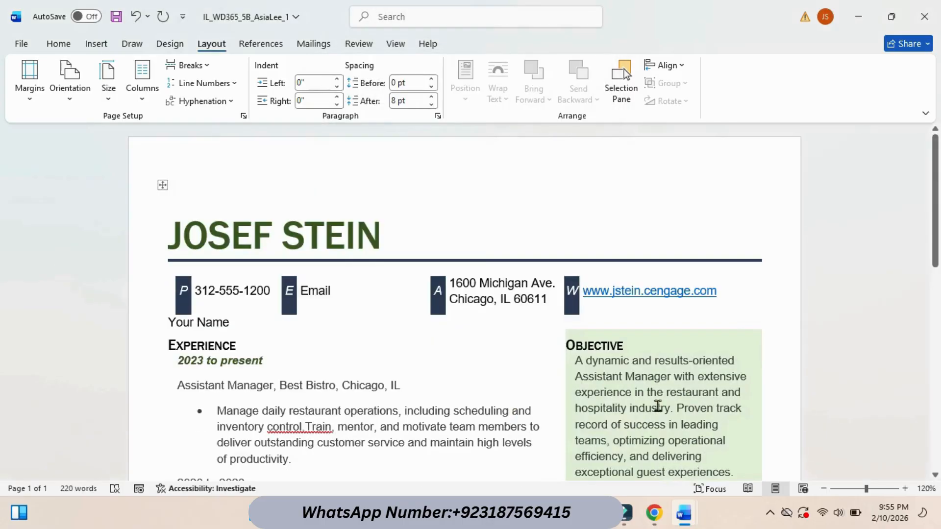
- Switch to the instructions, highlight step 2a about the custom theme colors in turquoise, and copy the name "Ellis" from it
{"action": "mouse_move", "coordinate": [683, 514]}
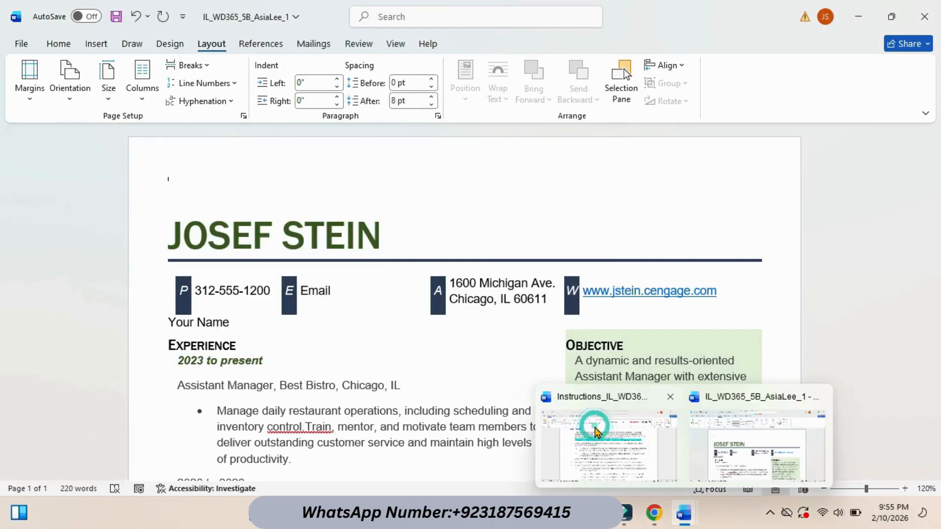
{"action": "left_click", "coordinate": [595, 426]}
{"action": "left_click_drag", "start_coordinate": [273, 271], "coordinate": [754, 275]}
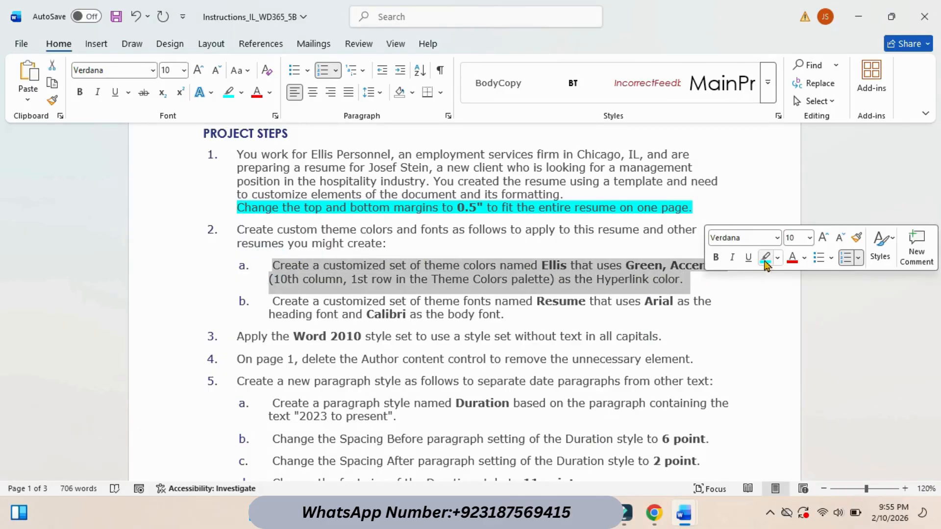
{"action": "left_click", "coordinate": [765, 258]}
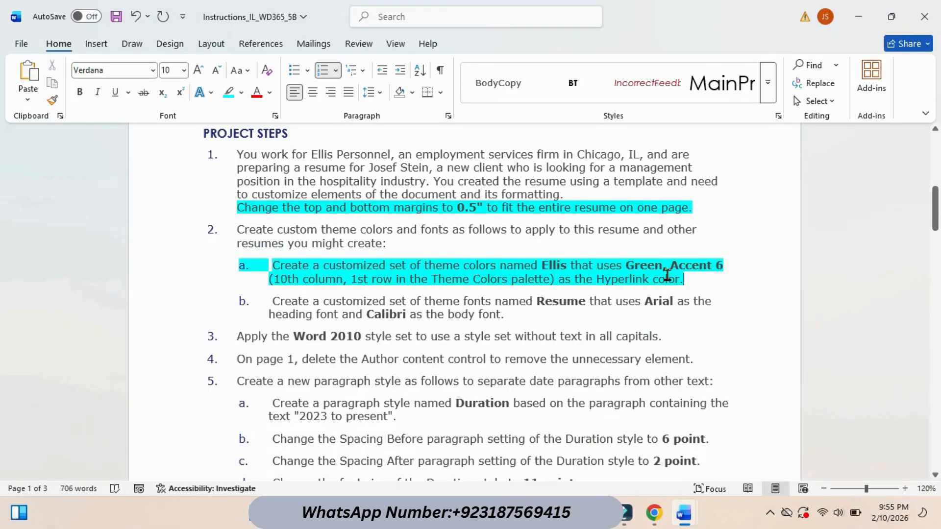
{"action": "left_click_drag", "start_coordinate": [540, 265], "coordinate": [562, 266]}
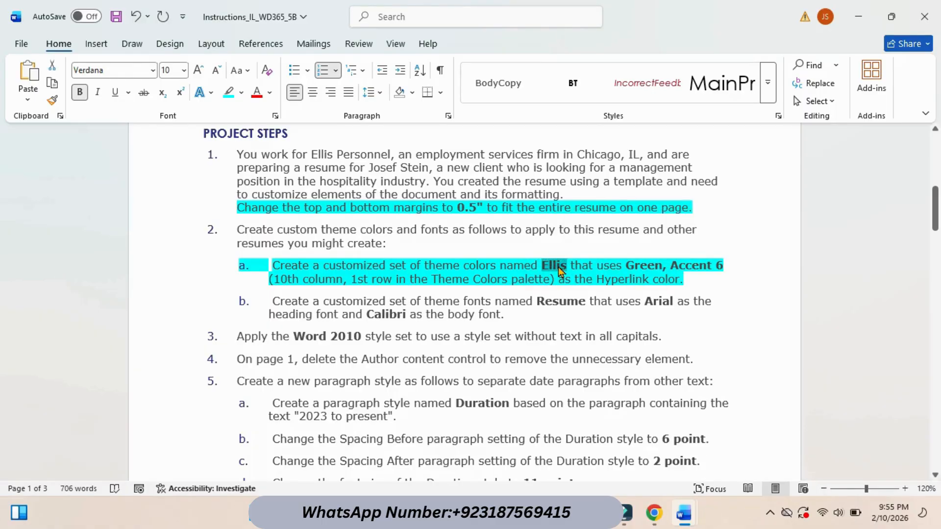
{"action": "right_click", "coordinate": [562, 268]}
{"action": "left_click", "coordinate": [596, 239]}
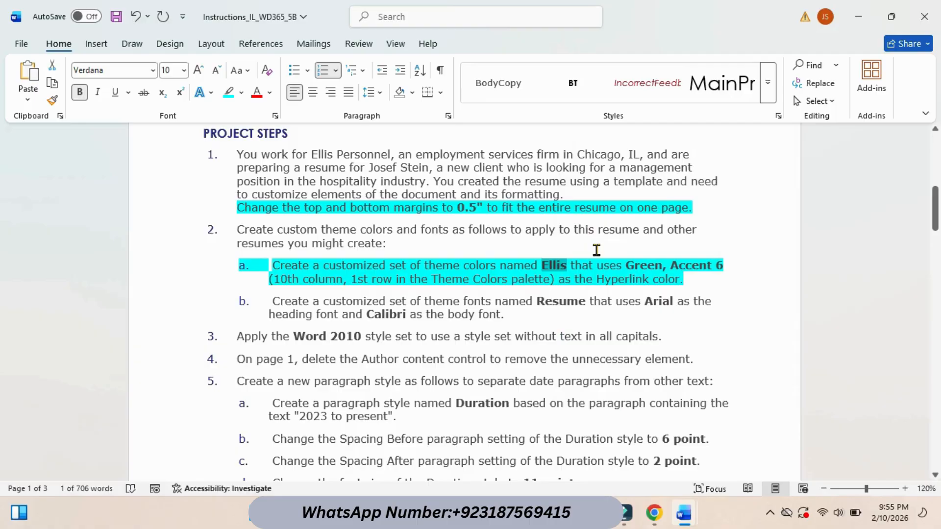
- In the resume, create custom theme colors named Ellis, with the plum color in the first row's last column as the Hyperlink color
{"action": "mouse_move", "coordinate": [684, 513]}
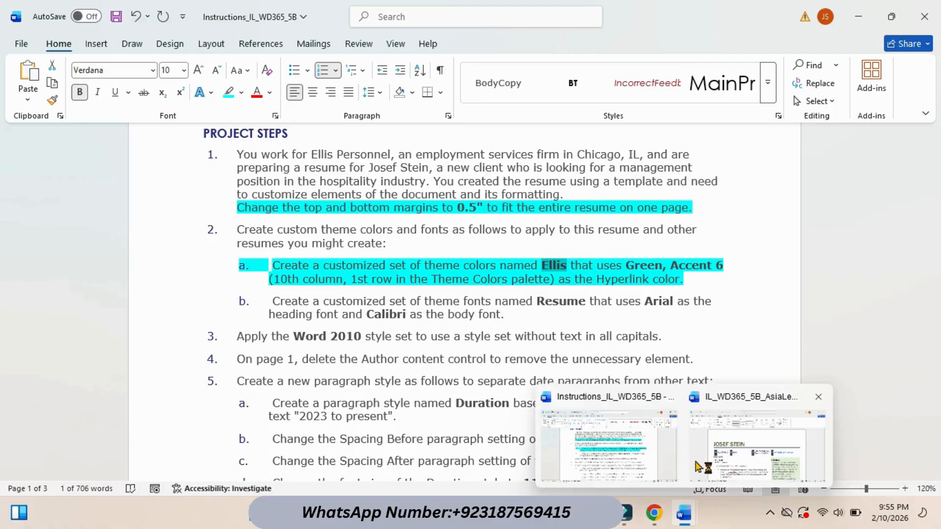
{"action": "left_click", "coordinate": [766, 454]}
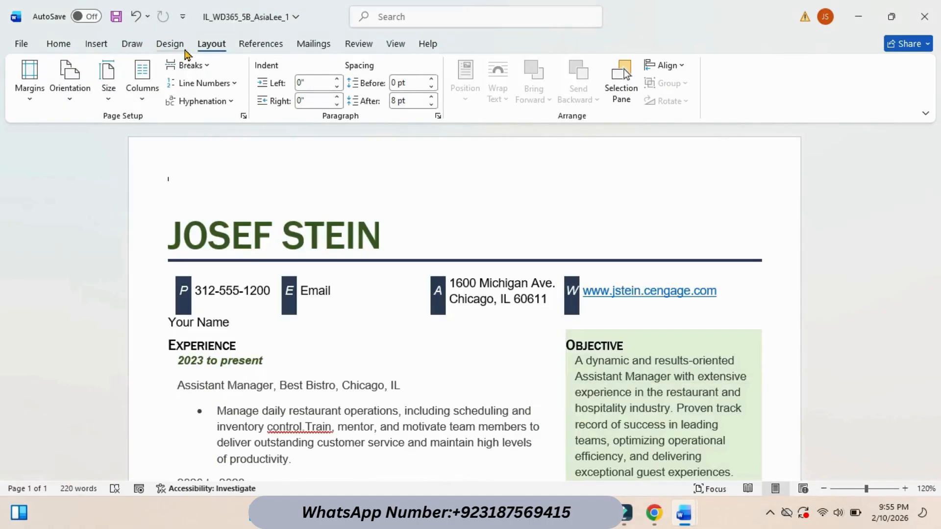
{"action": "left_click", "coordinate": [172, 43]}
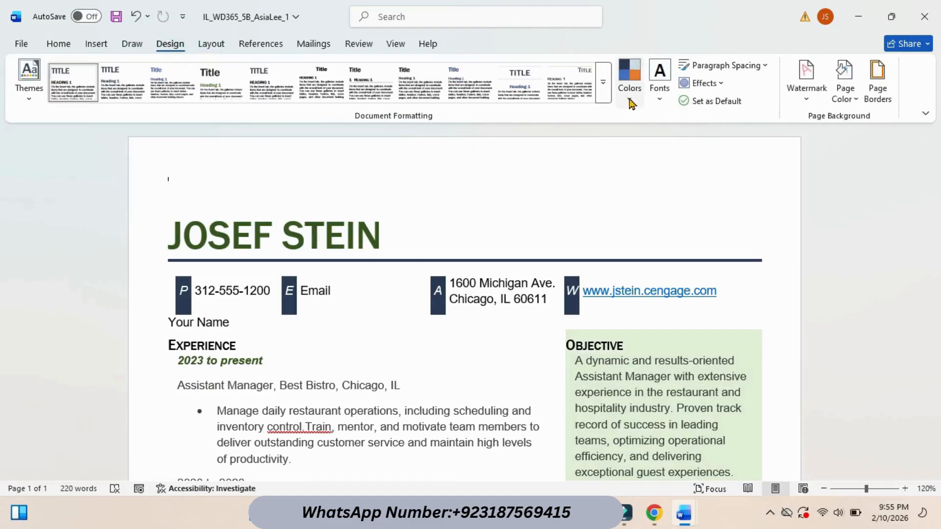
{"action": "left_click", "coordinate": [629, 81]}
{"action": "left_click", "coordinate": [680, 477]}
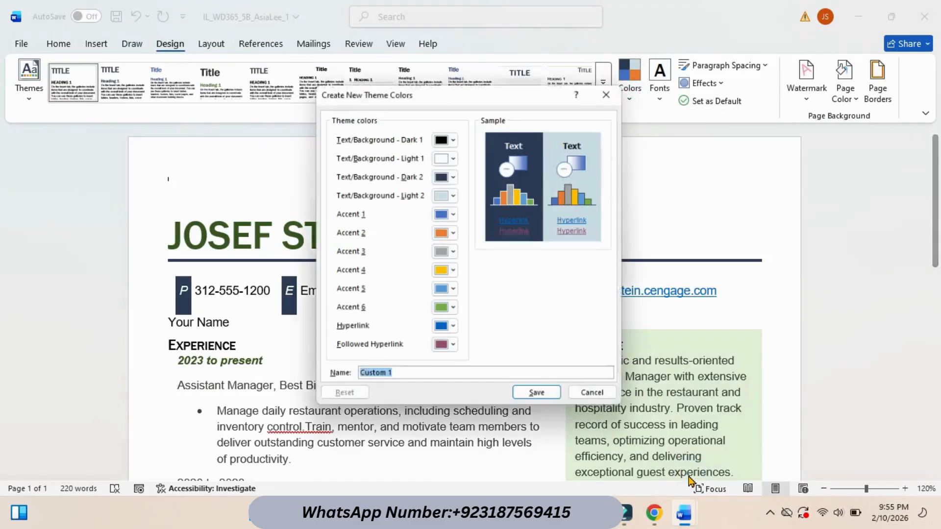
{"action": "left_click", "coordinate": [454, 331]}
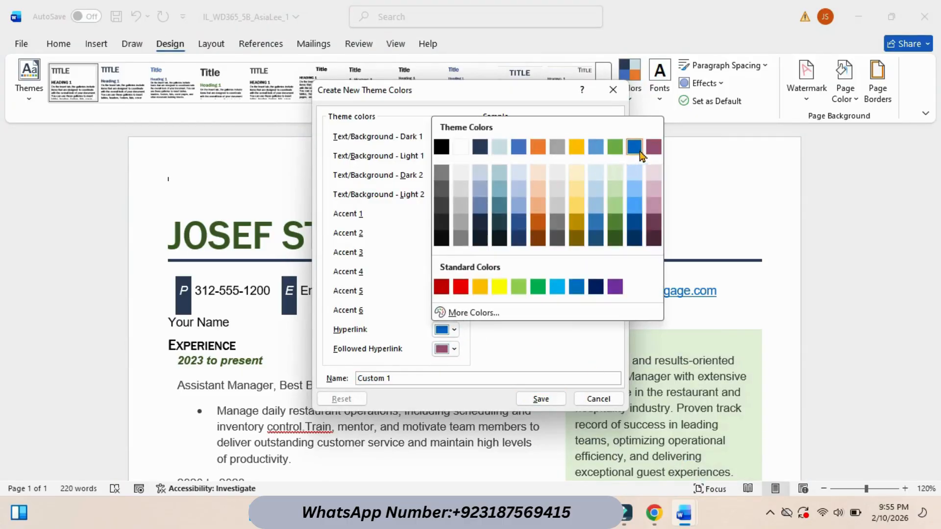
{"action": "left_click", "coordinate": [654, 149]}
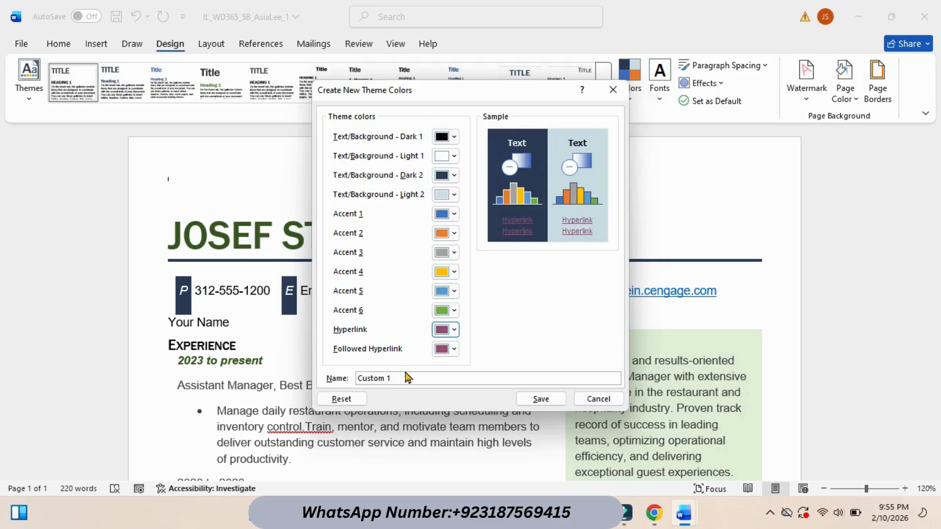
{"action": "left_click_drag", "start_coordinate": [404, 377], "coordinate": [338, 376]}
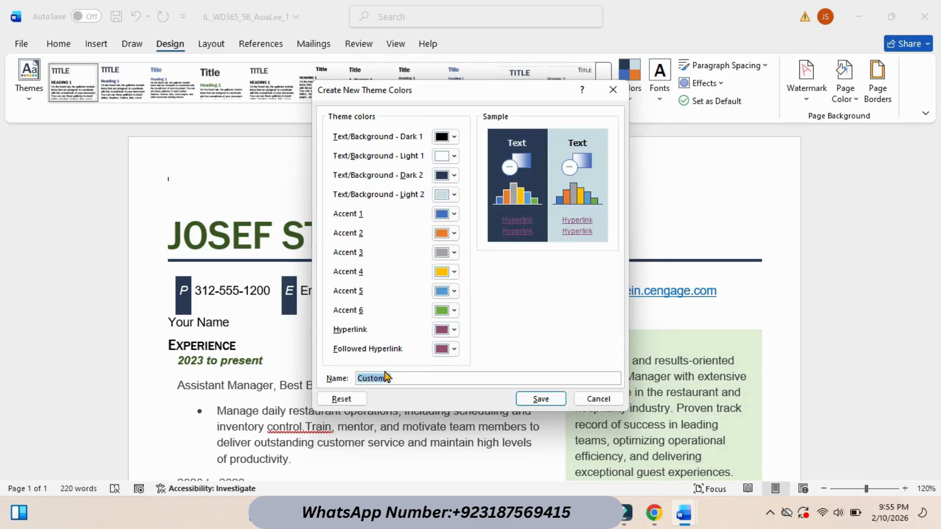
{"action": "type", "text": "Stein"}
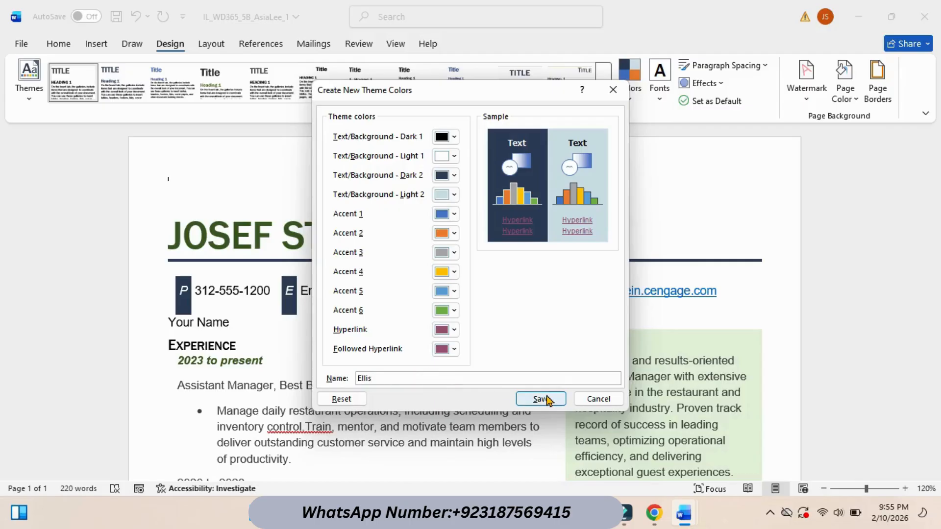
{"action": "left_click", "coordinate": [541, 399]}
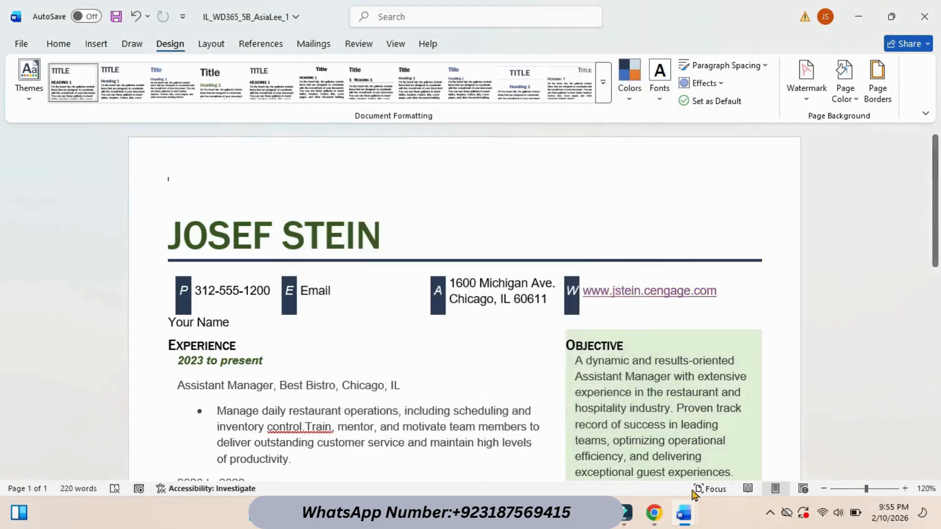
- Switch to the instructions, highlight step 2b about the custom theme fonts in turquoise, and copy the name "Resume" from it
{"action": "mouse_move", "coordinate": [684, 513]}
{"action": "left_click", "coordinate": [633, 460]}
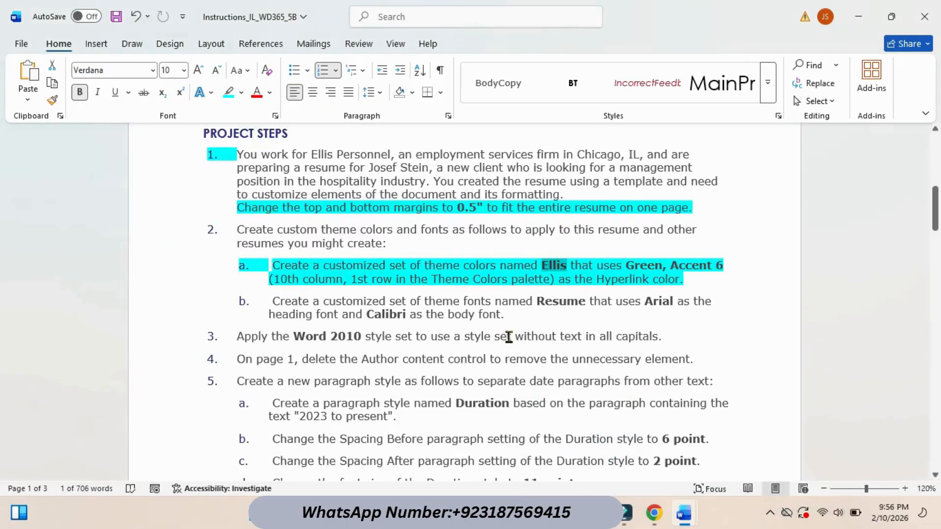
{"action": "left_click_drag", "start_coordinate": [275, 299], "coordinate": [500, 316]}
{"action": "left_click", "coordinate": [564, 294]}
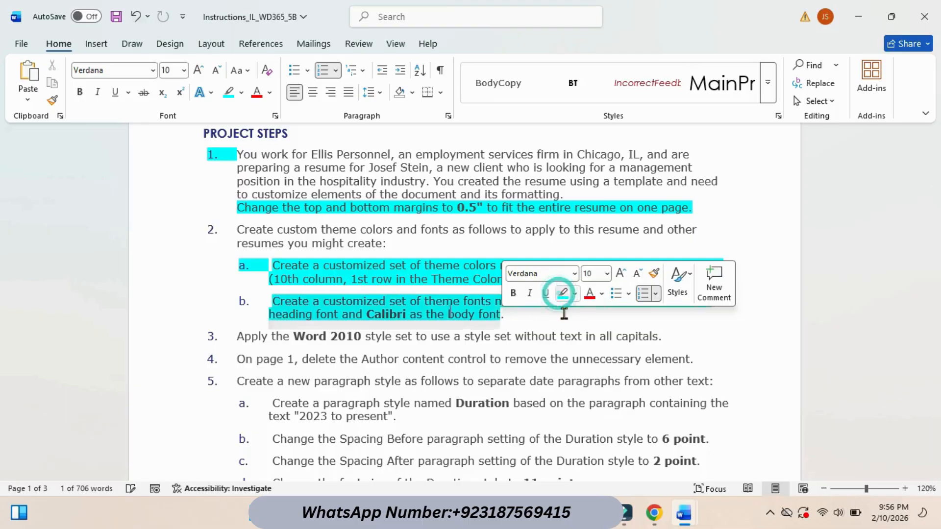
{"action": "left_click", "coordinate": [563, 326]}
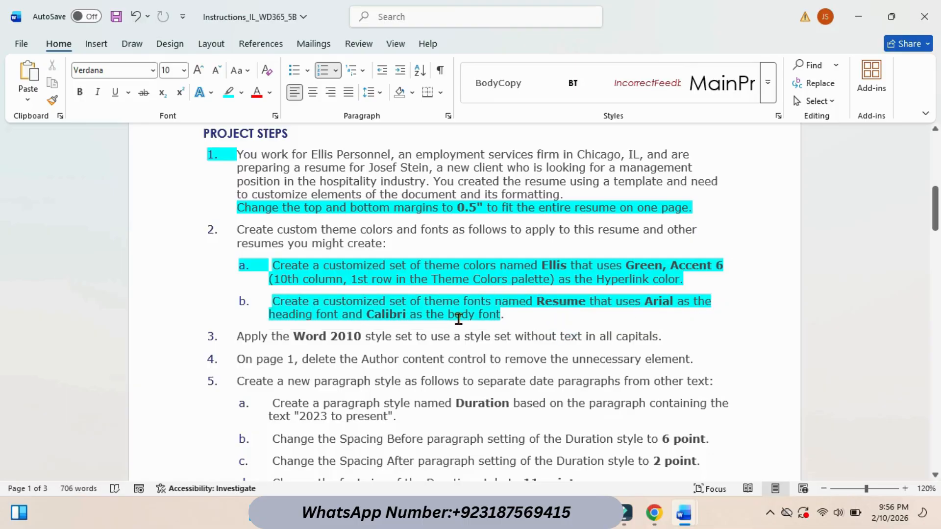
{"action": "left_click_drag", "start_coordinate": [537, 302], "coordinate": [585, 305]}
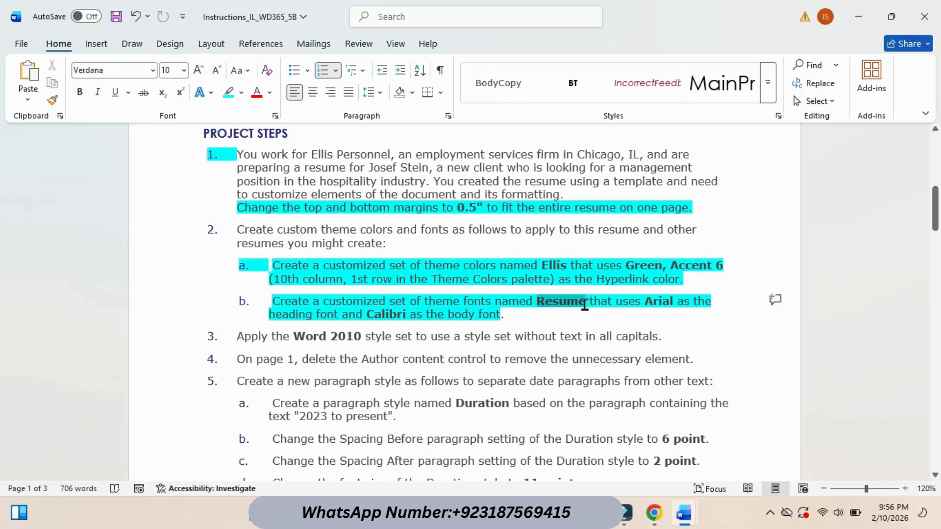
{"action": "right_click", "coordinate": [589, 304]}
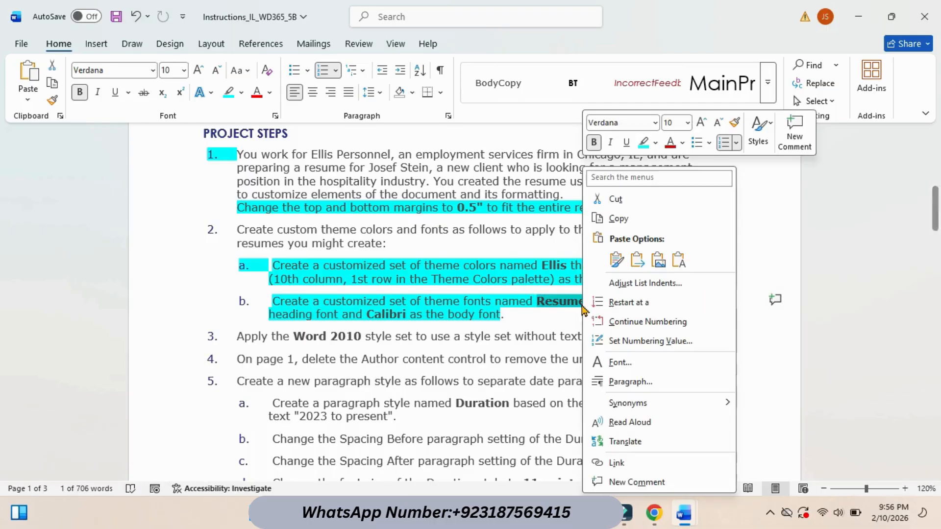
{"action": "left_click", "coordinate": [624, 227]}
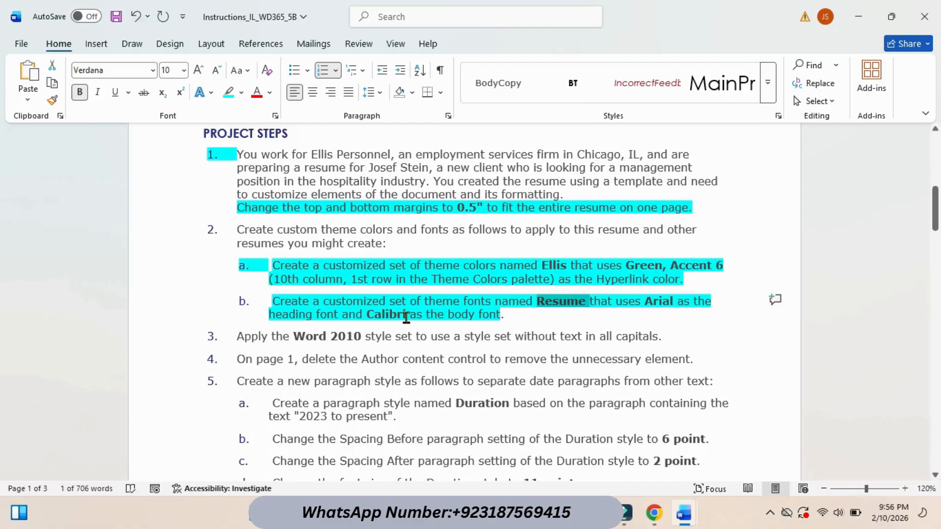
- In the resume document, start a new set of theme fonts with Arial as the heading font and Calibri as the body font
{"action": "mouse_move", "coordinate": [682, 511]}
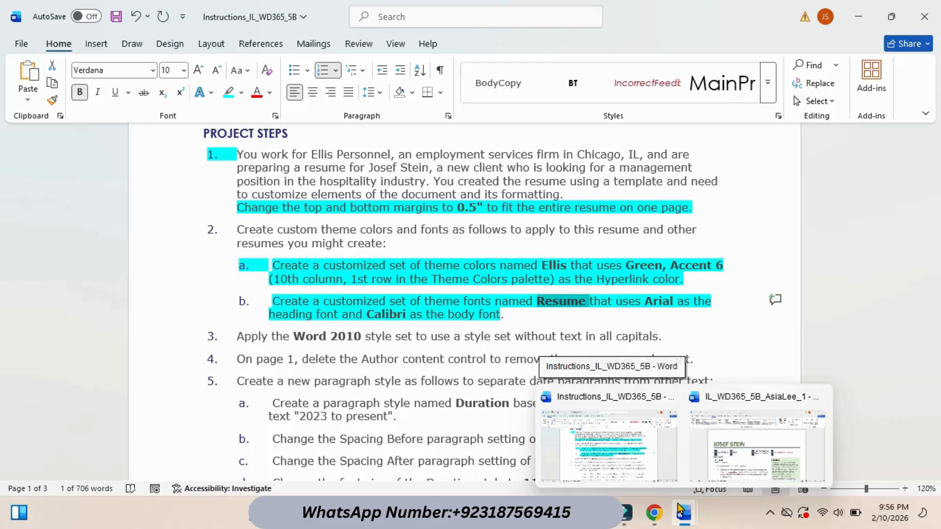
{"action": "left_click", "coordinate": [754, 459]}
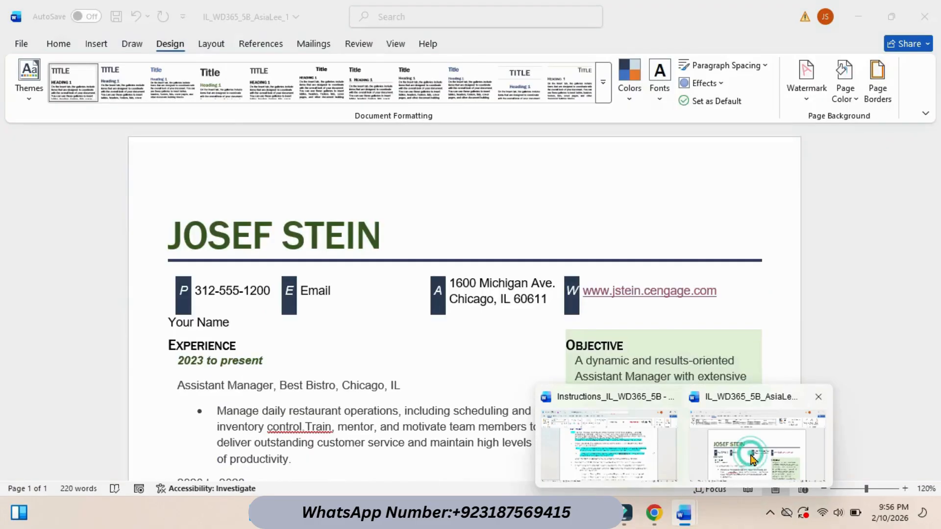
{"action": "left_click", "coordinate": [661, 96]}
{"action": "left_click", "coordinate": [709, 434]}
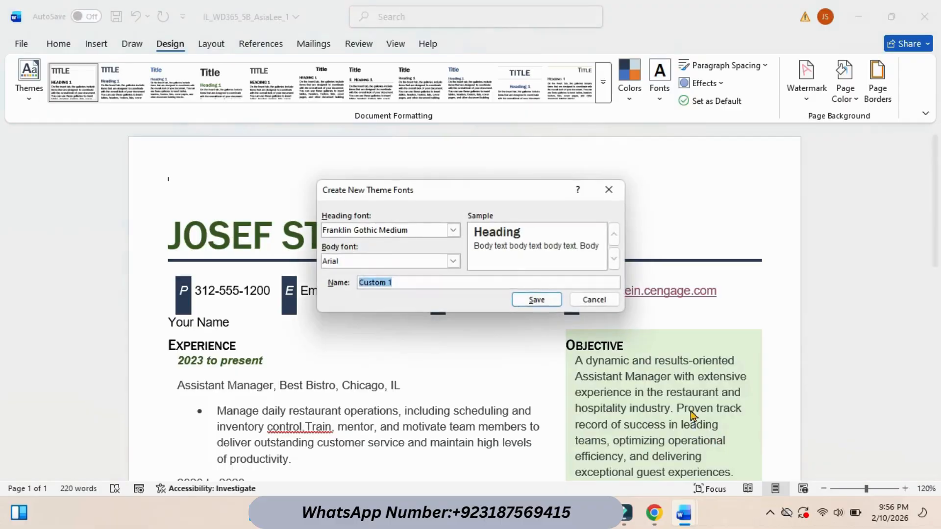
{"action": "left_click", "coordinate": [453, 231]}
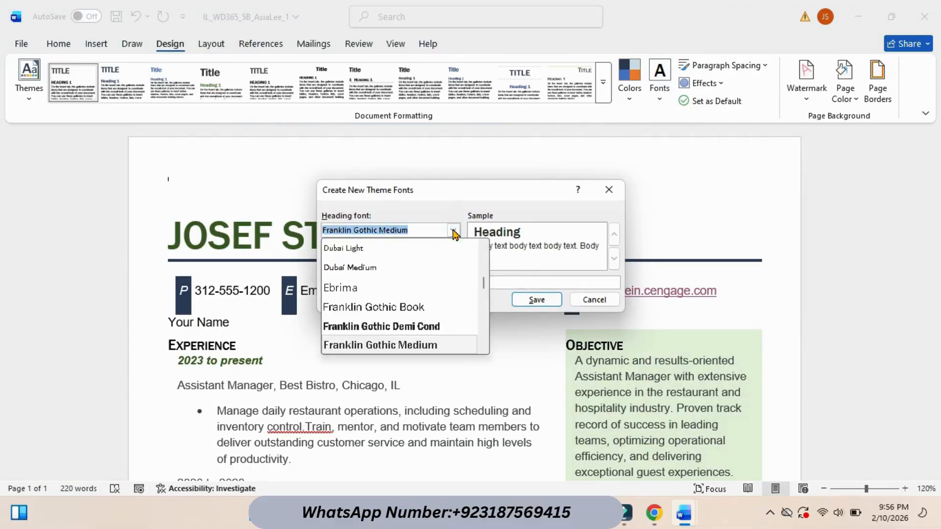
{"action": "left_click_drag", "start_coordinate": [484, 288], "coordinate": [486, 262]}
{"action": "left_click", "coordinate": [360, 252]}
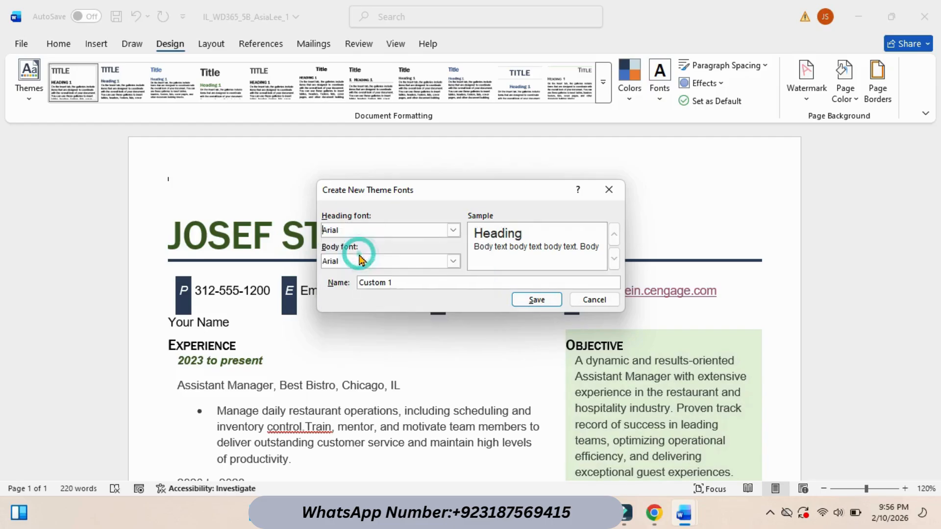
{"action": "left_click", "coordinate": [453, 262]}
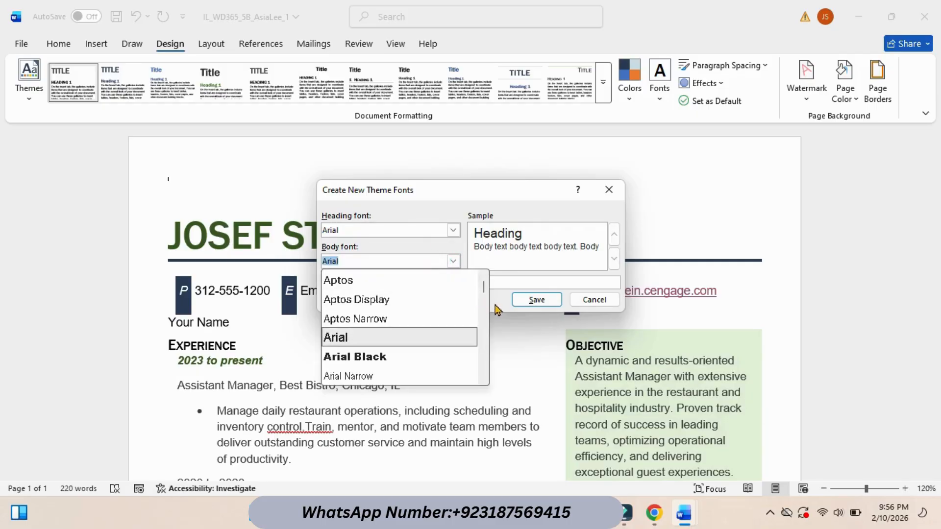
{"action": "left_click_drag", "start_coordinate": [485, 287], "coordinate": [485, 300]}
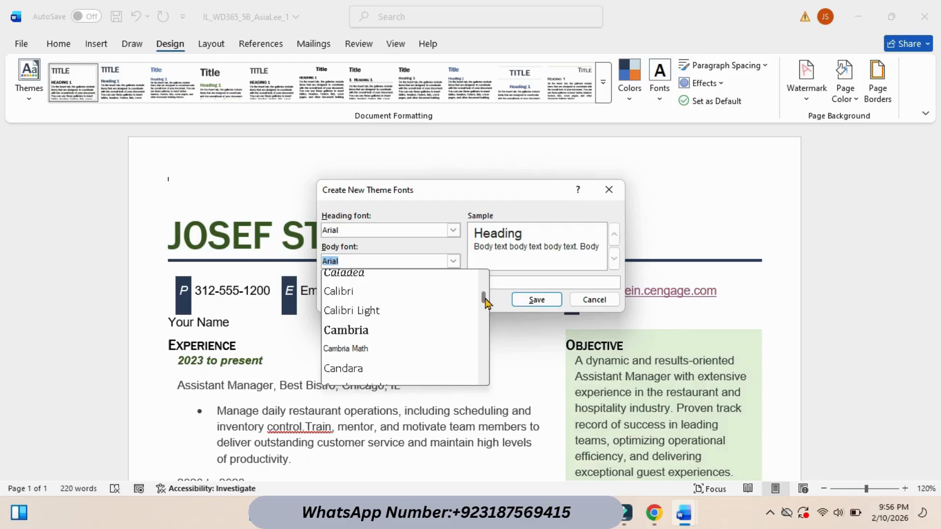
{"action": "left_click", "coordinate": [361, 300]}
- Name the new theme font set Resume and save it
{"action": "left_click_drag", "start_coordinate": [406, 285], "coordinate": [335, 283]}
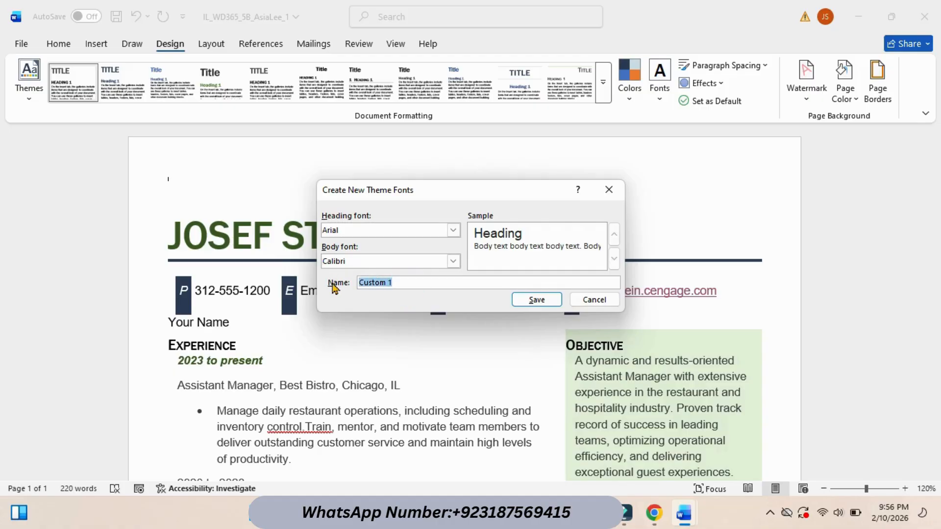
{"action": "type", "text": "Business"}
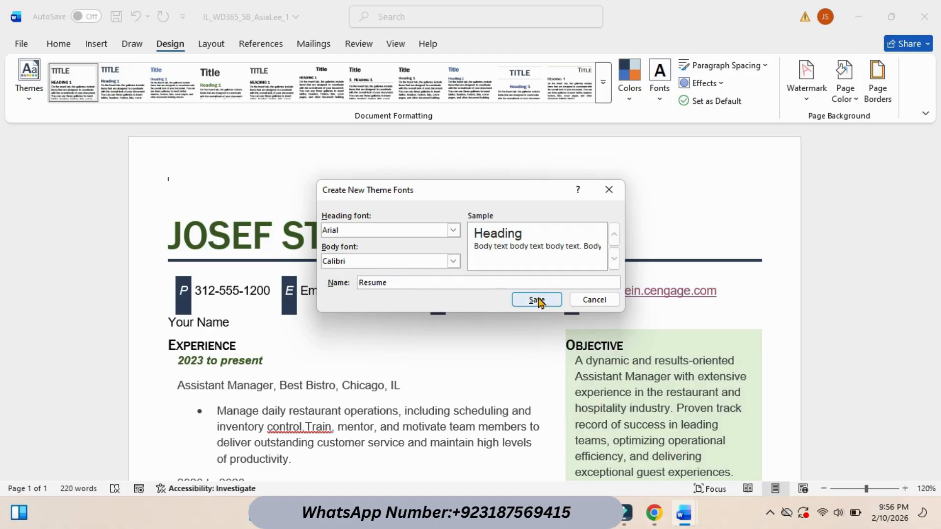
{"action": "left_click", "coordinate": [537, 300]}
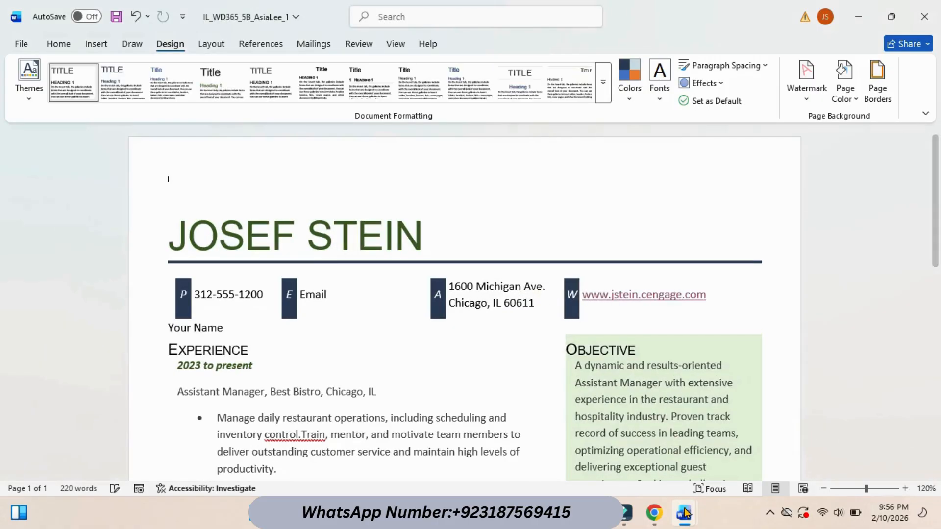
- Switch to the instructions and highlight step 3 about applying the Word 2010 style set in turquoise
{"action": "mouse_move", "coordinate": [684, 512]}
{"action": "left_click", "coordinate": [626, 449]}
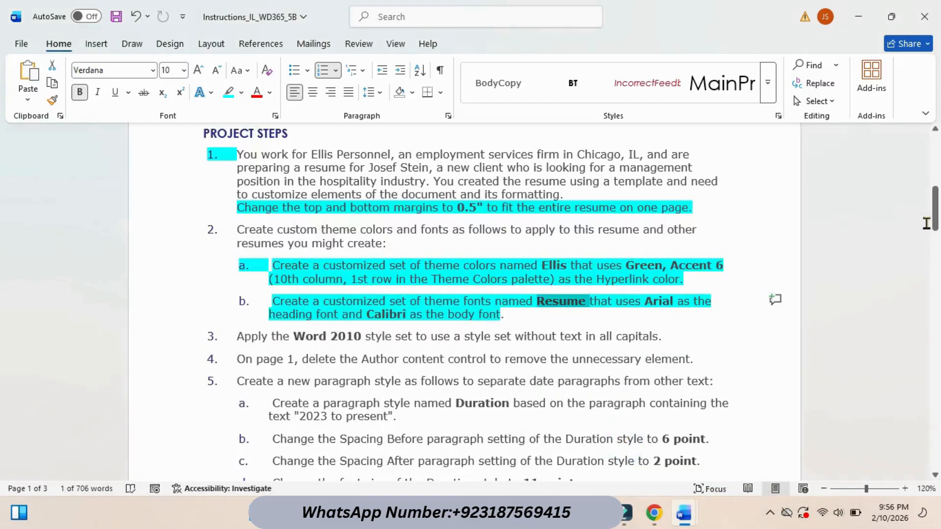
{"action": "left_click_drag", "start_coordinate": [935, 209], "coordinate": [934, 219]}
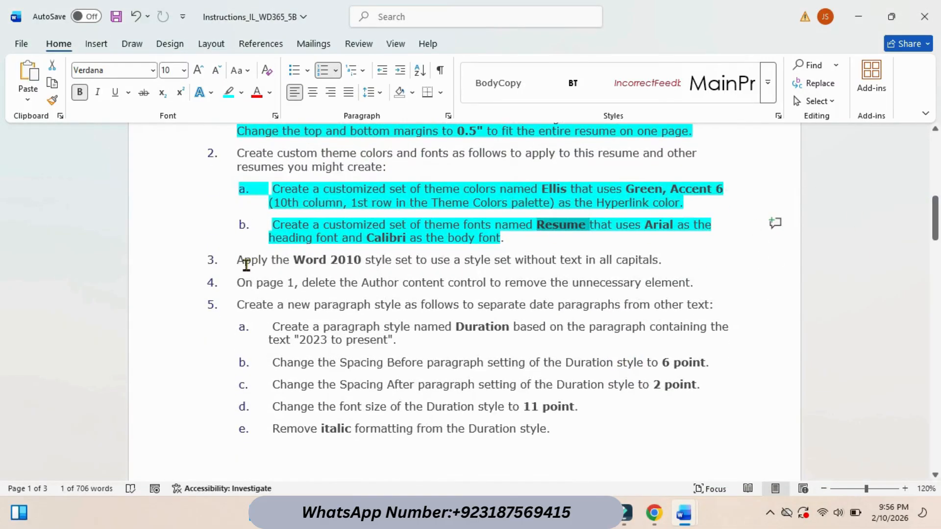
{"action": "left_click_drag", "start_coordinate": [240, 260], "coordinate": [669, 260]}
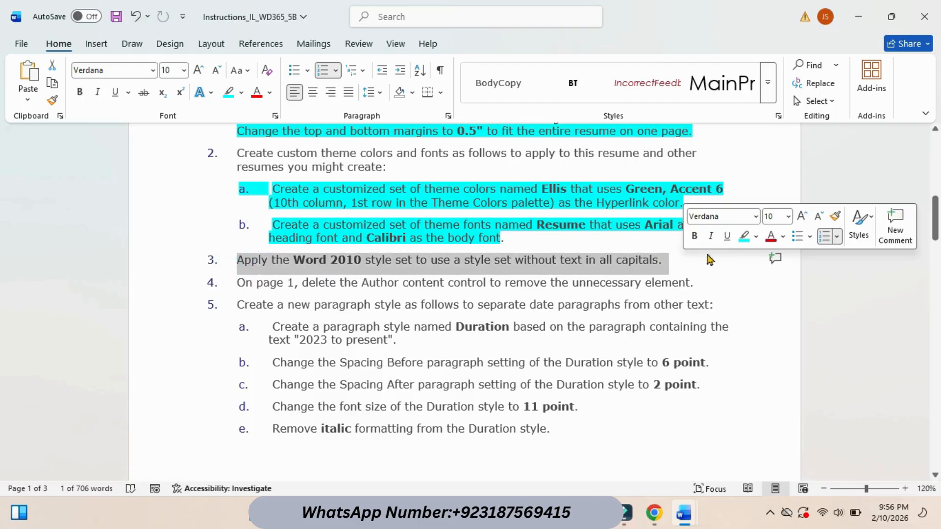
{"action": "left_click", "coordinate": [744, 235]}
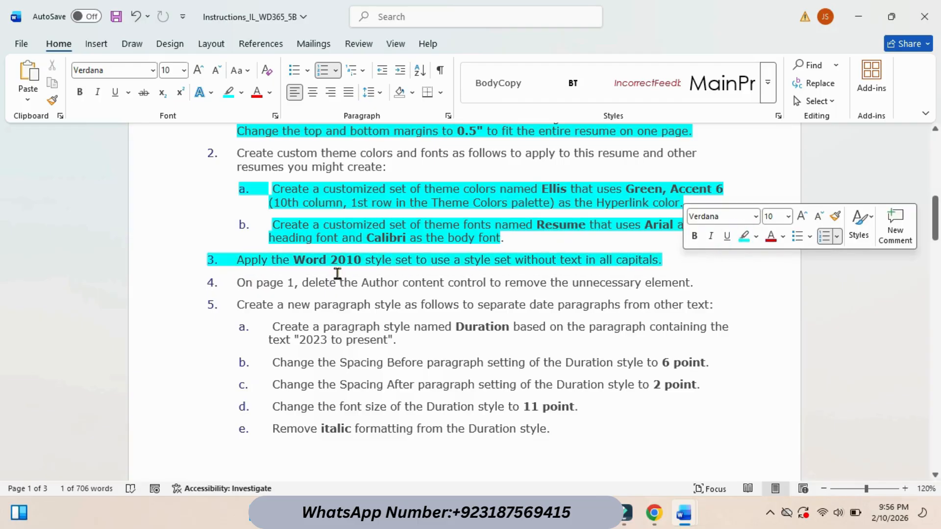
- Switch to the resume document and apply the built-in Word 2010 style set
{"action": "mouse_move", "coordinate": [684, 513]}
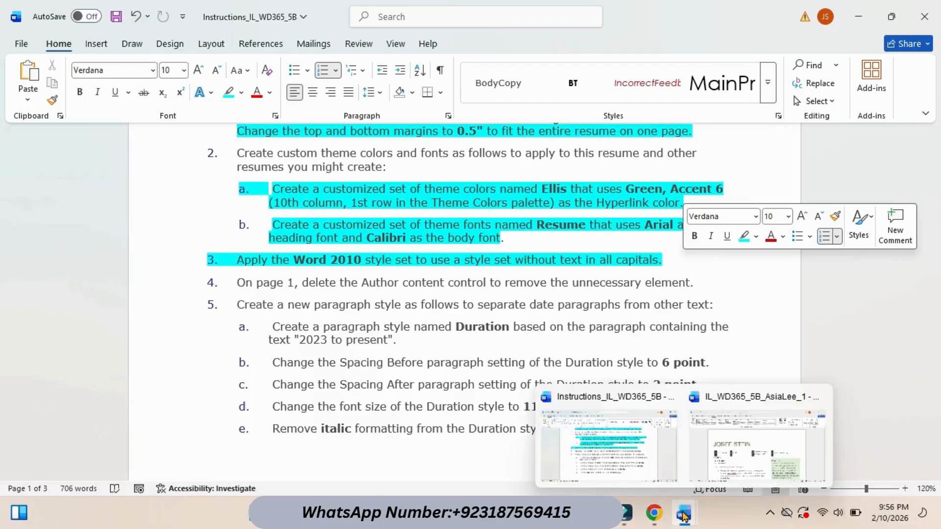
{"action": "left_click", "coordinate": [750, 392]}
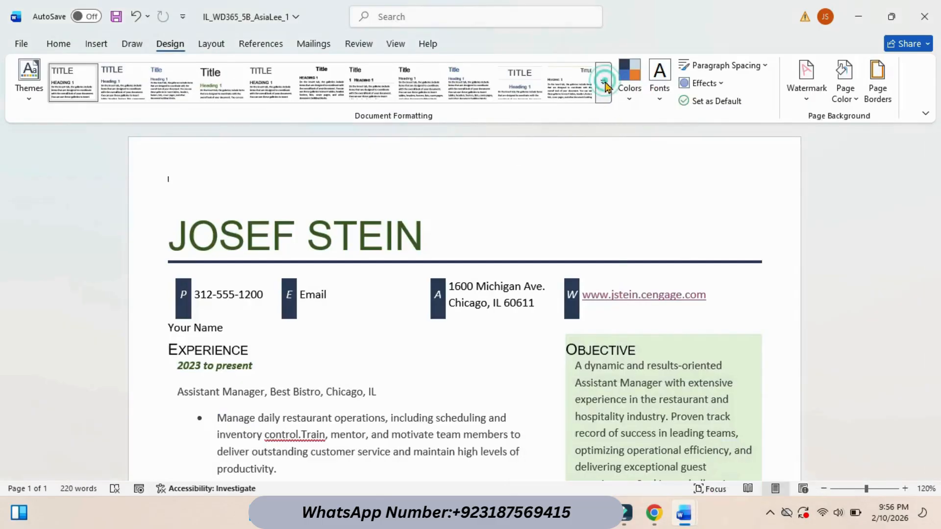
{"action": "left_click", "coordinate": [603, 83]}
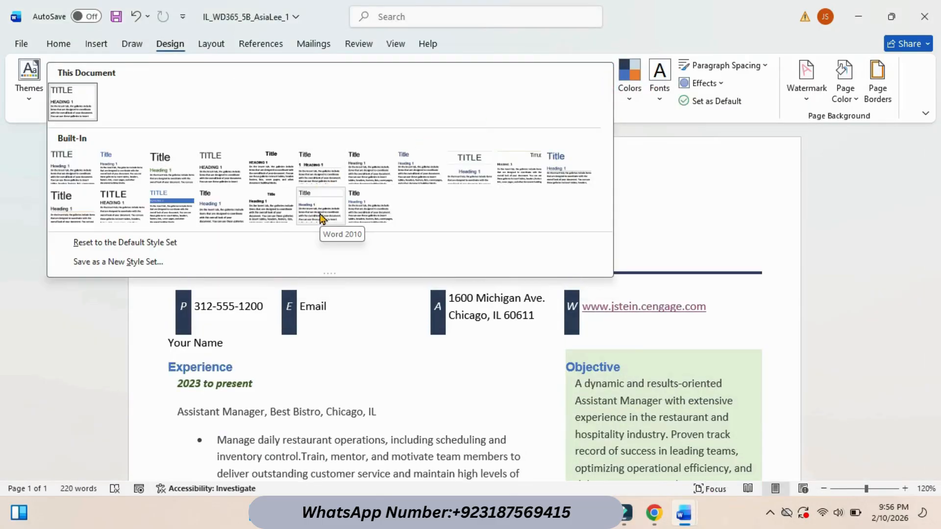
{"action": "left_click", "coordinate": [319, 216]}
- In the instructions, highlight step 4 about deleting the Author content control in turquoise, and return to the resume document
{"action": "mouse_move", "coordinate": [684, 513]}
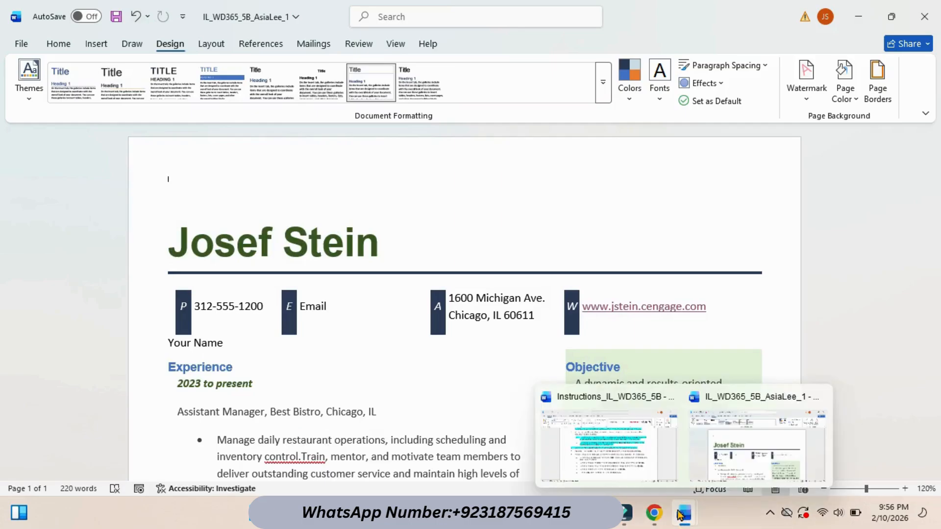
{"action": "left_click", "coordinate": [602, 434]}
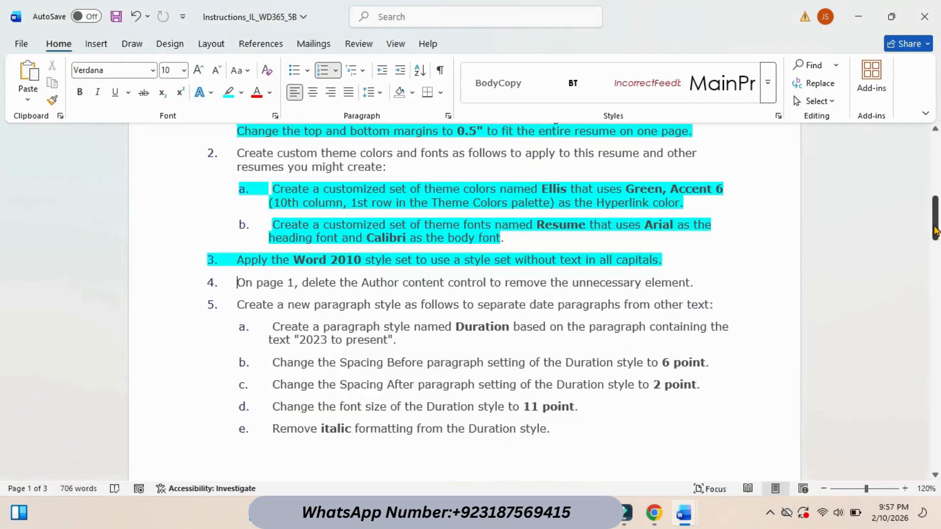
{"action": "left_click_drag", "start_coordinate": [935, 223], "coordinate": [927, 237]}
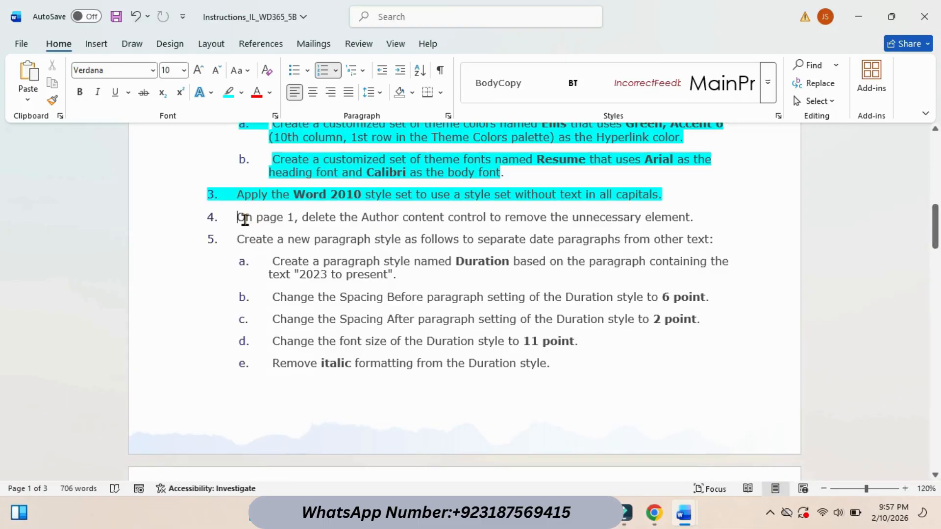
{"action": "left_click_drag", "start_coordinate": [234, 217], "coordinate": [766, 218]}
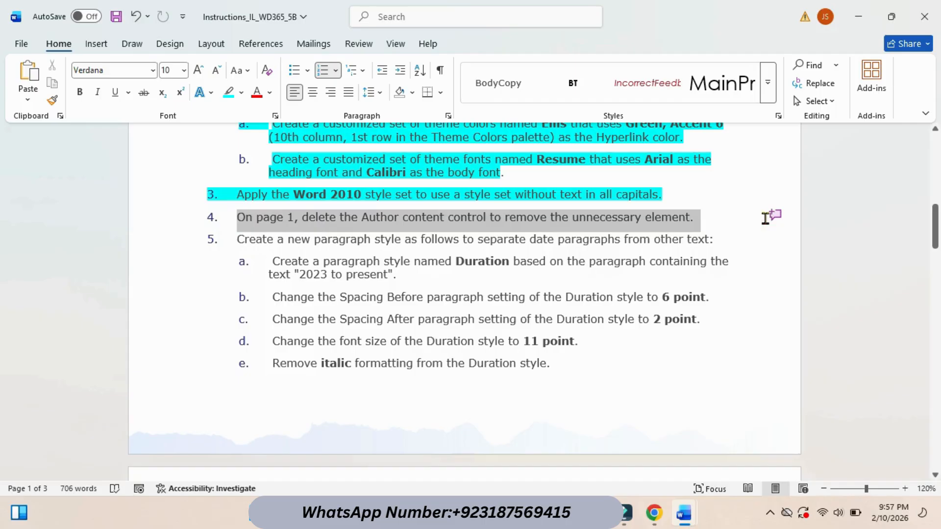
{"action": "left_click", "coordinate": [765, 194]}
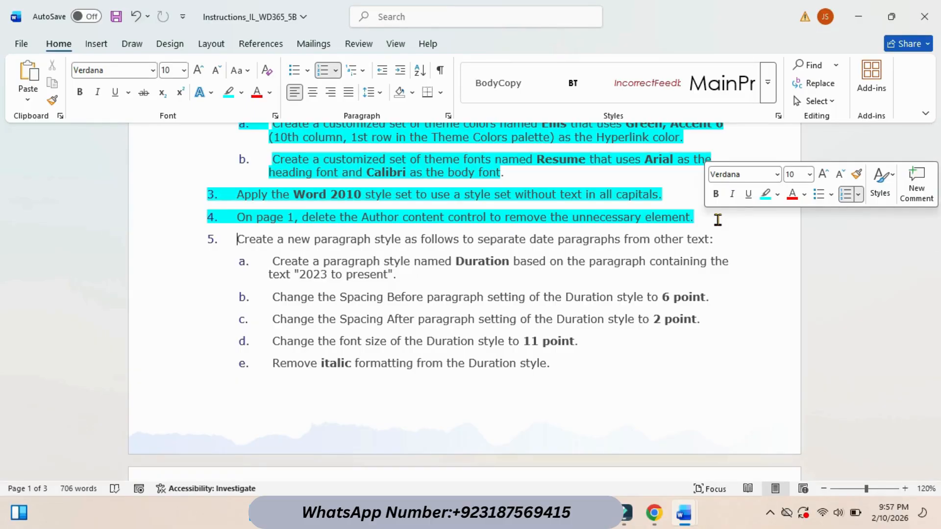
{"action": "mouse_move", "coordinate": [686, 515]}
{"action": "left_click", "coordinate": [724, 461]}
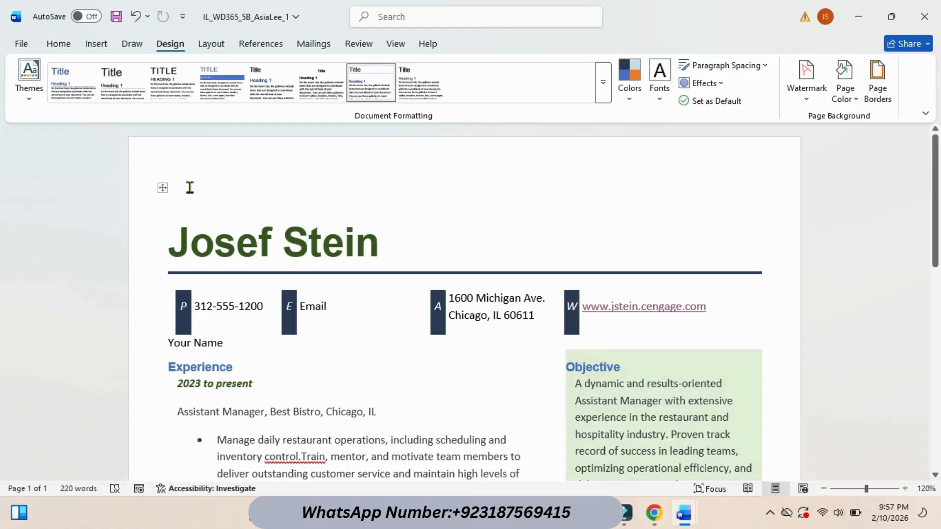
- Switch to the instructions and highlight step 5a about creating the Duration paragraph style in turquoise
{"action": "mouse_move", "coordinate": [684, 513]}
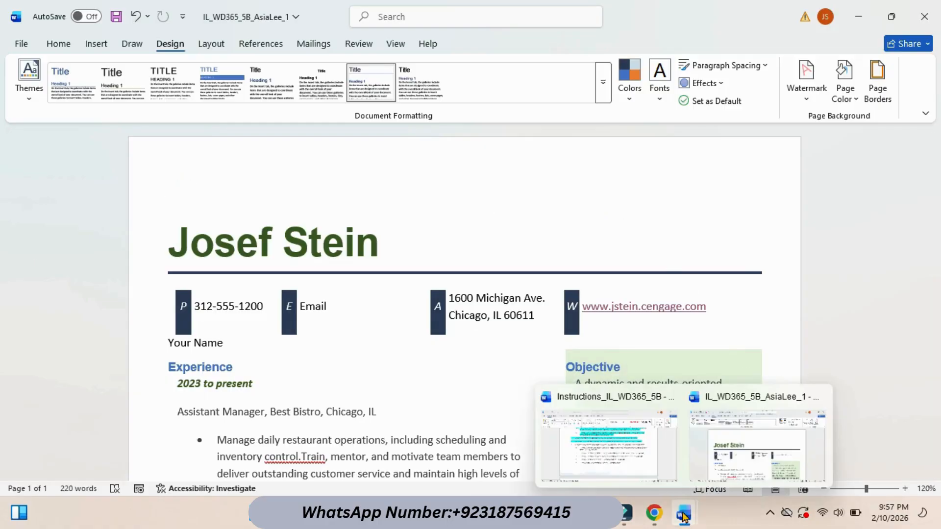
{"action": "left_click", "coordinate": [616, 446]}
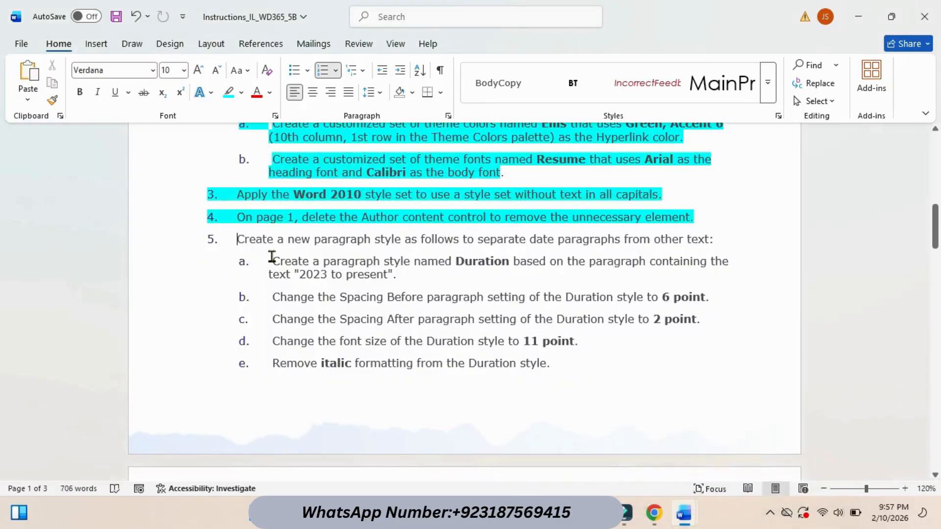
{"action": "left_click_drag", "start_coordinate": [270, 260], "coordinate": [398, 276]}
{"action": "left_click", "coordinate": [455, 252]}
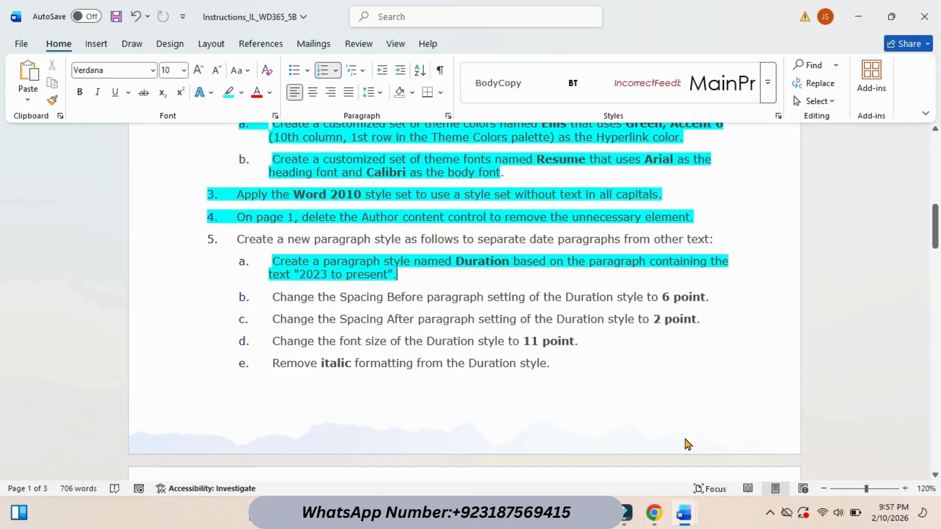
- In the resume document, select the "2023 to present" paragraph under the Experience heading
{"action": "mouse_move", "coordinate": [692, 518]}
{"action": "left_click", "coordinate": [728, 447]}
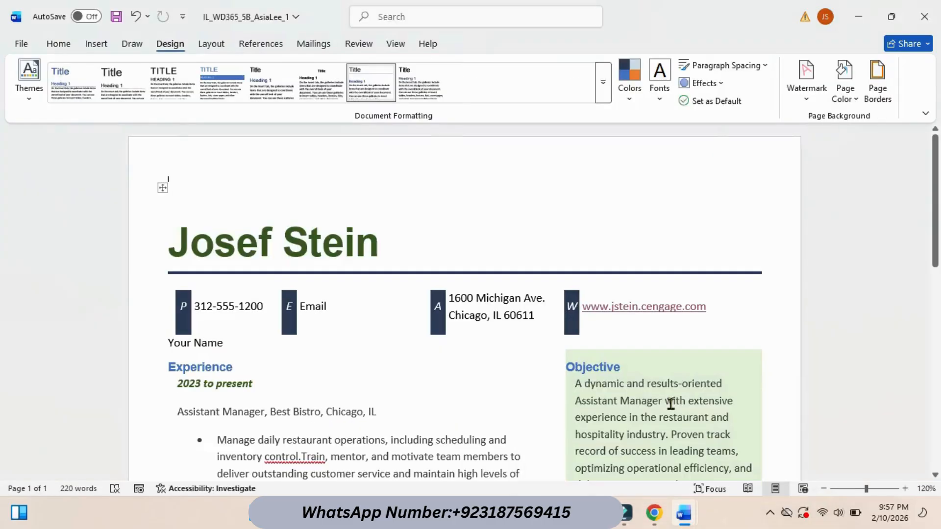
{"action": "left_click_drag", "start_coordinate": [178, 381], "coordinate": [258, 392]}
- Switch to the instructions and highlight steps 5b and 5c about the Duration style's paragraph spacing in turquoise
{"action": "mouse_move", "coordinate": [684, 513]}
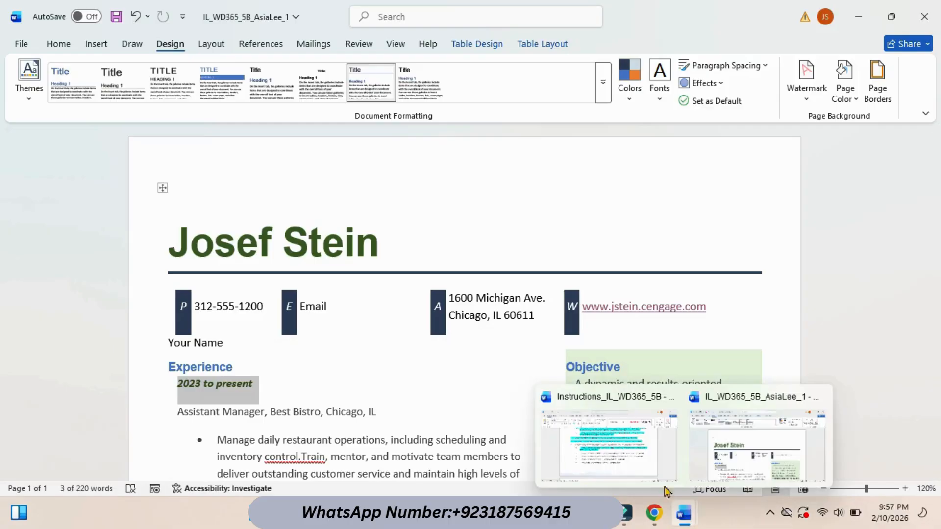
{"action": "left_click", "coordinate": [632, 446]}
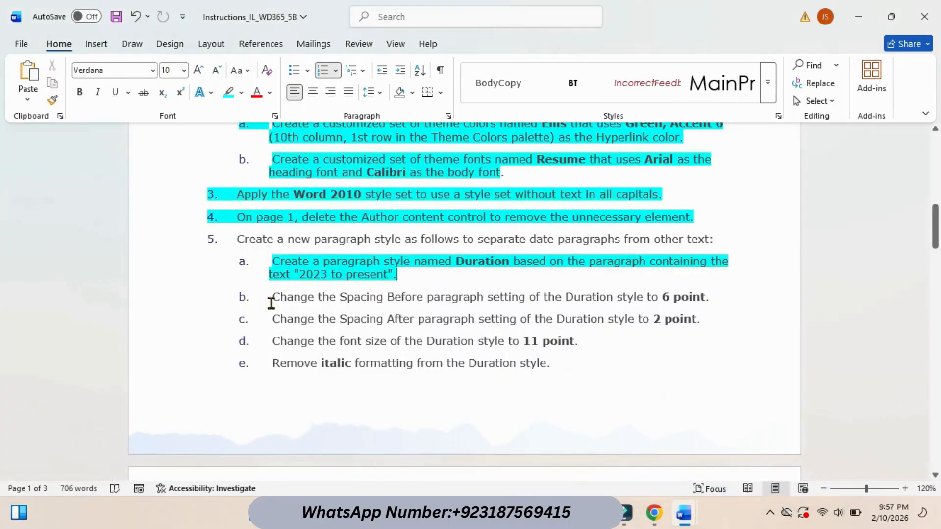
{"action": "left_click_drag", "start_coordinate": [273, 298], "coordinate": [699, 323]}
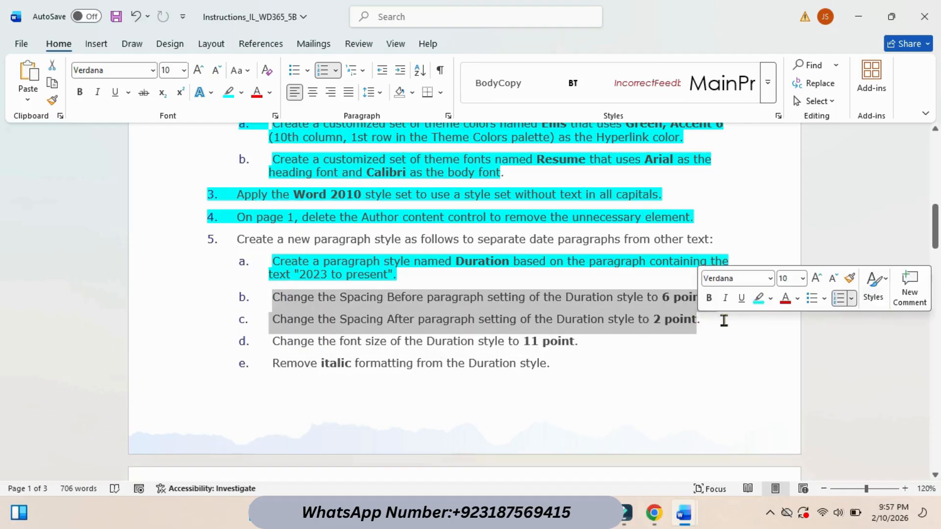
{"action": "left_click", "coordinate": [758, 299]}
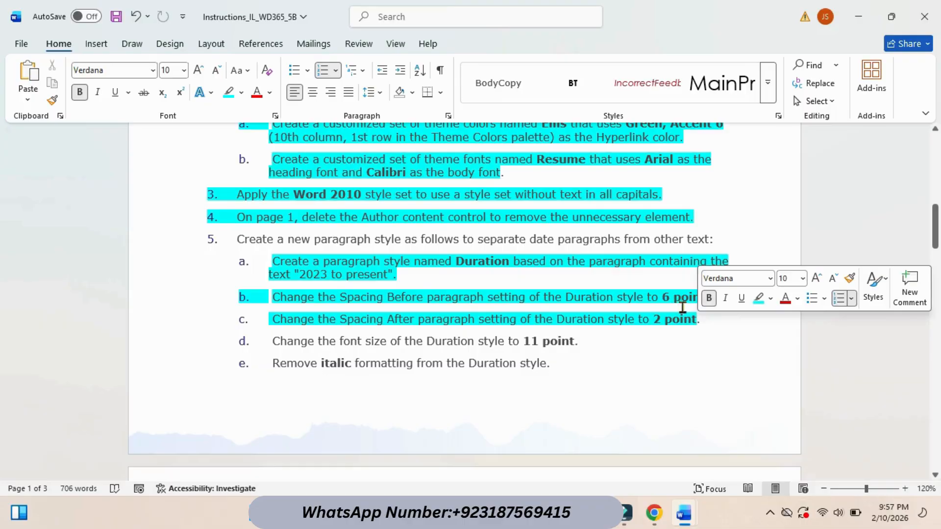
- In the resume document, set the spacing before the selected "2023 to present" paragraph to 6 pt
{"action": "mouse_move", "coordinate": [685, 512]}
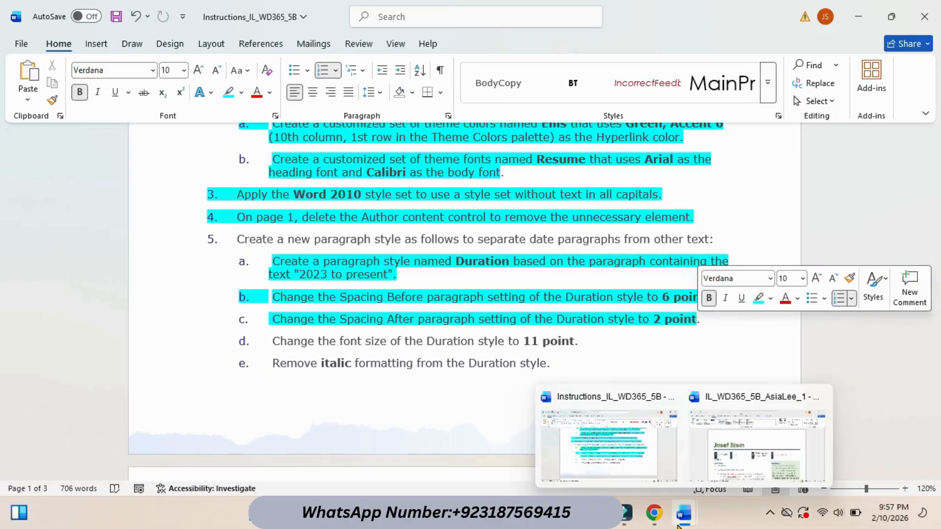
{"action": "left_click", "coordinate": [698, 461]}
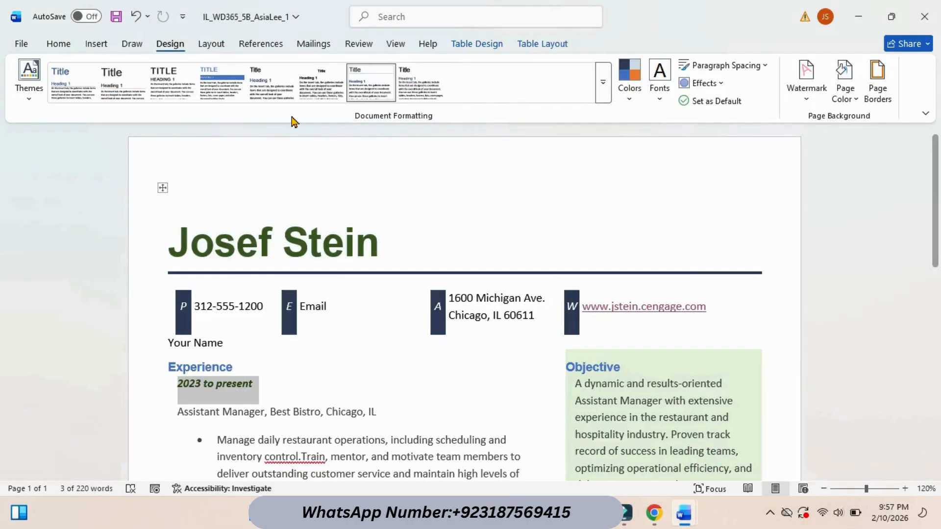
{"action": "left_click", "coordinate": [209, 46]}
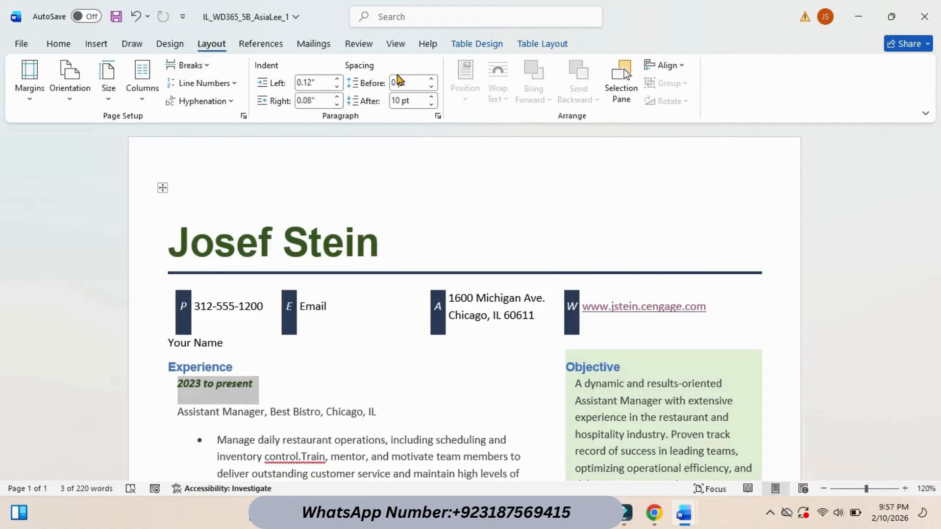
{"action": "left_click", "coordinate": [397, 84]}
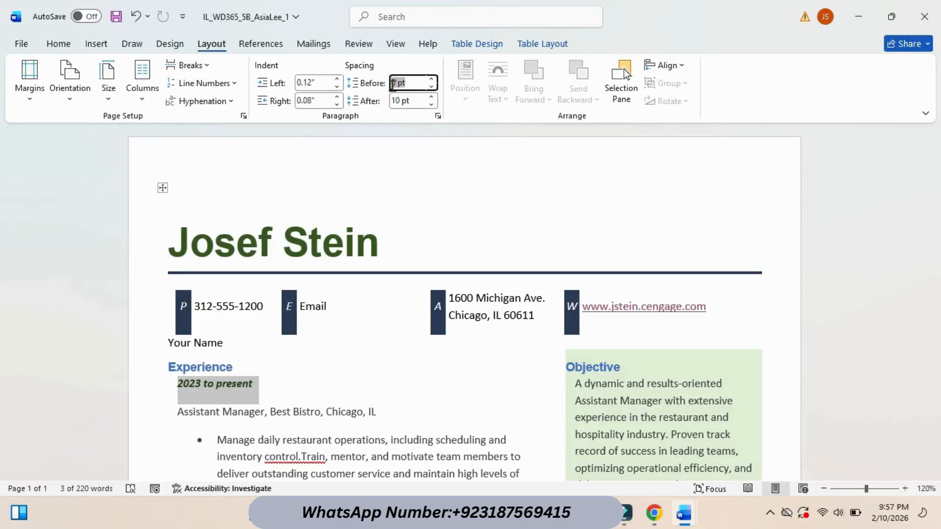
{"action": "left_click", "coordinate": [398, 83]}
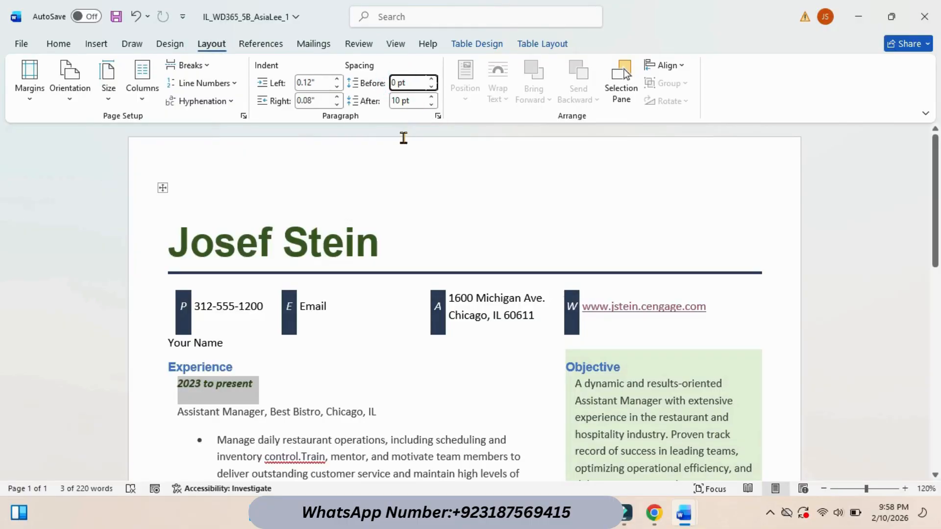
{"action": "key", "text": "BackSpace"}
{"action": "key", "text": "Return"}
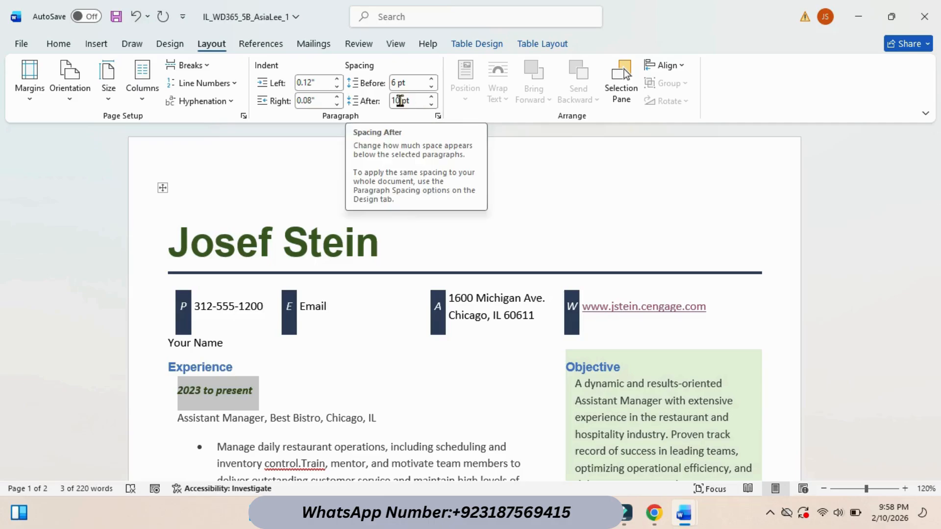
- Check step 5c in the instructions and set the spacing after the "2023 to present" paragraph to 2 pt
{"action": "left_click", "coordinate": [400, 100]}
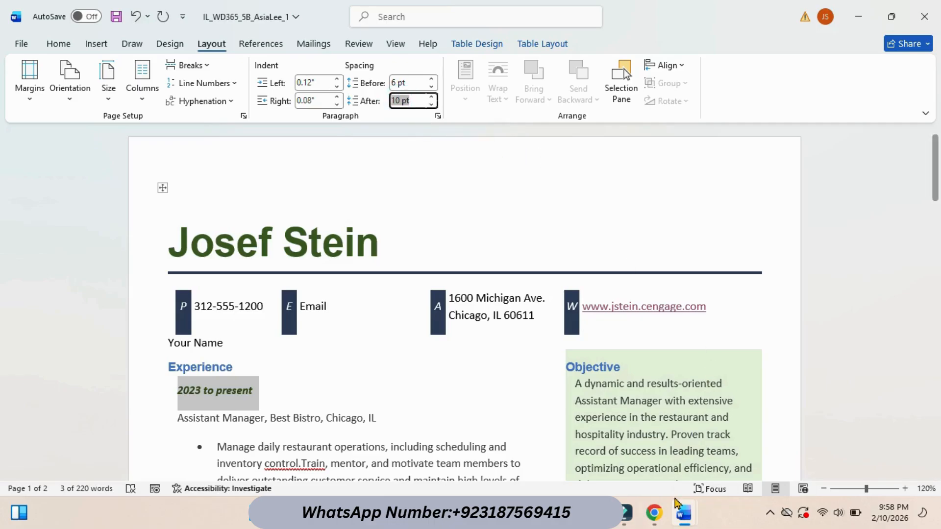
{"action": "mouse_move", "coordinate": [684, 513]}
{"action": "left_click", "coordinate": [616, 438]}
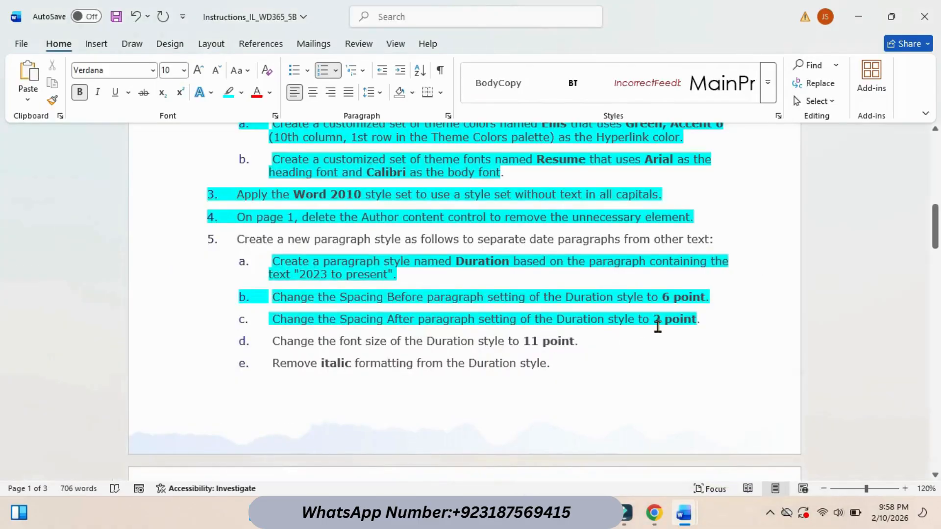
{"action": "mouse_move", "coordinate": [684, 513]}
{"action": "left_click", "coordinate": [754, 443]}
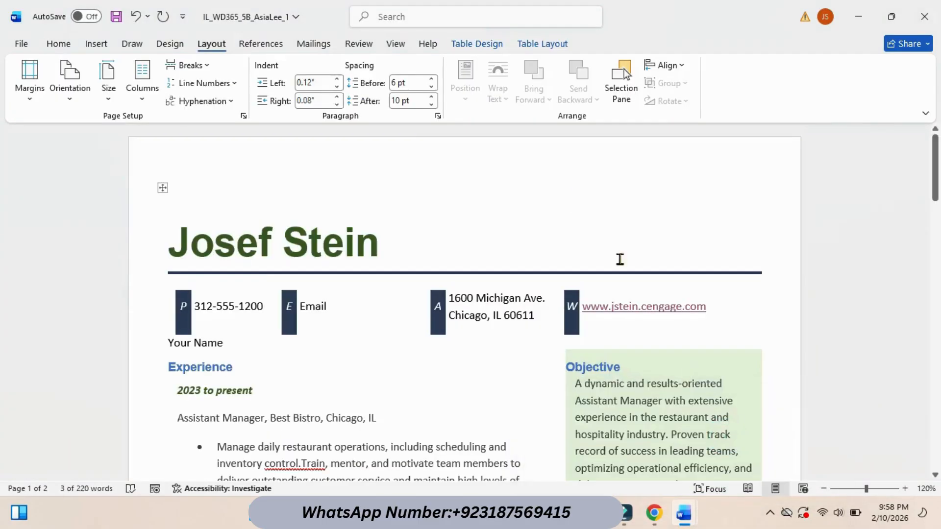
{"action": "left_click", "coordinate": [399, 100]}
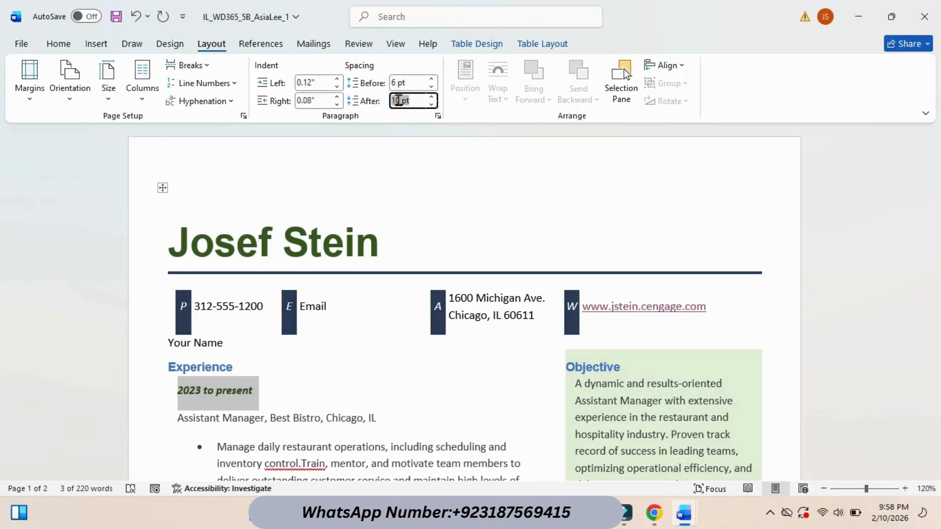
{"action": "left_click", "coordinate": [401, 100]}
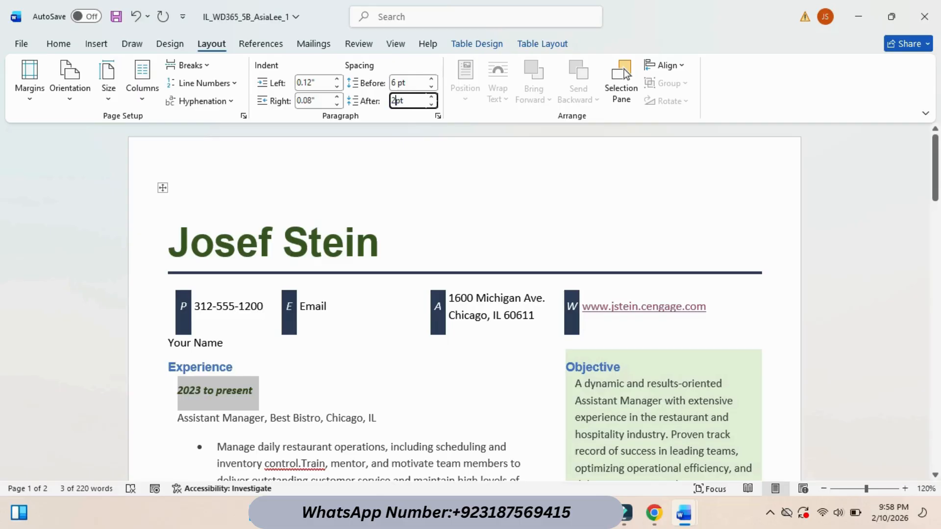
{"action": "key", "text": "Return"}
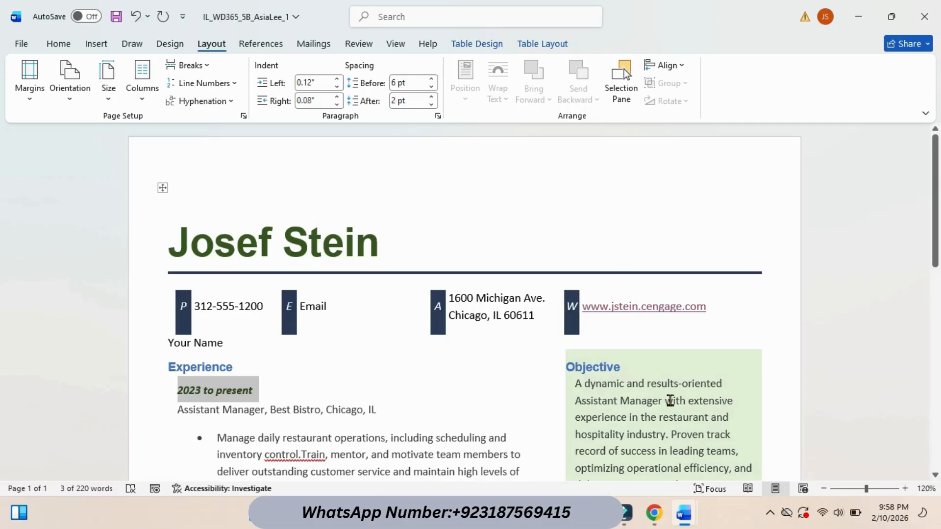
- Switch to the instructions and highlight step 5d about the Duration style's 11 point font size in turquoise
{"action": "mouse_move", "coordinate": [694, 517]}
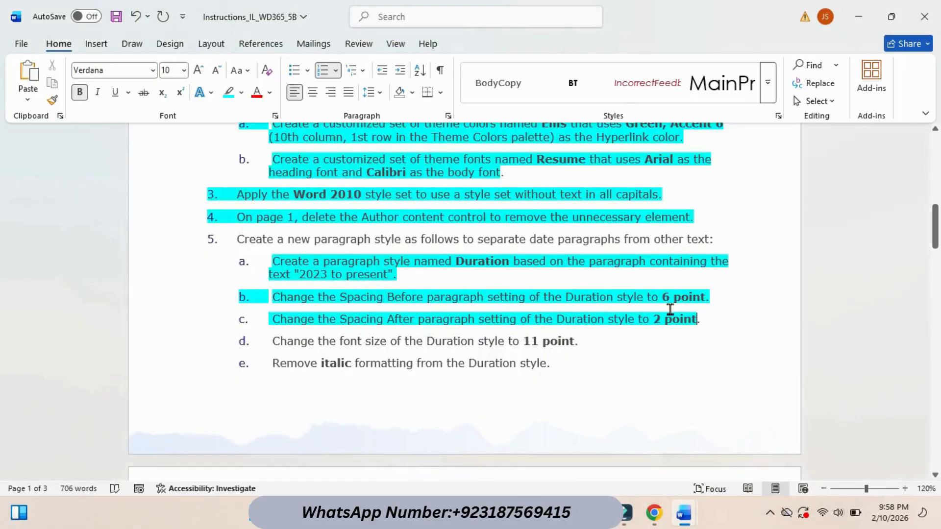
{"action": "left_click", "coordinate": [606, 436]}
{"action": "left_click_drag", "start_coordinate": [935, 226], "coordinate": [935, 242]}
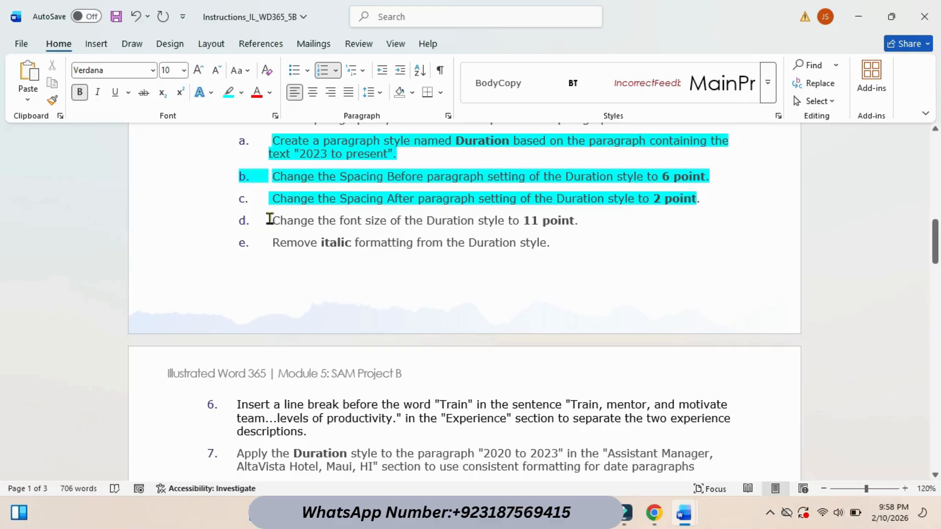
{"action": "left_click_drag", "start_coordinate": [274, 219], "coordinate": [588, 229]}
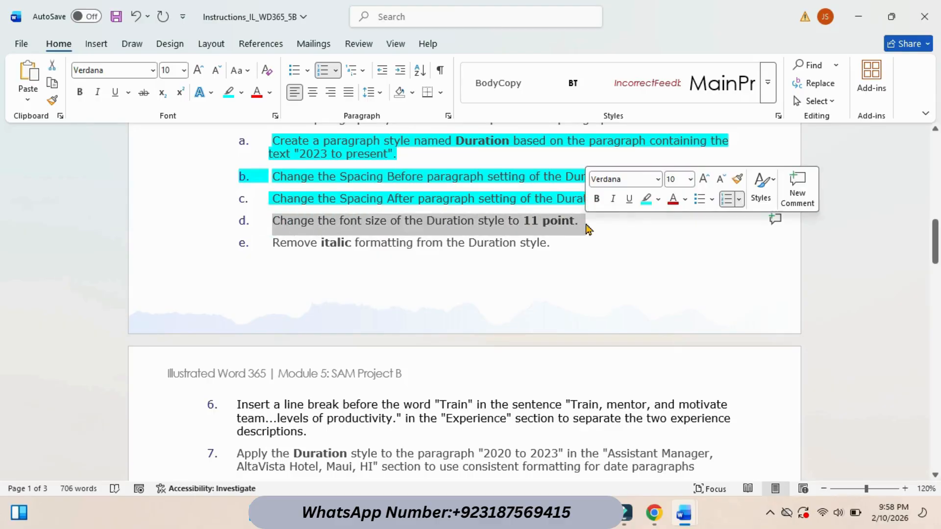
{"action": "left_click", "coordinate": [646, 198]}
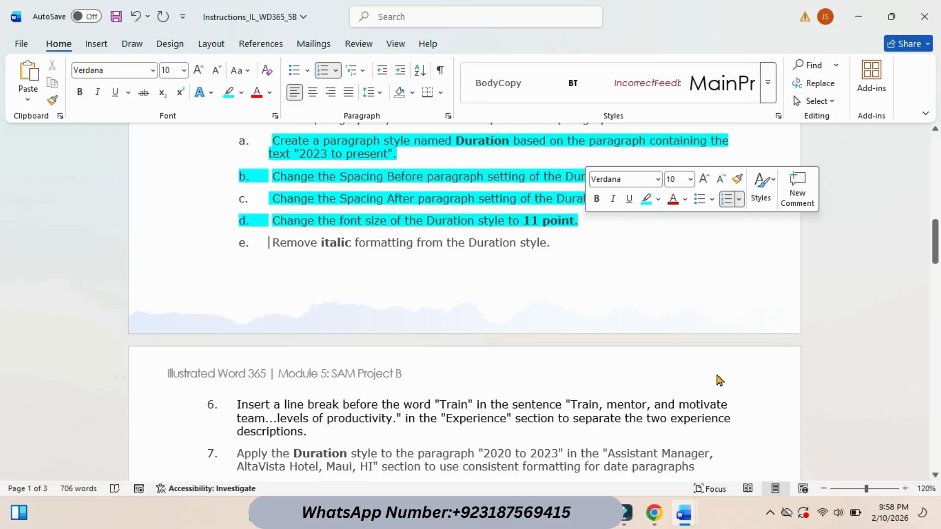
- Switch to the resume document and set the font size of the selected "2023 to present" paragraph to 11 pt
{"action": "mouse_move", "coordinate": [683, 514]}
{"action": "left_click", "coordinate": [720, 436]}
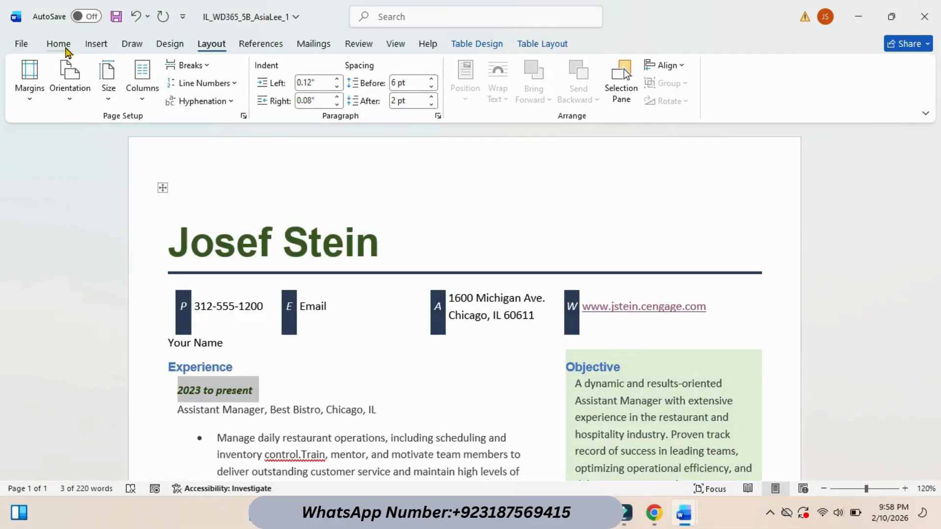
{"action": "left_click", "coordinate": [61, 47]}
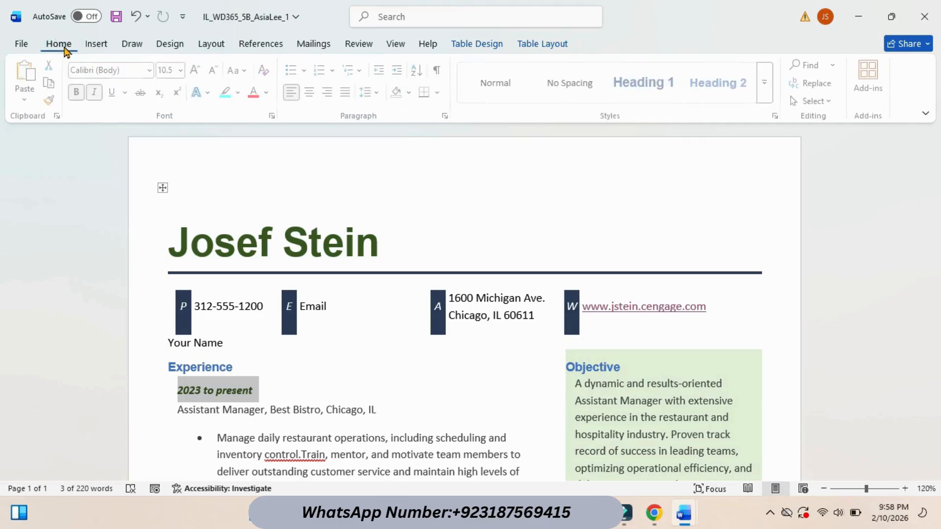
{"action": "left_click", "coordinate": [185, 71]}
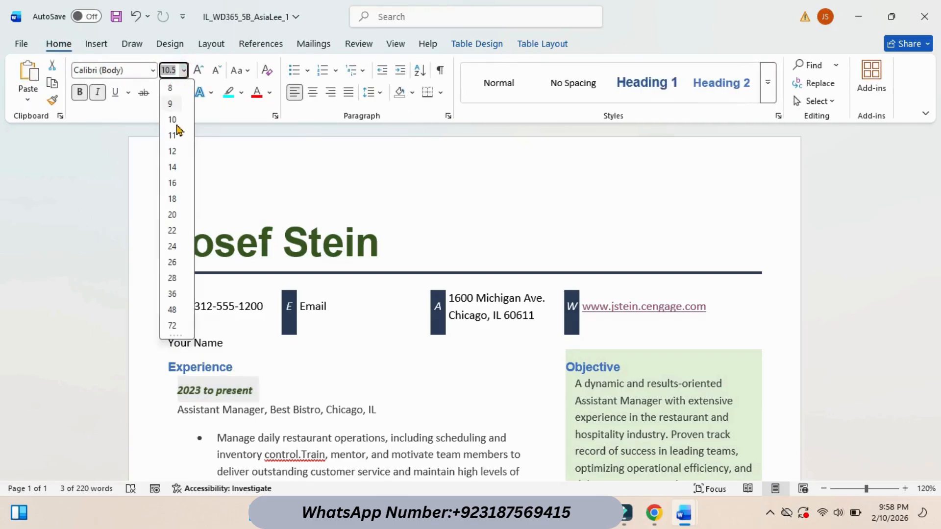
{"action": "left_click", "coordinate": [172, 138]}
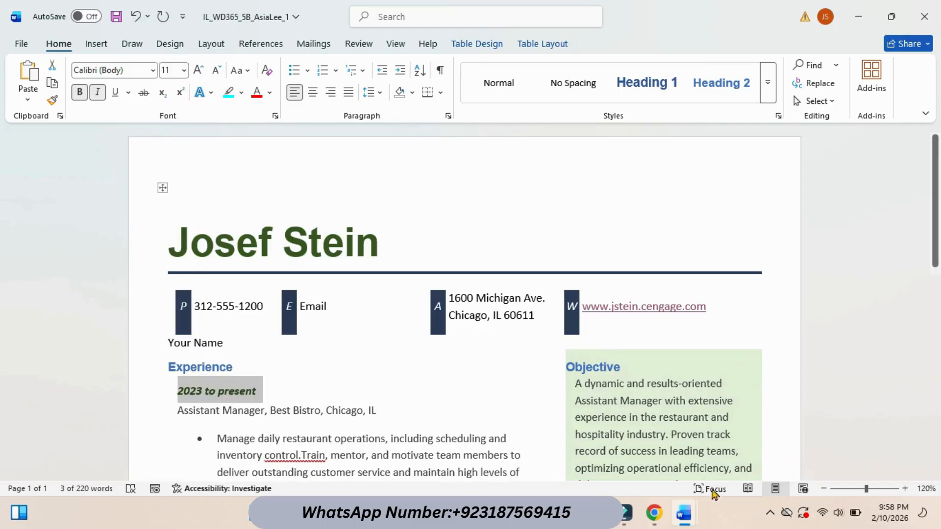
- Switch to the instructions and highlight step 5e about removing italic formatting from the Duration style in turquoise
{"action": "mouse_move", "coordinate": [685, 523]}
{"action": "left_click", "coordinate": [617, 438]}
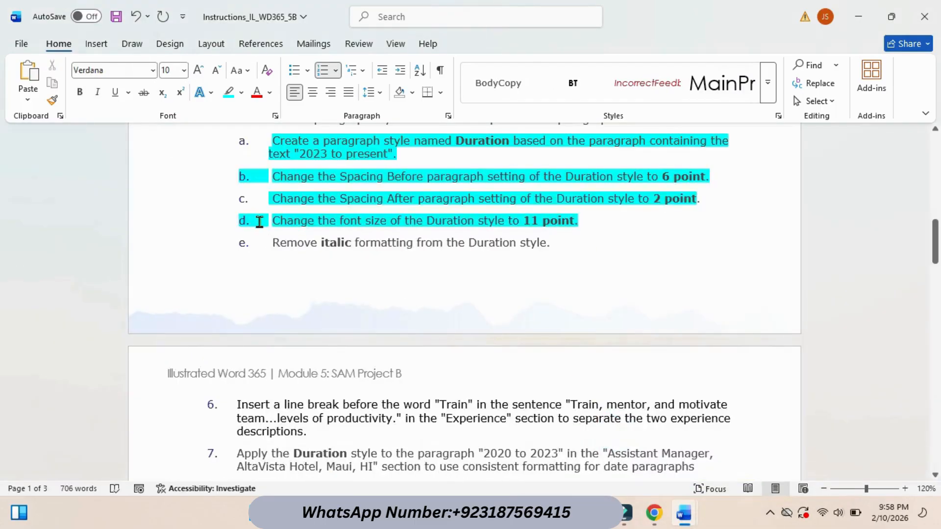
{"action": "left_click_drag", "start_coordinate": [272, 242], "coordinate": [582, 250]}
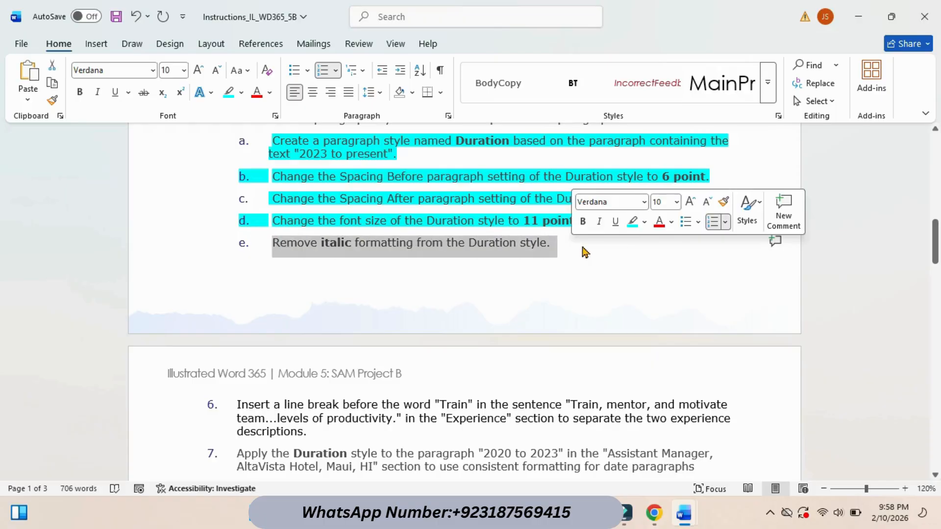
{"action": "left_click", "coordinate": [633, 224]}
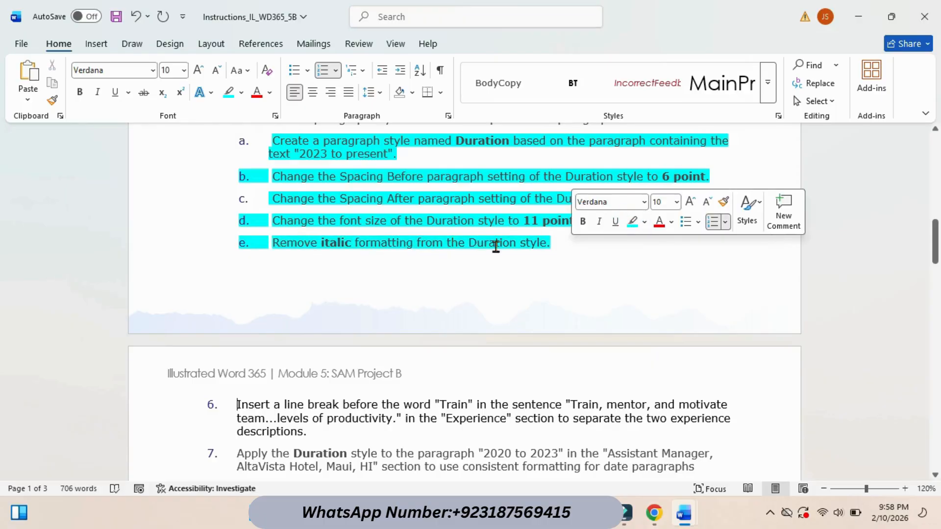
- Look through the resume document's sections and return to the start of the instructions
{"action": "mouse_move", "coordinate": [686, 515]}
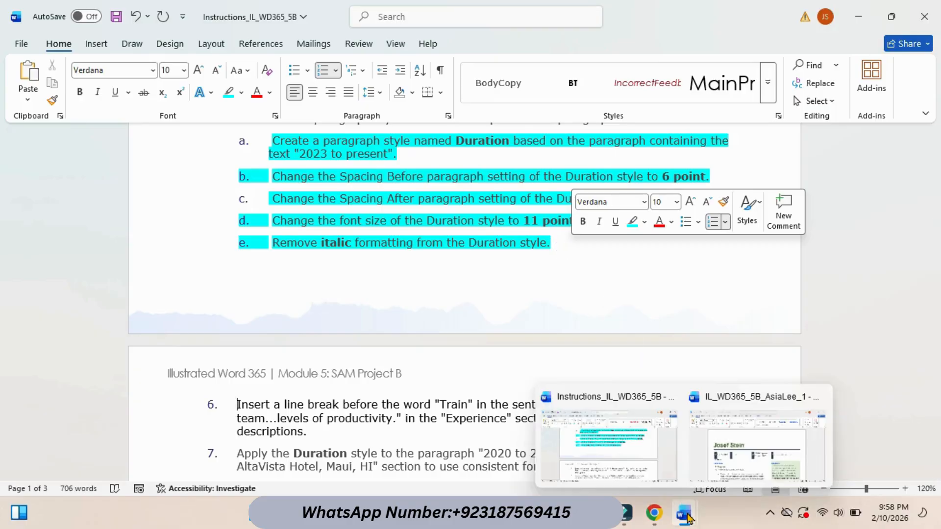
{"action": "left_click", "coordinate": [715, 438]}
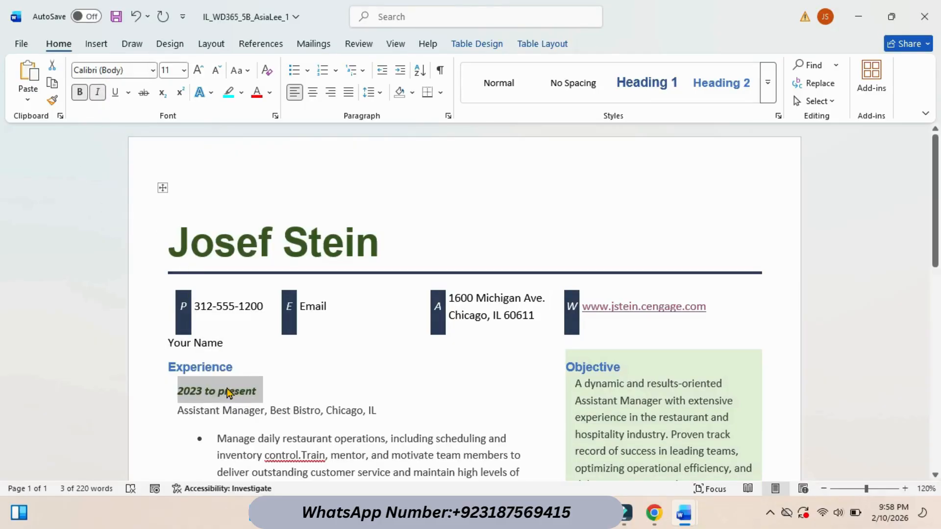
{"action": "scroll", "coordinate": [589, 333], "scroll_direction": "down", "scroll_amount": 15}
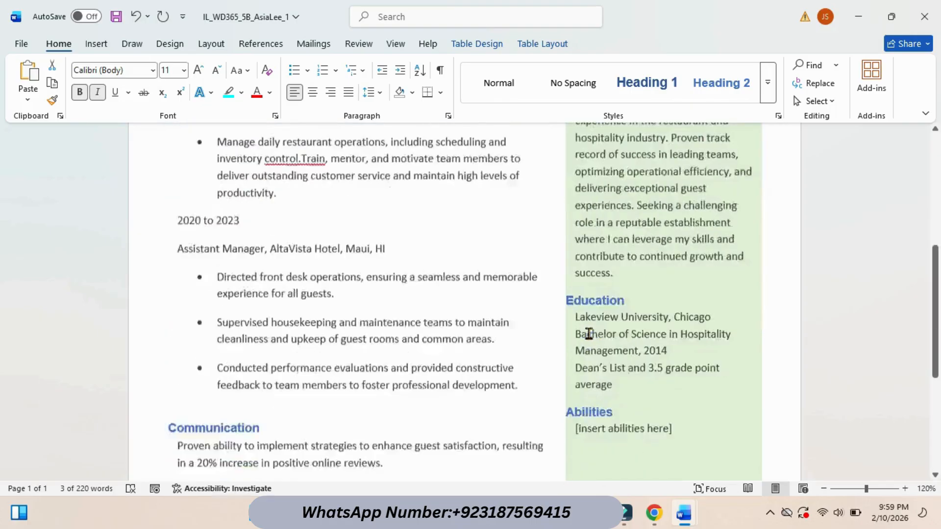
{"action": "scroll", "coordinate": [589, 334], "scroll_direction": "up", "scroll_amount": 15}
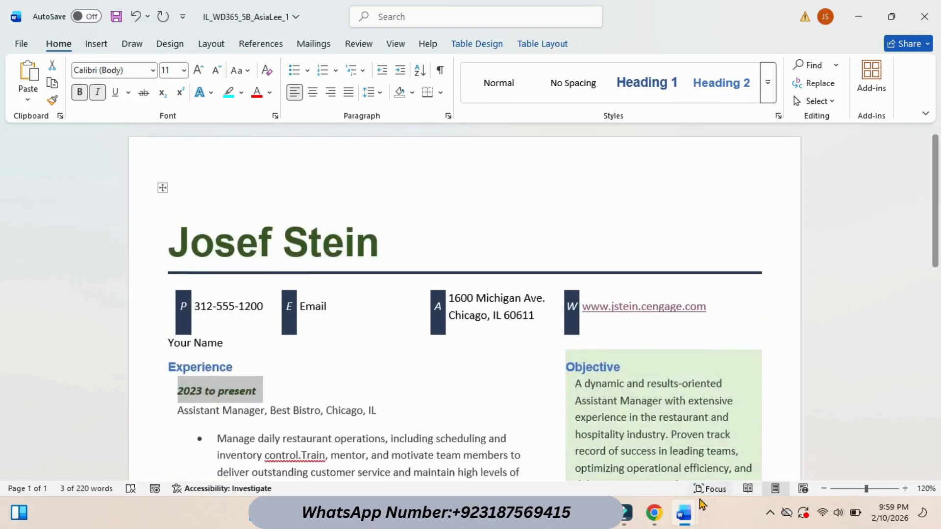
{"action": "mouse_move", "coordinate": [684, 512]}
{"action": "left_click", "coordinate": [638, 458]}
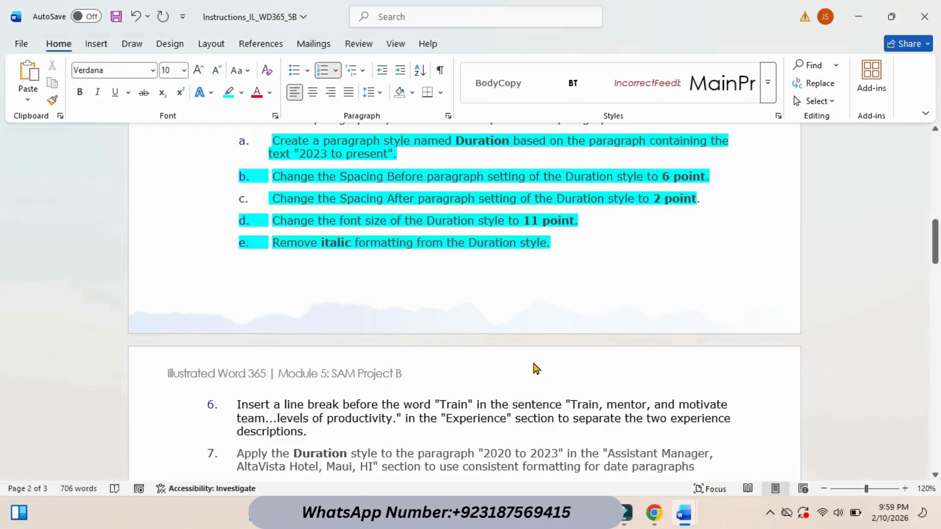
{"action": "scroll", "coordinate": [536, 369], "scroll_direction": "up", "scroll_amount": 10}
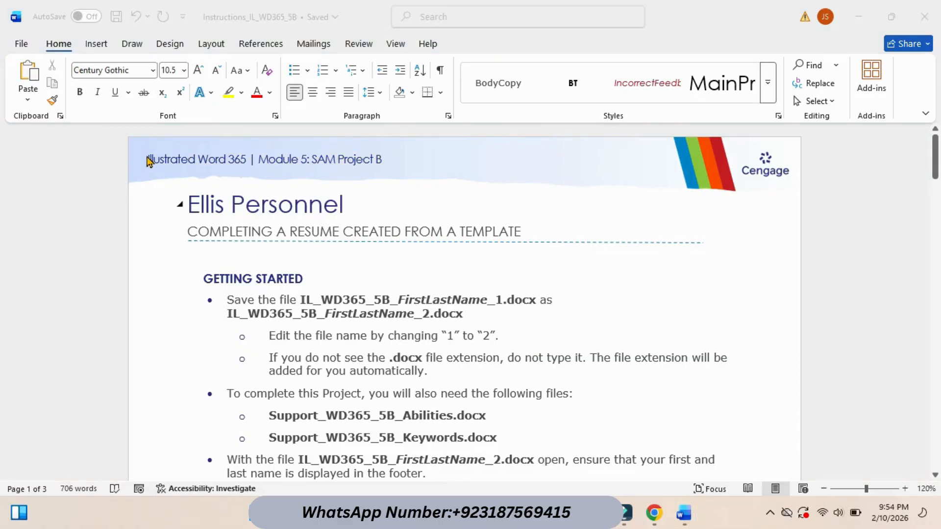
- Highlight the header title "Illustrated Word 365 | Module 5: SAM Project B" in yellow and skim the instructions through the Final Figure
{"action": "left_click", "coordinate": [147, 160]}
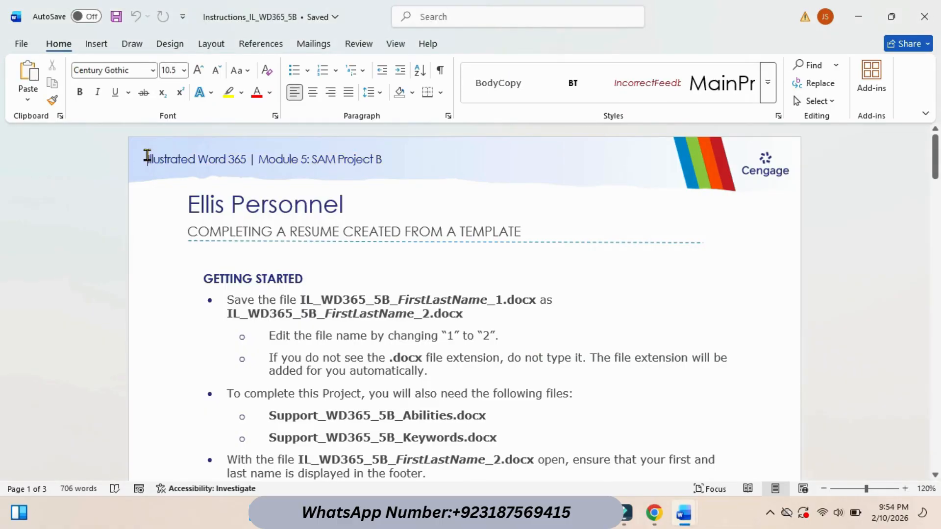
{"action": "left_click_drag", "start_coordinate": [147, 158], "coordinate": [395, 166]}
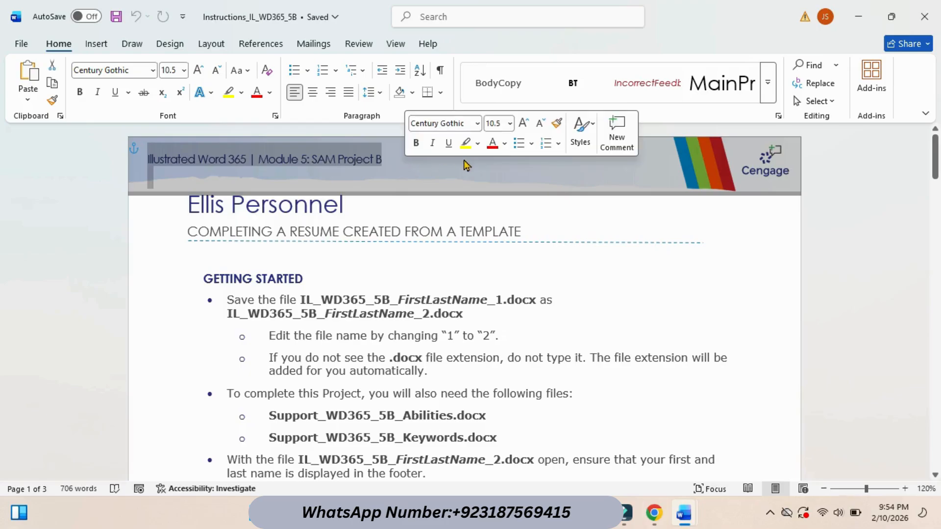
{"action": "left_click", "coordinate": [465, 146]}
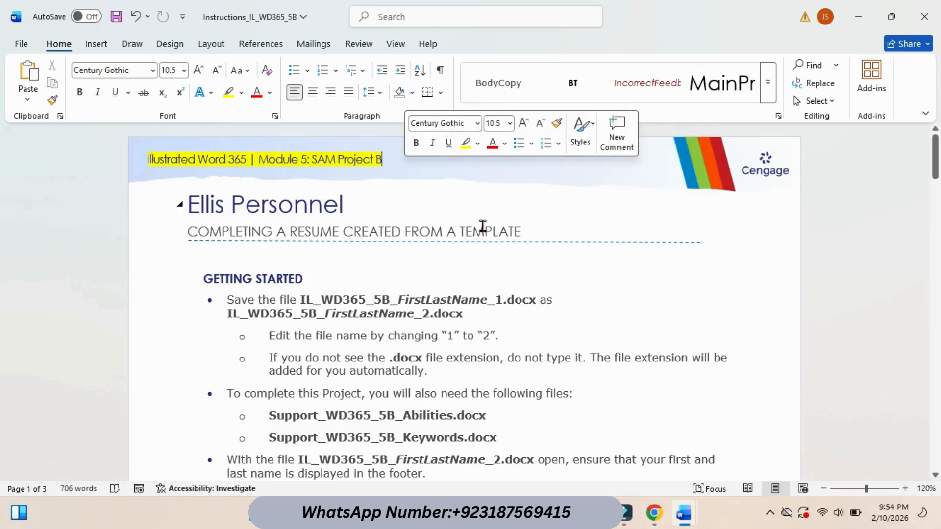
{"action": "scroll", "coordinate": [484, 248], "scroll_direction": "down", "scroll_amount": 20}
{"action": "scroll", "coordinate": [484, 248], "scroll_direction": "down", "scroll_amount": 2}
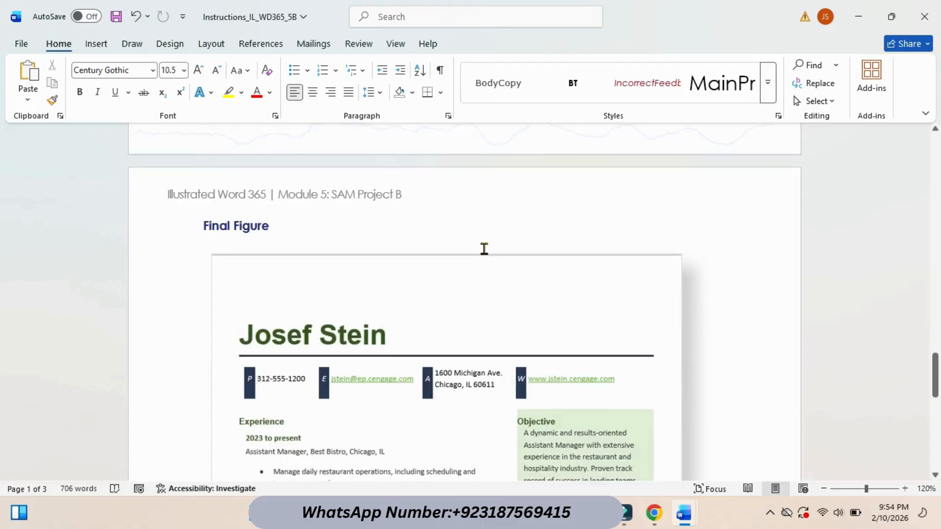
{"action": "scroll", "coordinate": [484, 249], "scroll_direction": "up", "scroll_amount": 20}
{"action": "scroll", "coordinate": [483, 249], "scroll_direction": "up", "scroll_amount": 7}
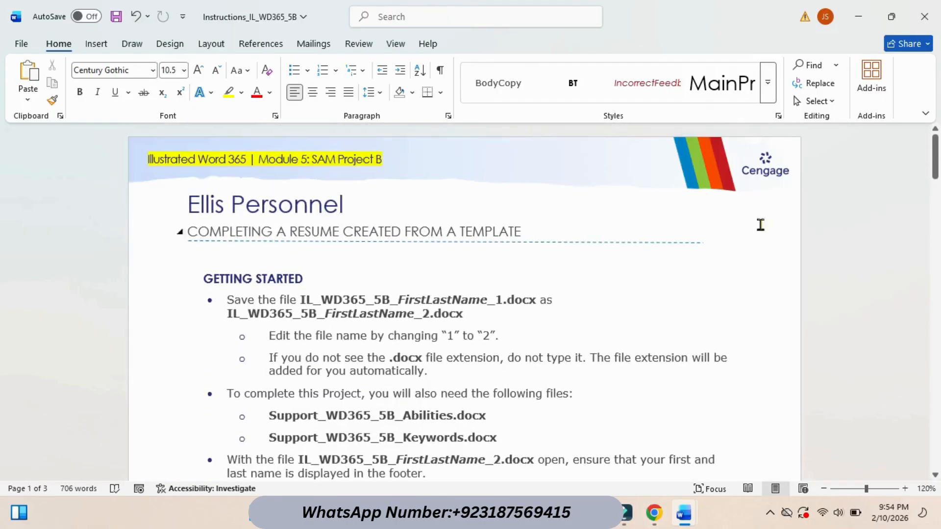
- Highlight the step 1 sentence about changing the top and bottom margins to 0.5" in turquoise
{"action": "left_click_drag", "start_coordinate": [935, 147], "coordinate": [936, 211]}
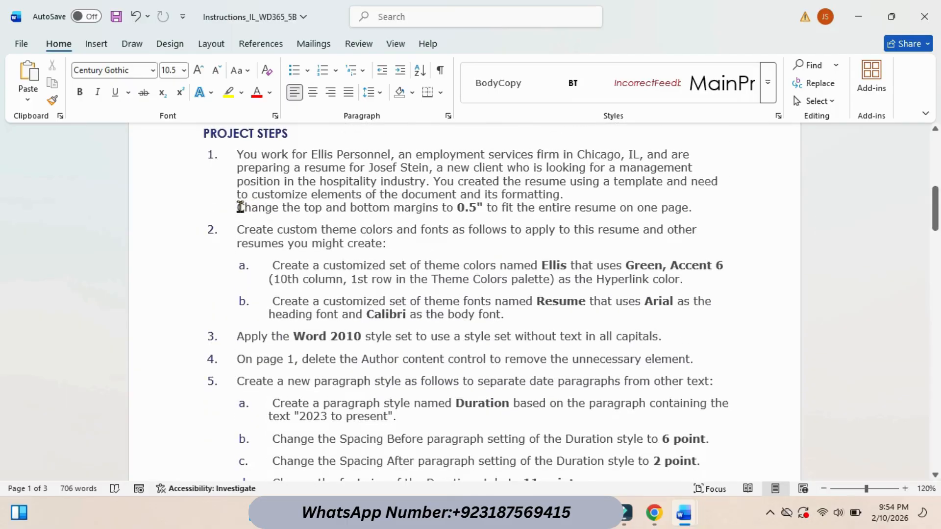
{"action": "left_click_drag", "start_coordinate": [239, 207], "coordinate": [706, 208]}
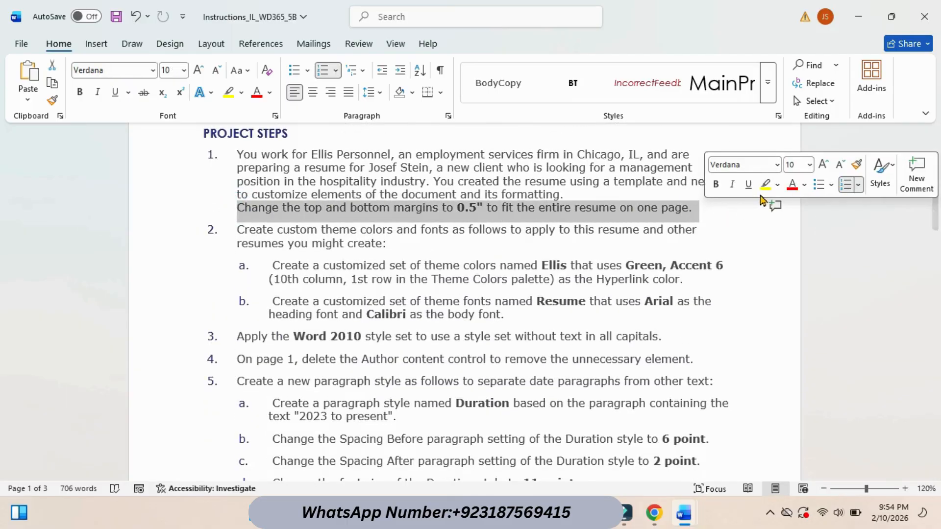
{"action": "left_click", "coordinate": [777, 185]}
{"action": "left_click", "coordinate": [809, 235]}
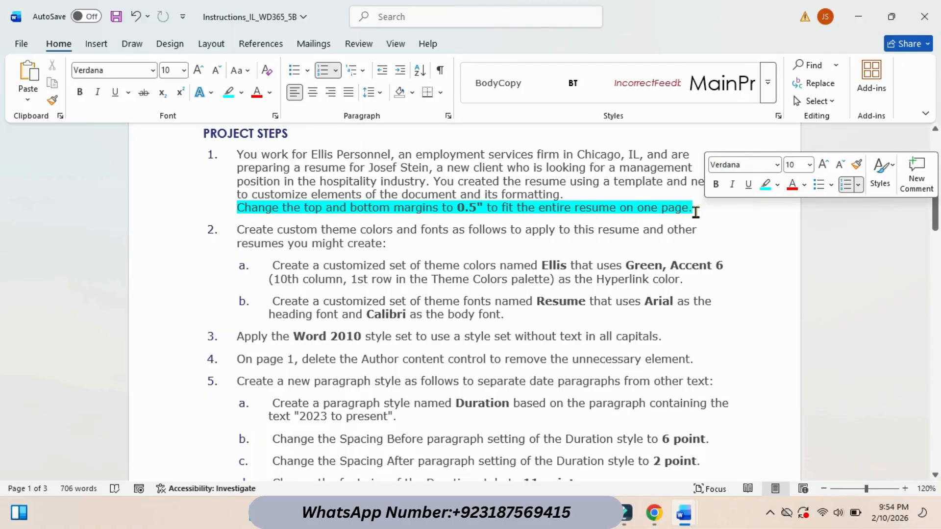
- Switch to the resume document and set custom top and bottom page margins of 0.5" for the whole document
{"action": "mouse_move", "coordinate": [684, 513]}
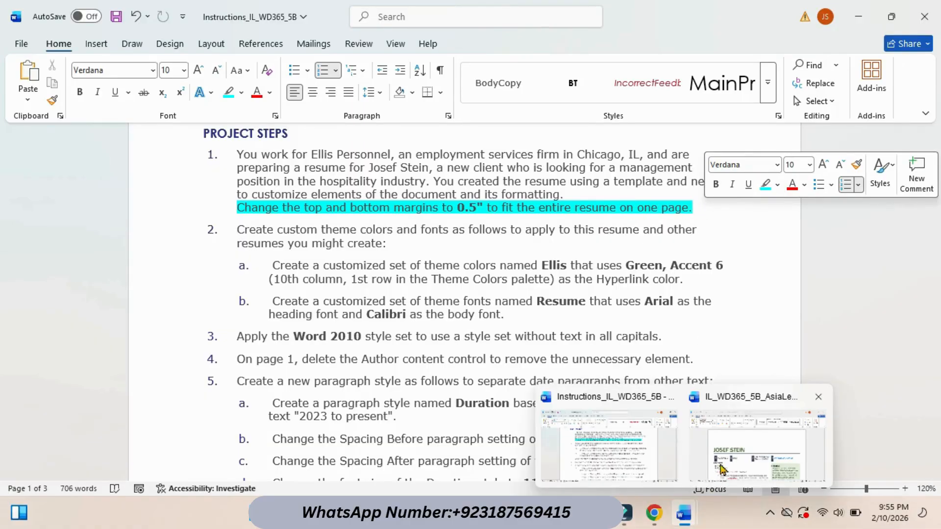
{"action": "left_click", "coordinate": [730, 451]}
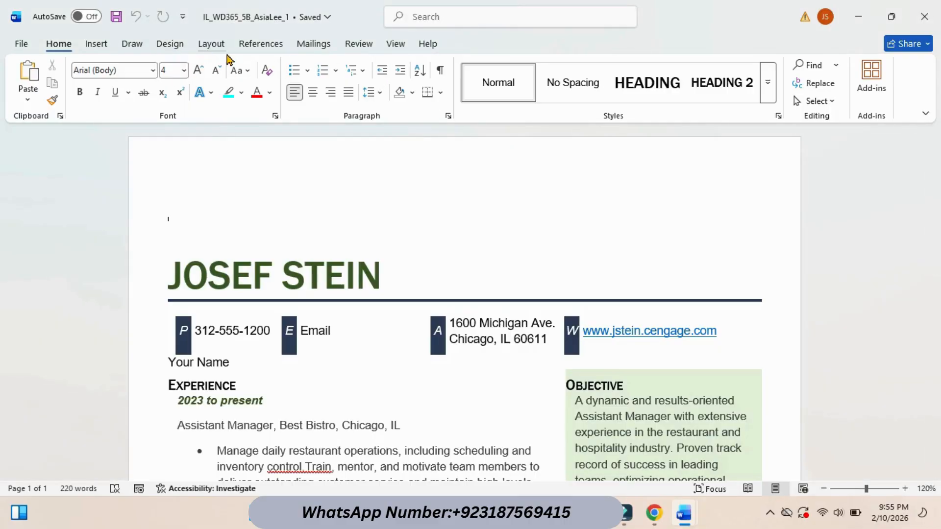
{"action": "left_click", "coordinate": [212, 44]}
{"action": "left_click", "coordinate": [29, 98]}
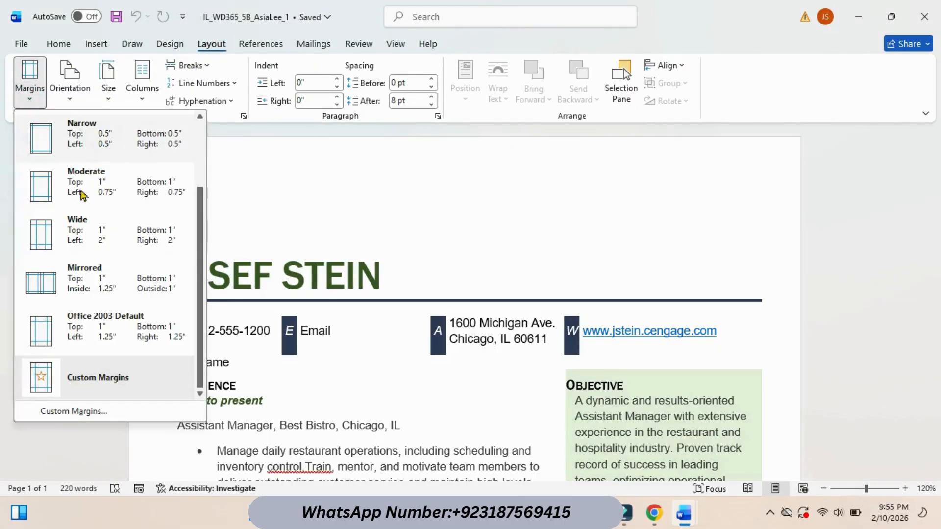
{"action": "left_click", "coordinate": [84, 412]}
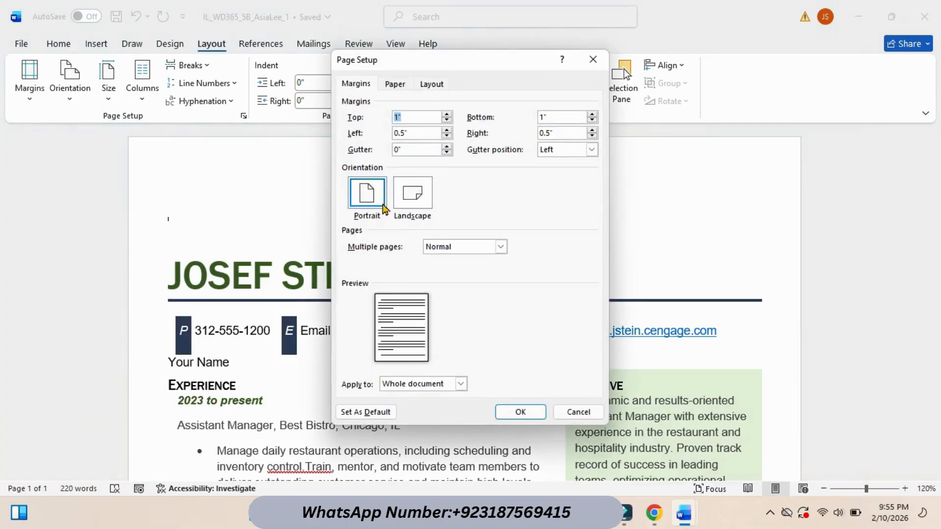
{"action": "left_click", "coordinate": [406, 118]}
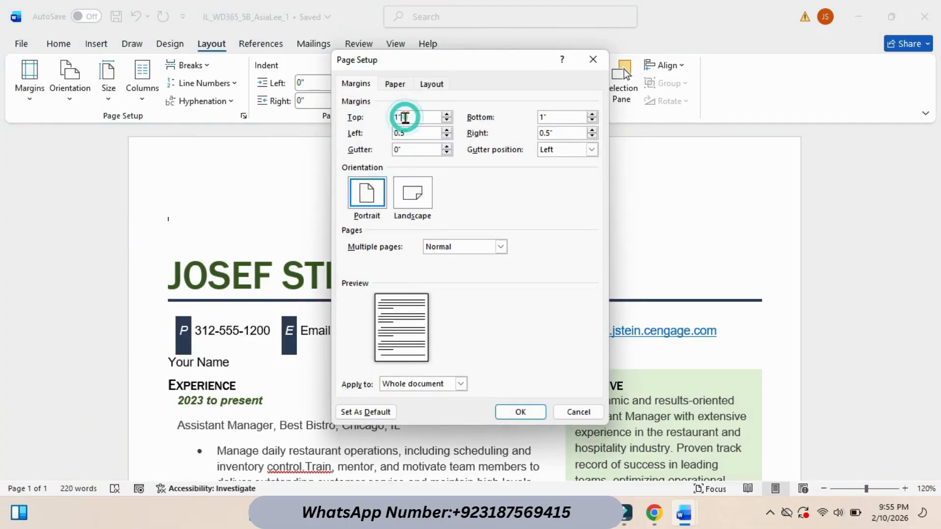
{"action": "key", "text": "BackSpace"}
{"action": "key", "text": "BackSpace"}
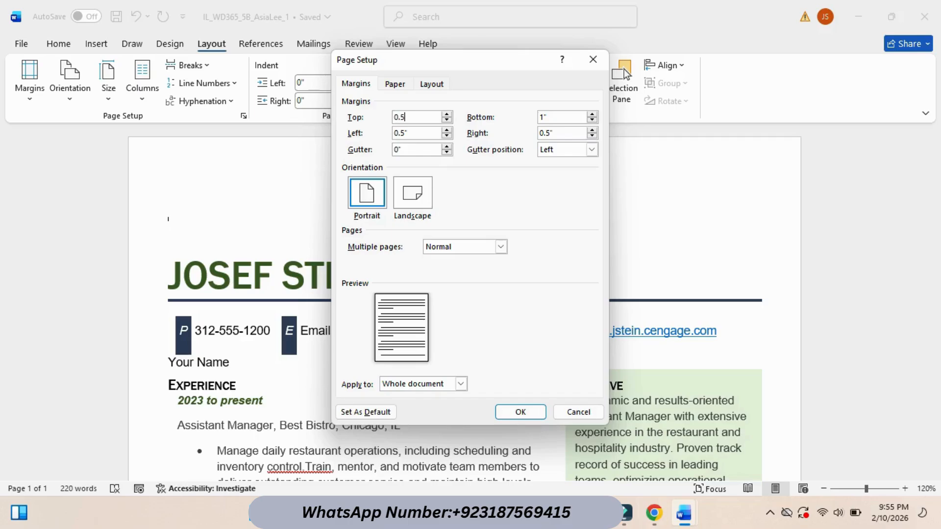
{"action": "type", "text": "0.5"}
{"action": "left_click", "coordinate": [554, 117]}
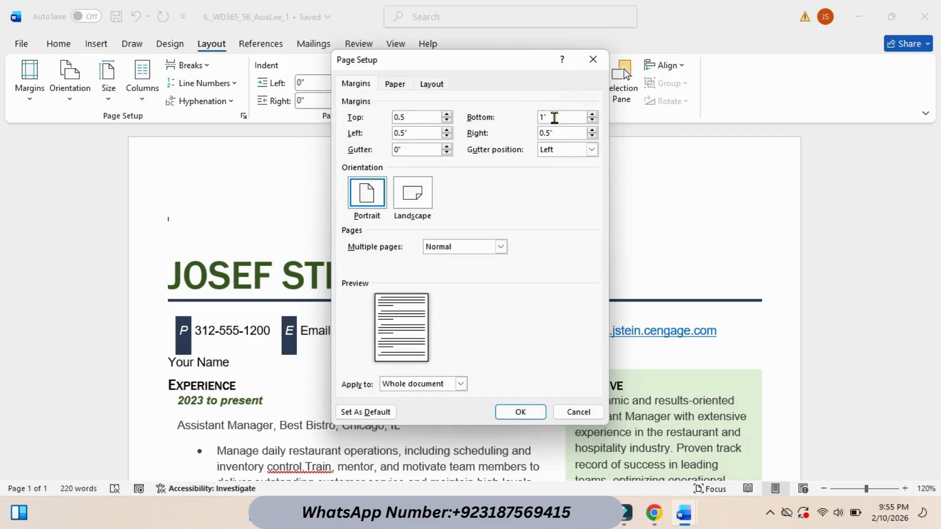
{"action": "key", "text": "BackSpace"}
{"action": "key", "text": "BackSpace"}
{"action": "type", "text": "0.5"}
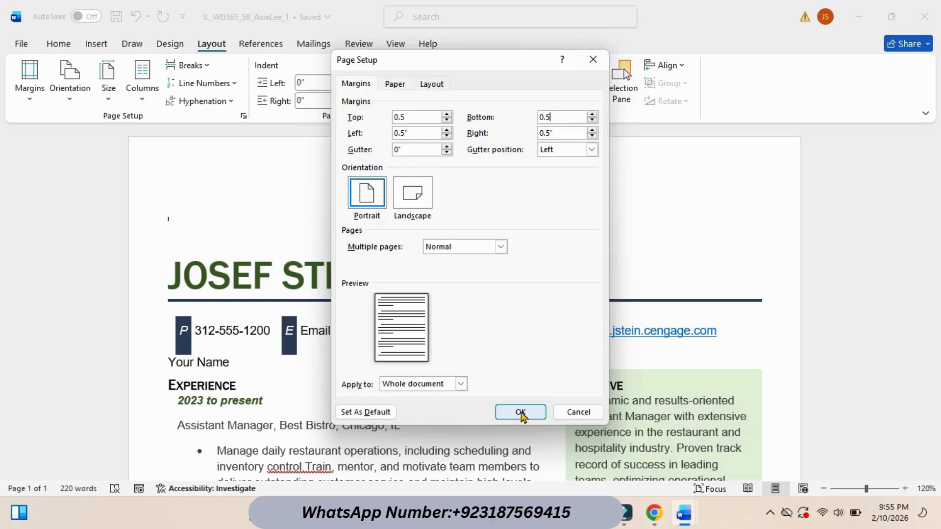
{"action": "left_click", "coordinate": [518, 412]}
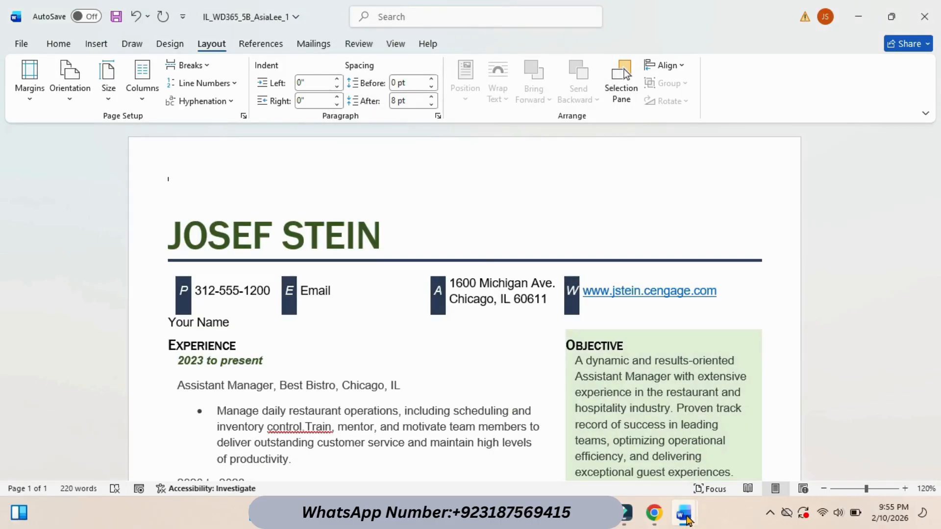
- Switch to the instructions and highlight step 2a about the custom Ellis theme colors in turquoise
{"action": "mouse_move", "coordinate": [684, 513]}
{"action": "left_click", "coordinate": [596, 431]}
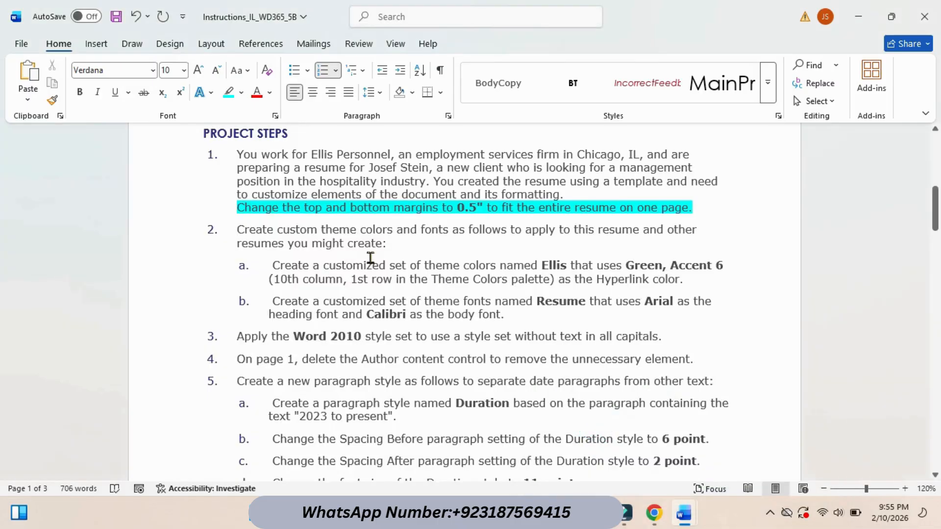
{"action": "left_click_drag", "start_coordinate": [271, 265], "coordinate": [705, 281]}
{"action": "left_click", "coordinate": [768, 264]}
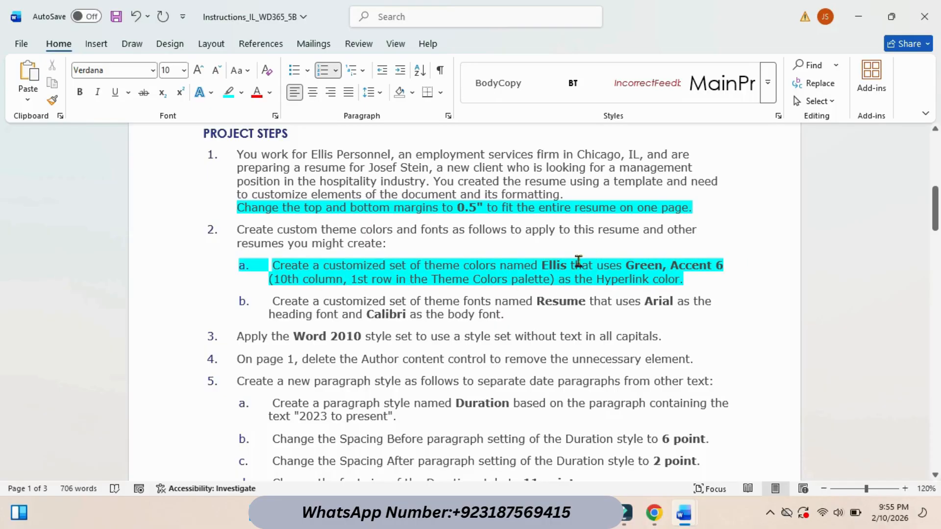
- Copy the theme color set name "Ellis" from step 2a and switch to the resume document
{"action": "left_click_drag", "start_coordinate": [540, 266], "coordinate": [565, 266]}
{"action": "right_click", "coordinate": [560, 266]}
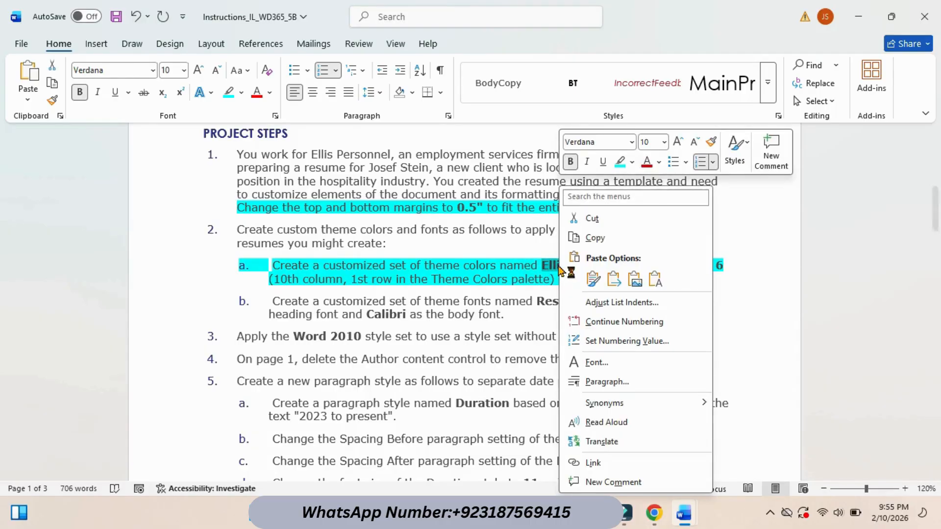
{"action": "left_click", "coordinate": [596, 239]}
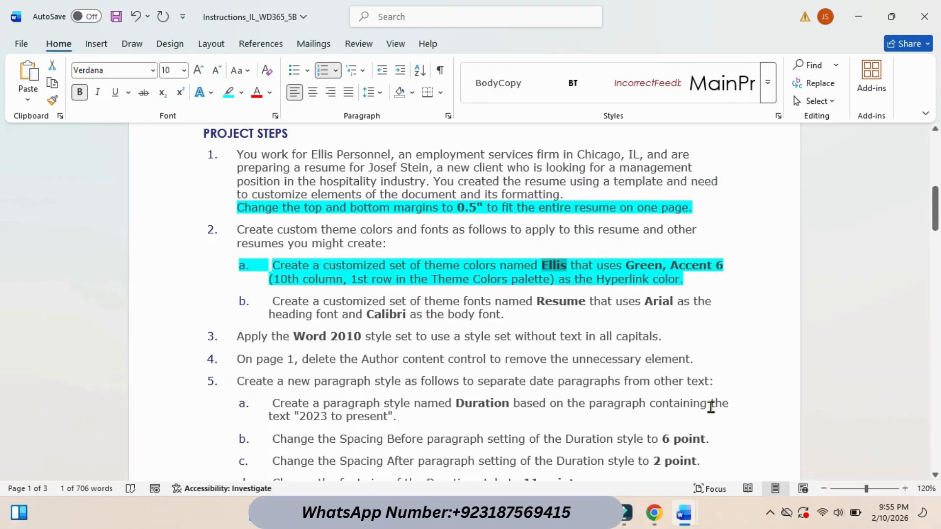
{"action": "mouse_move", "coordinate": [685, 513]}
{"action": "left_click", "coordinate": [764, 444]}
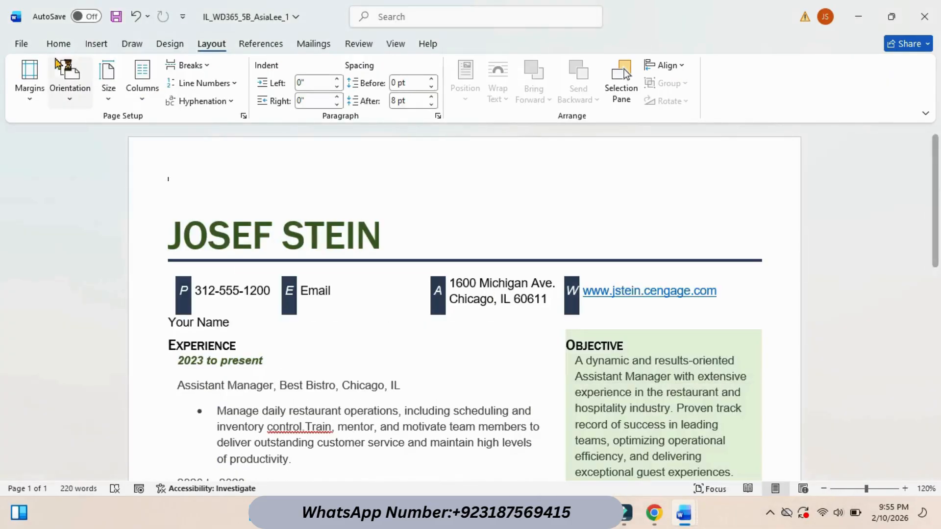
- Create a custom theme color set named Ellis, using the plum color in the last column, first row of the Theme Colors palette for Hyperlink
{"action": "left_click", "coordinate": [172, 44]}
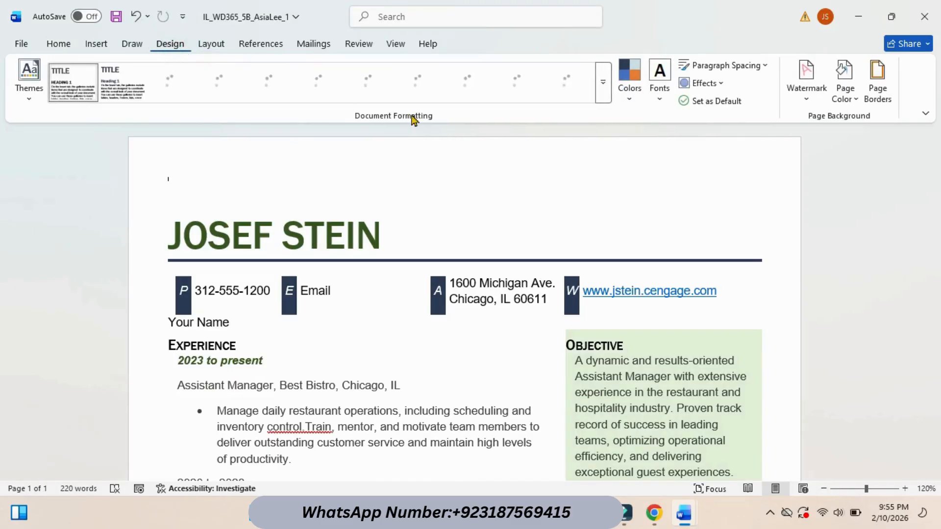
{"action": "left_click", "coordinate": [627, 94]}
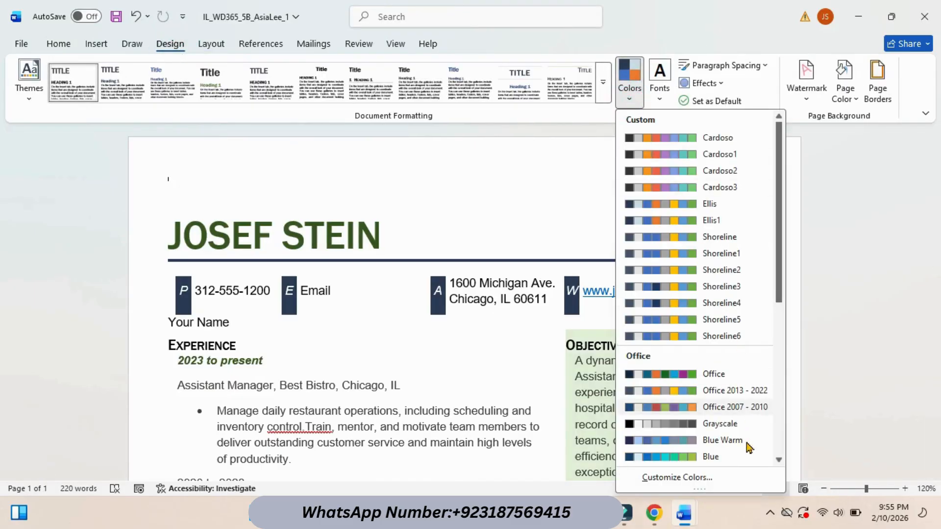
{"action": "left_click", "coordinate": [687, 477]}
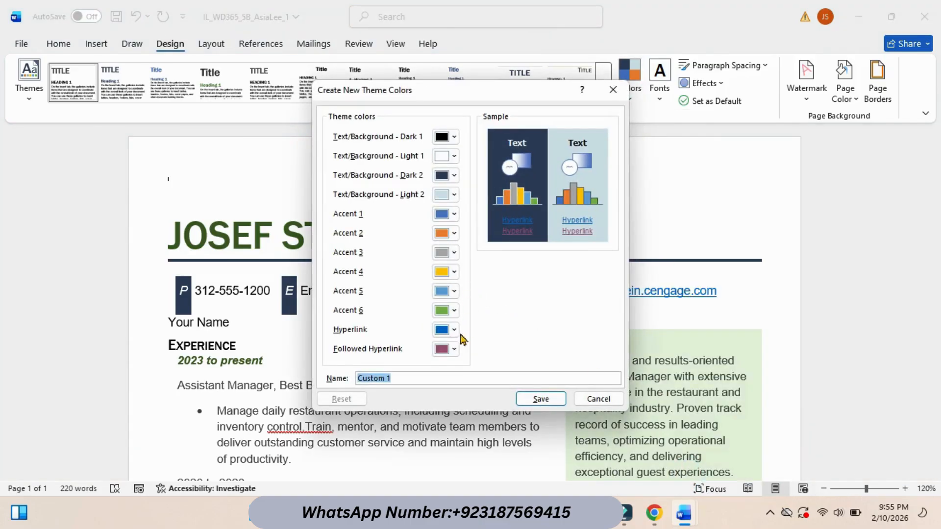
{"action": "left_click", "coordinate": [454, 333]}
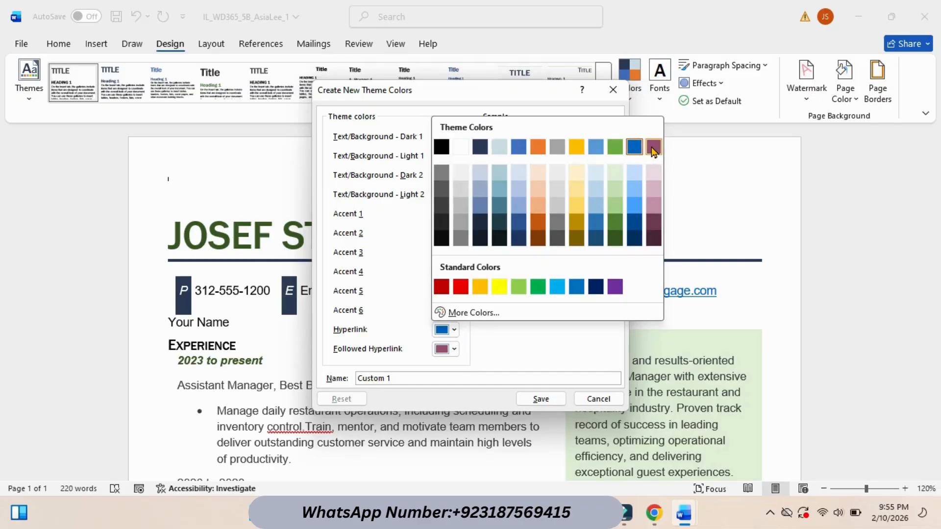
{"action": "left_click", "coordinate": [653, 147]}
{"action": "left_click_drag", "start_coordinate": [404, 378], "coordinate": [370, 378]}
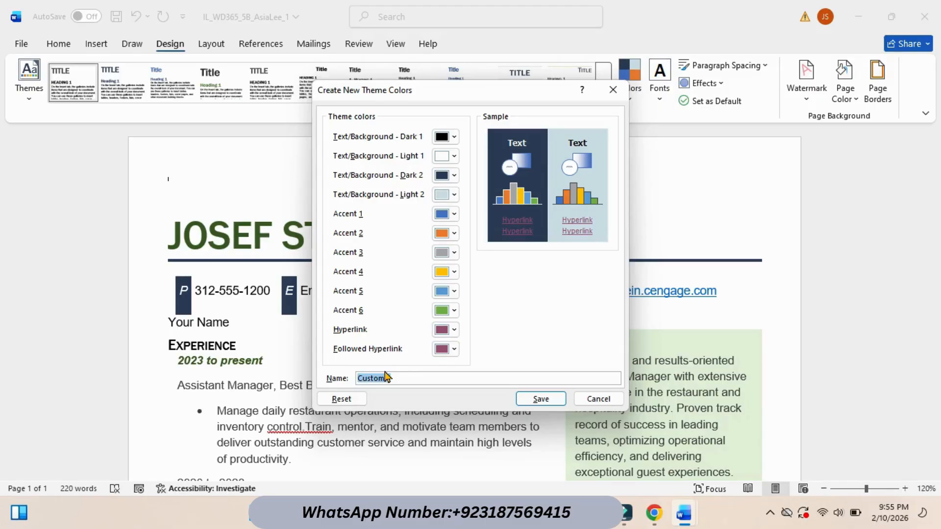
{"action": "type", "text": "Ellis"}
{"action": "left_click", "coordinate": [522, 400]}
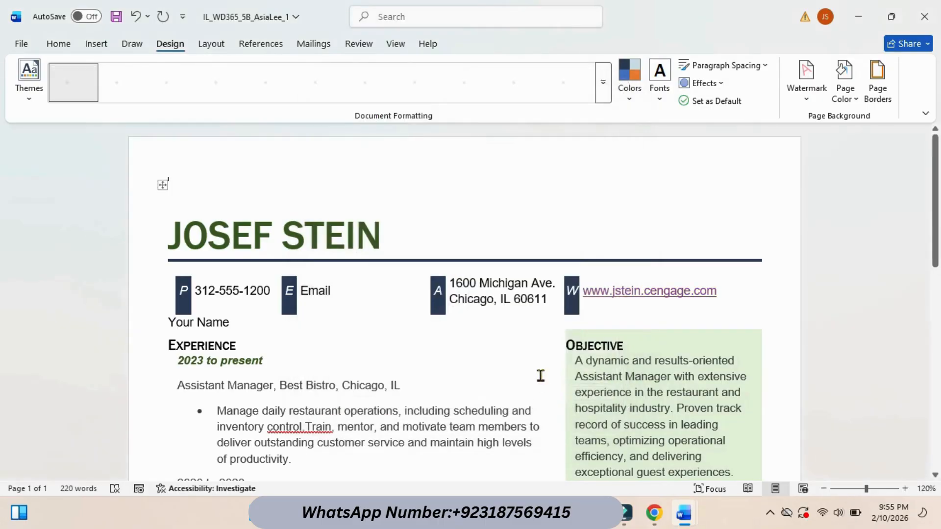
- Switch to the instructions and highlight the step 2b text about the custom Resume theme fonts in turquoise
{"action": "mouse_move", "coordinate": [689, 521]}
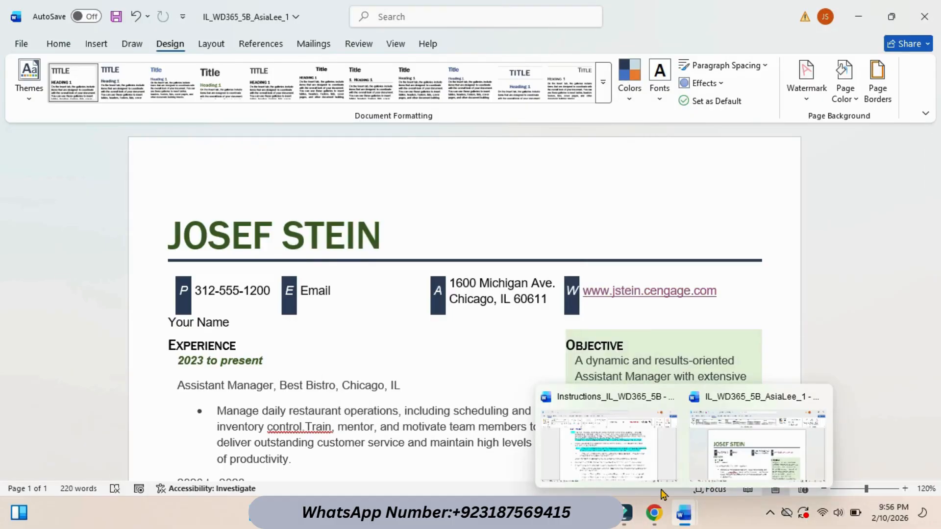
{"action": "left_click", "coordinate": [610, 440]}
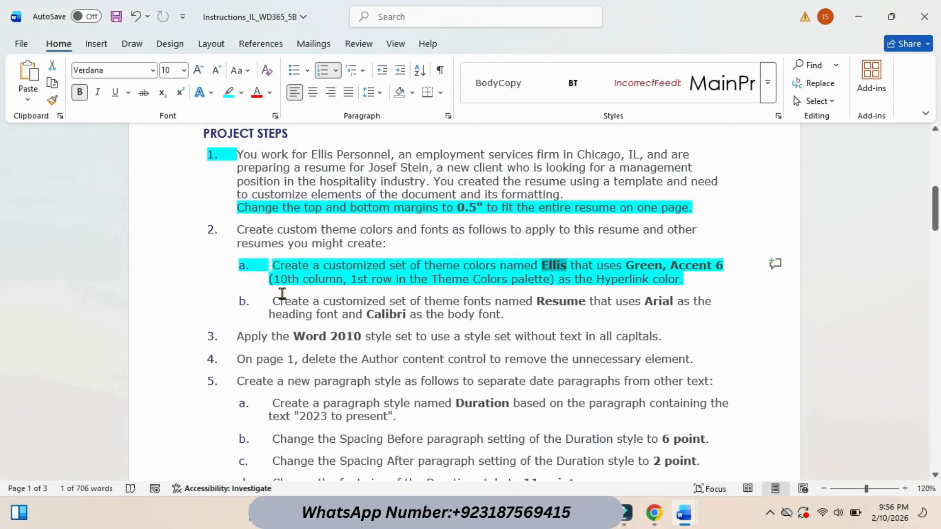
{"action": "left_click_drag", "start_coordinate": [276, 299], "coordinate": [500, 315]}
{"action": "left_click", "coordinate": [564, 293]}
{"action": "left_click", "coordinate": [564, 318]}
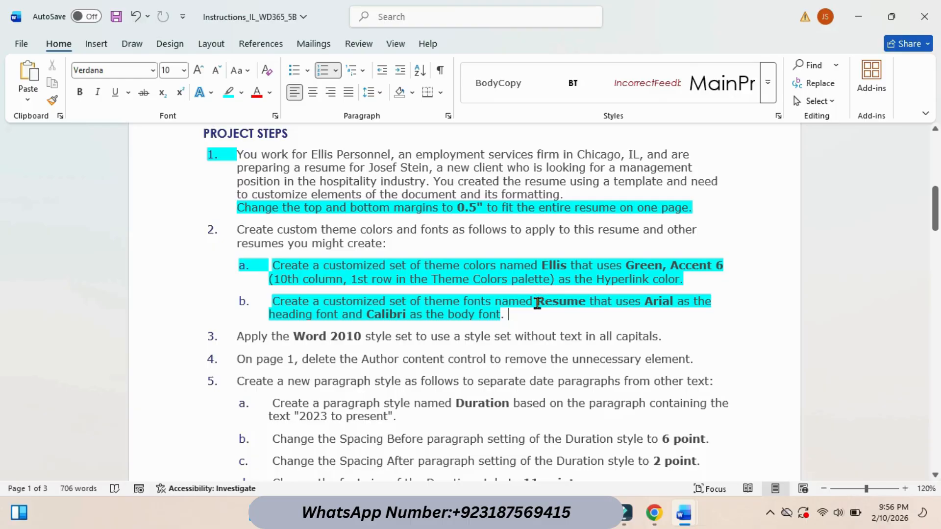
- Copy the theme font set name "Resume" from step 2b and return to the resume document
{"action": "left_click_drag", "start_coordinate": [537, 303], "coordinate": [585, 305]}
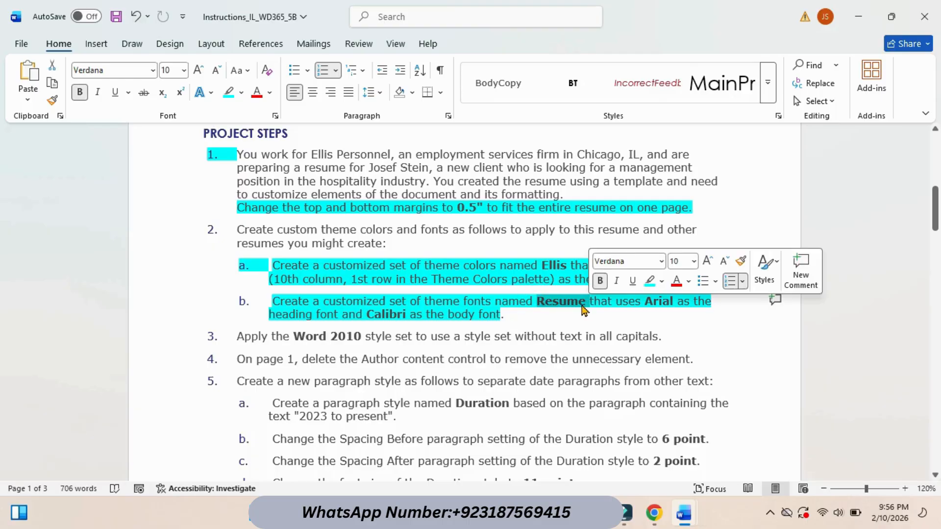
{"action": "right_click", "coordinate": [589, 305]}
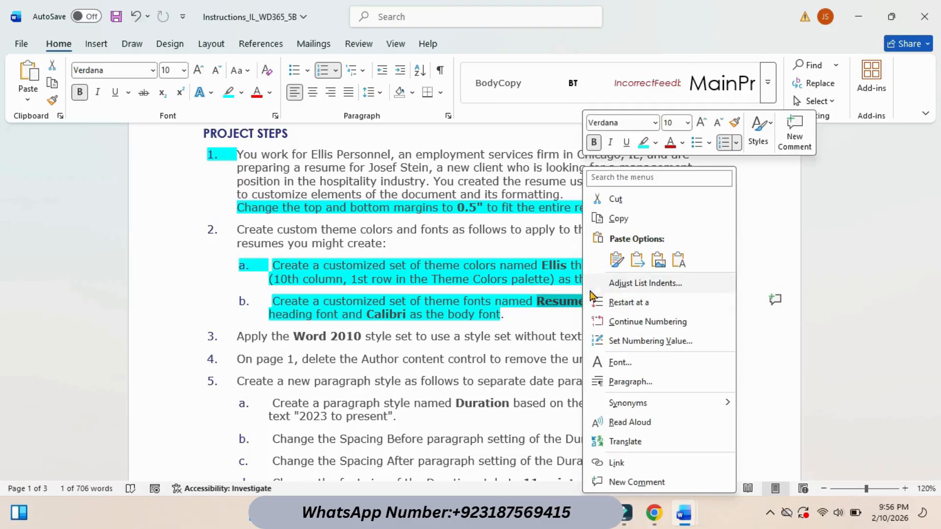
{"action": "left_click", "coordinate": [625, 227]}
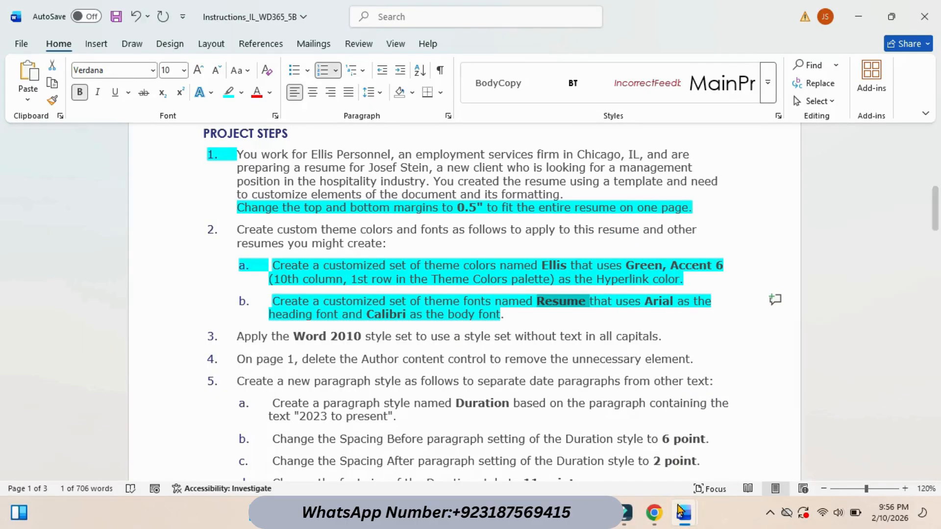
{"action": "mouse_move", "coordinate": [683, 512]}
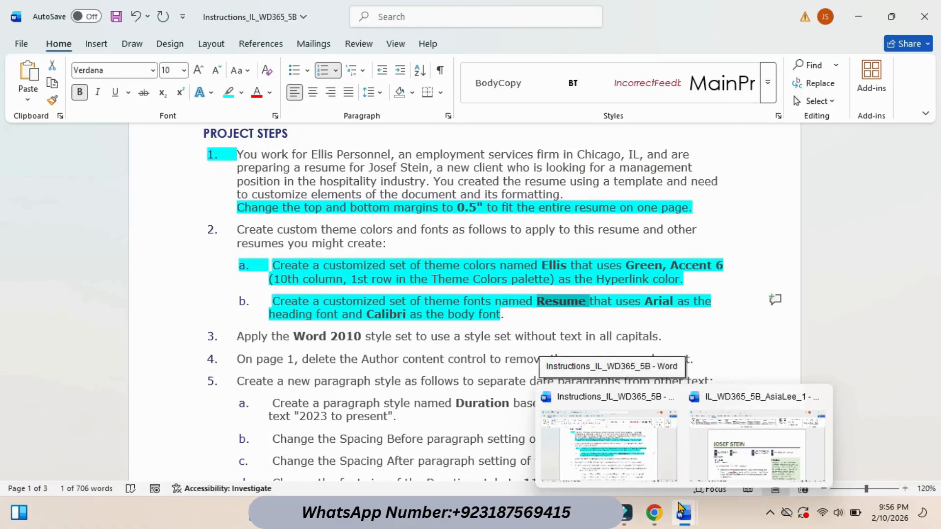
{"action": "left_click", "coordinate": [758, 446]}
- Start a new custom theme font set and choose Arial as its heading font
{"action": "left_click", "coordinate": [660, 95]}
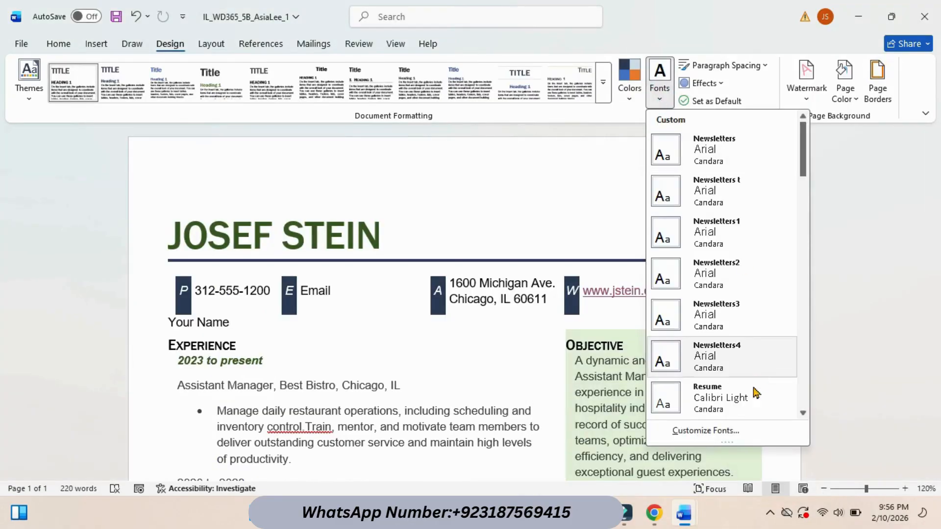
{"action": "left_click", "coordinate": [707, 430]}
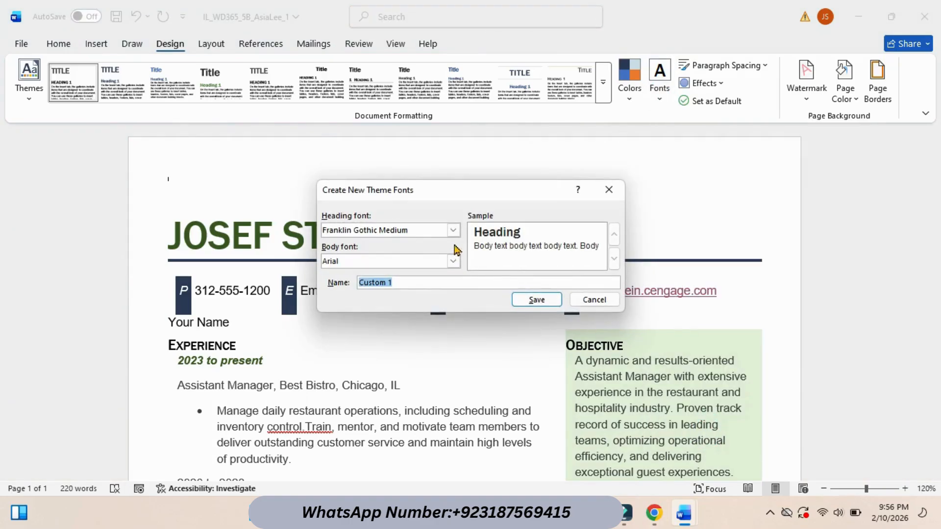
{"action": "left_click", "coordinate": [453, 230]}
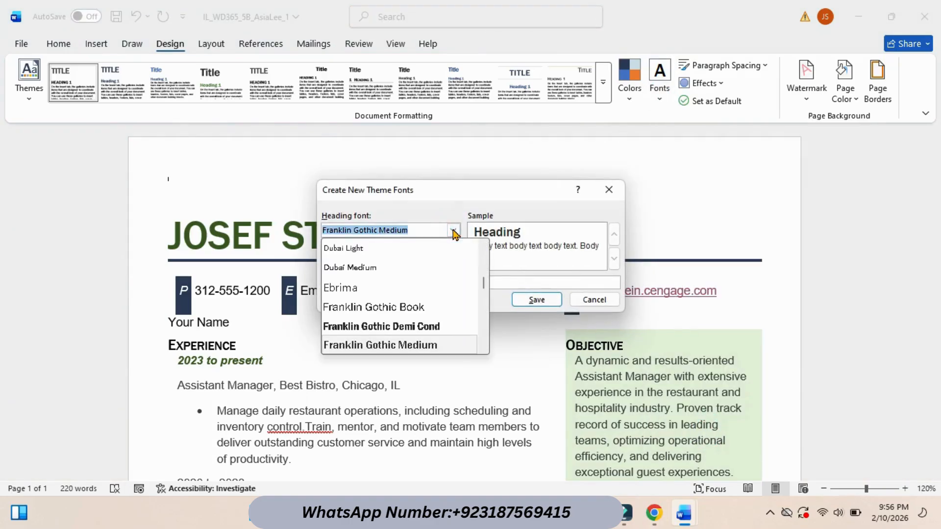
{"action": "left_click", "coordinate": [482, 278]}
{"action": "left_click_drag", "start_coordinate": [484, 278], "coordinate": [483, 252]}
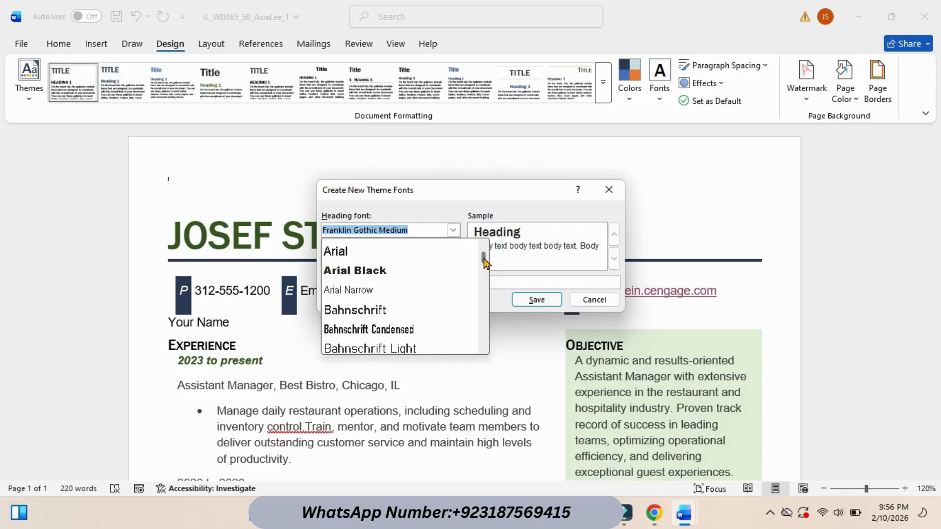
{"action": "left_click", "coordinate": [358, 252]}
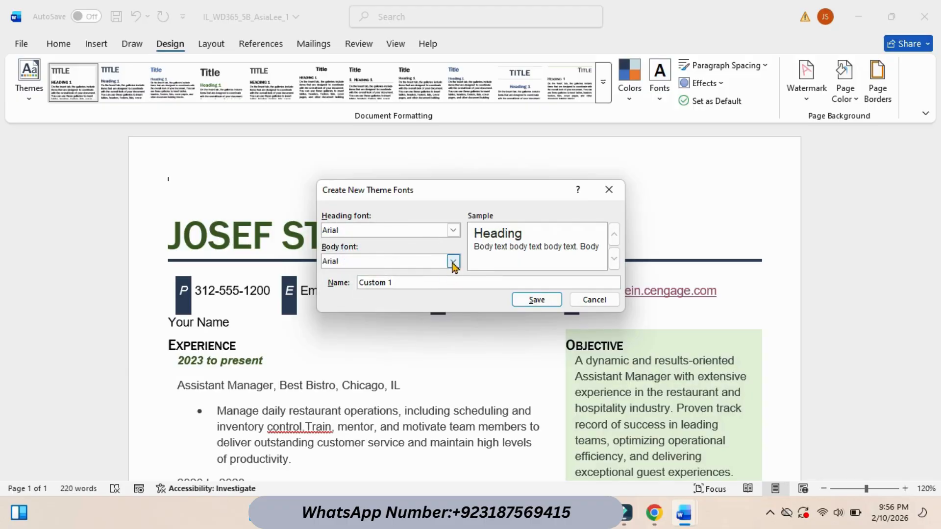
- Choose Calibri as the body font and save the custom theme font set under the name Resume
{"action": "left_click", "coordinate": [453, 262]}
{"action": "left_click_drag", "start_coordinate": [485, 293], "coordinate": [486, 303]}
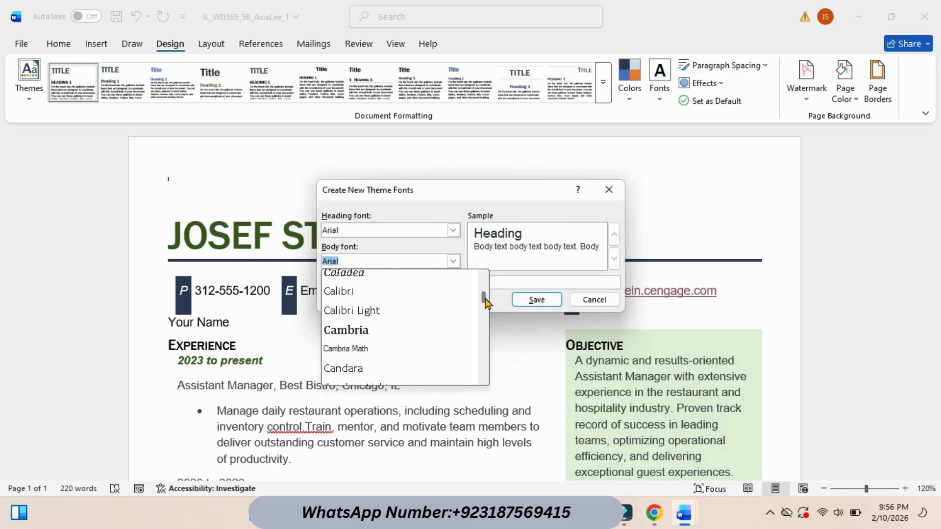
{"action": "left_click", "coordinate": [356, 293]}
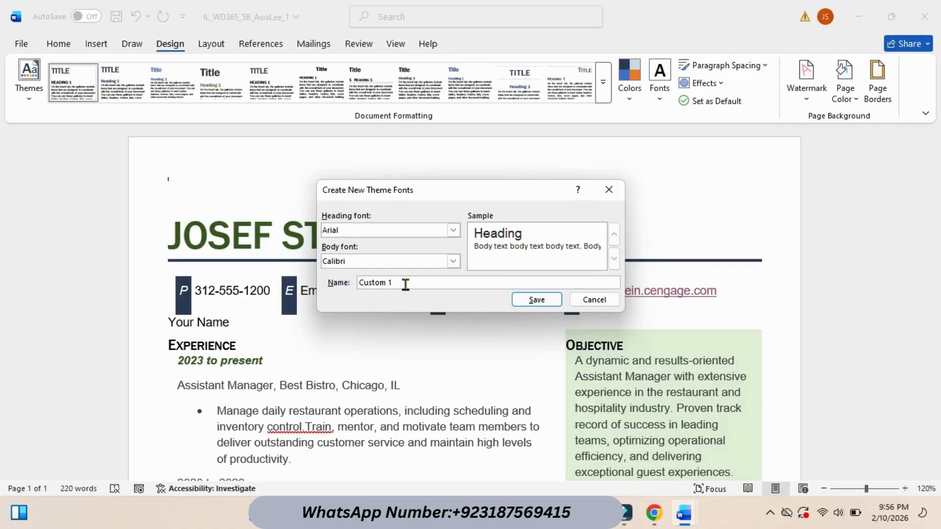
{"action": "left_click_drag", "start_coordinate": [406, 283], "coordinate": [358, 283]}
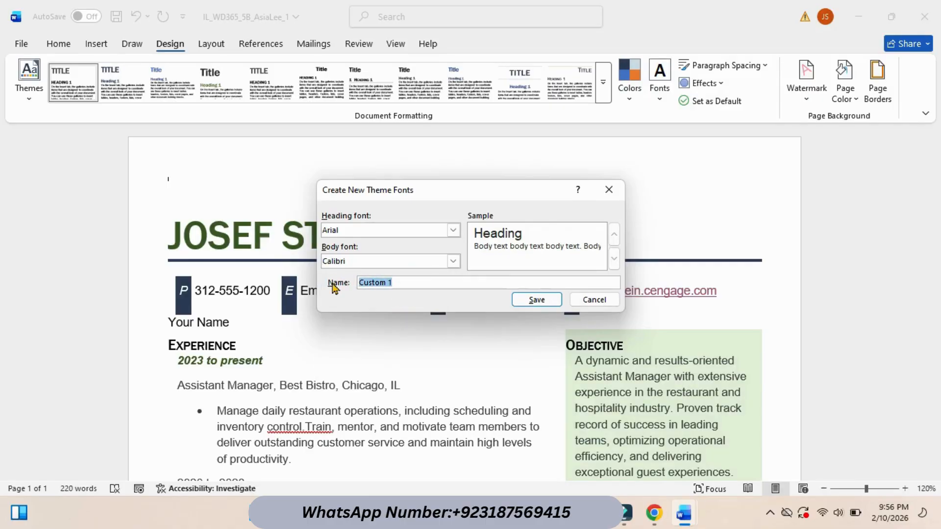
{"action": "type", "text": "Business"}
{"action": "left_click", "coordinate": [536, 300]}
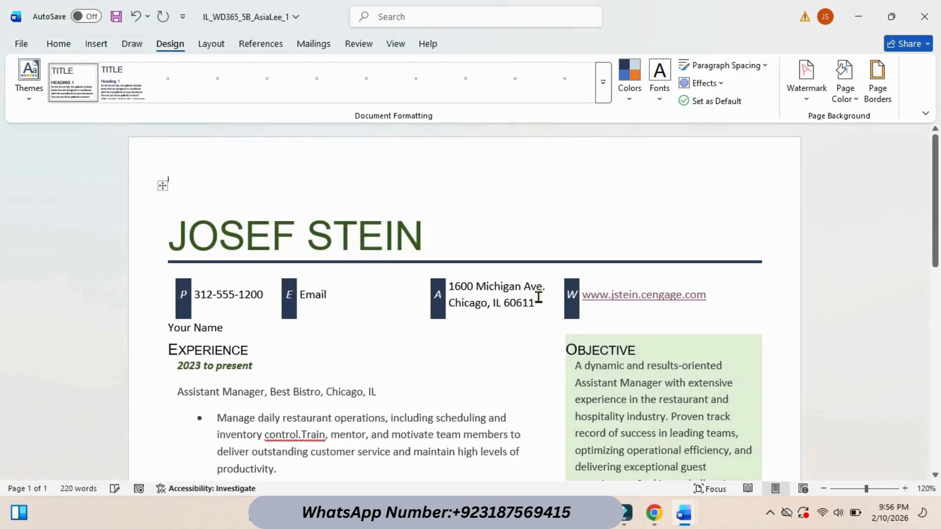
- Switch to the instructions and highlight step 3 about applying the Word 2010 style set in turquoise
{"action": "mouse_move", "coordinate": [641, 479]}
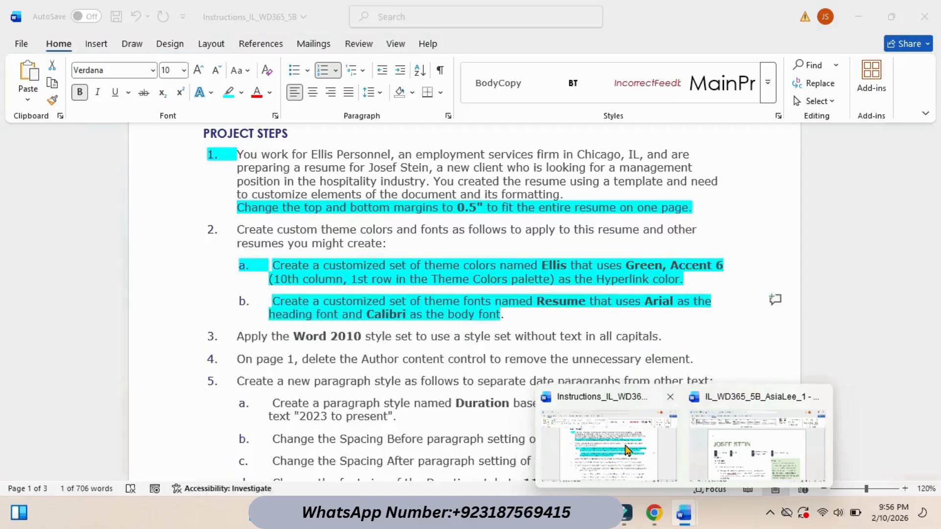
{"action": "left_click", "coordinate": [628, 450]}
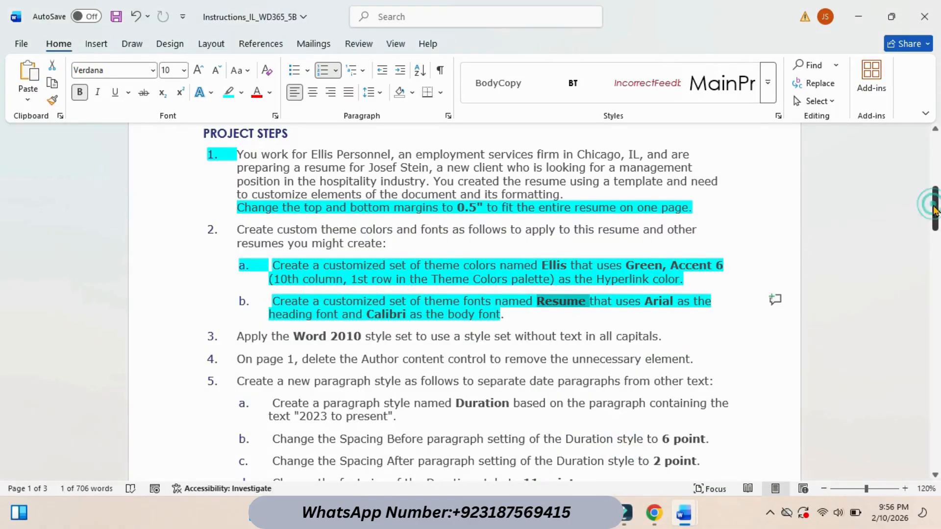
{"action": "left_click_drag", "start_coordinate": [934, 211], "coordinate": [934, 221]}
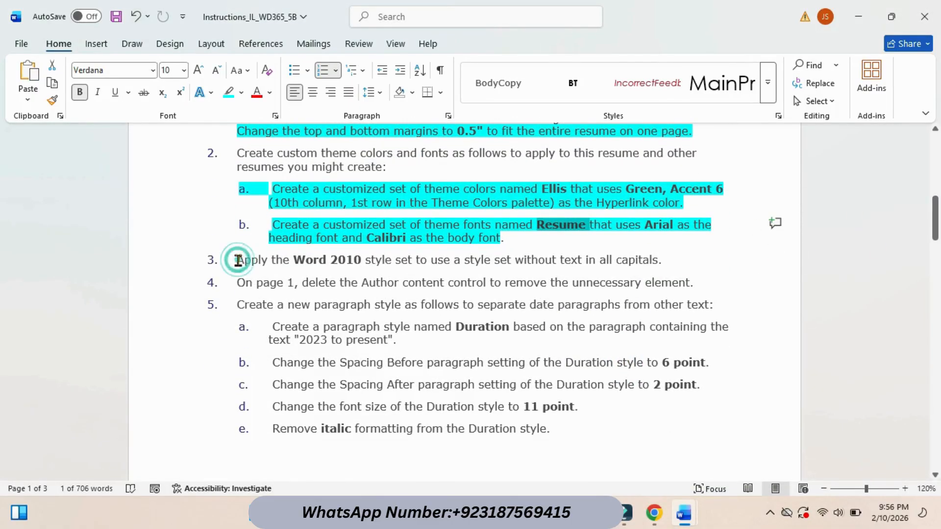
{"action": "left_click_drag", "start_coordinate": [237, 260], "coordinate": [687, 267]}
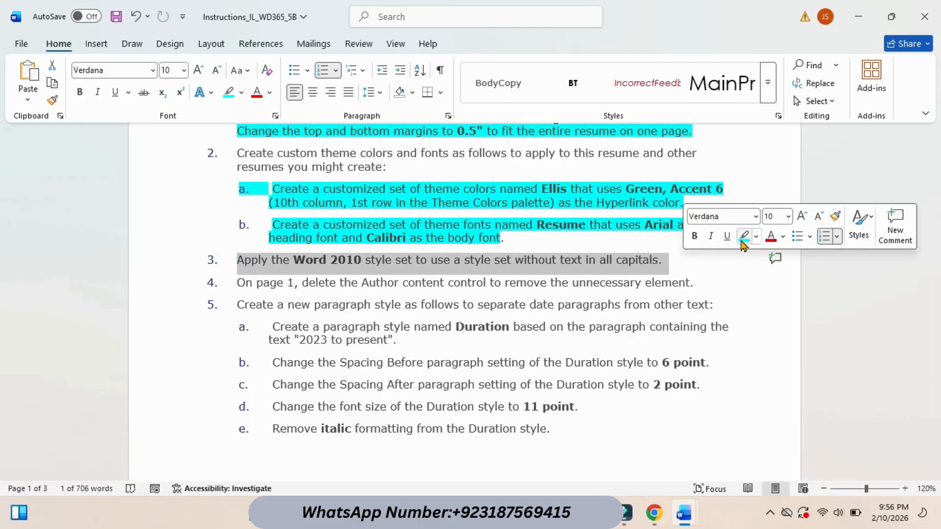
{"action": "left_click", "coordinate": [744, 237]}
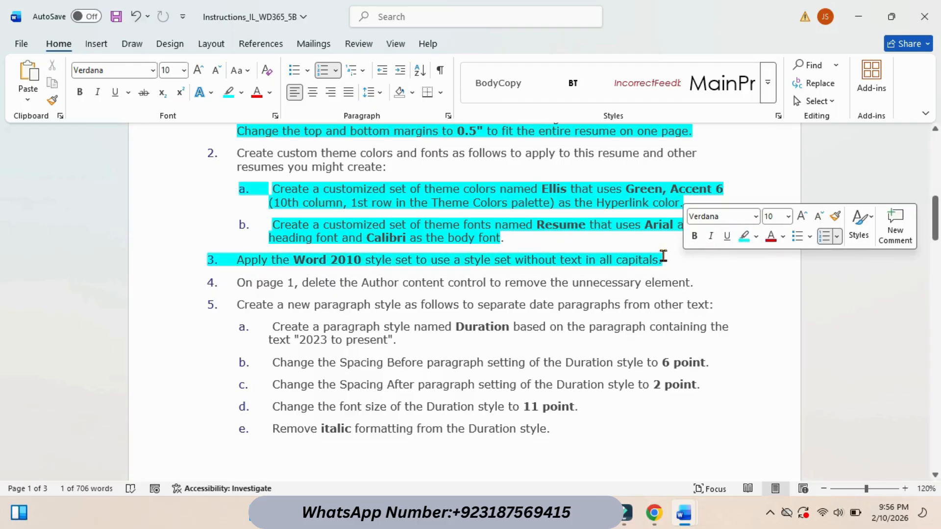
- Switch to the resume document and apply the built-in Word 2010 style set
{"action": "mouse_move", "coordinate": [685, 510]}
{"action": "left_click", "coordinate": [733, 464]}
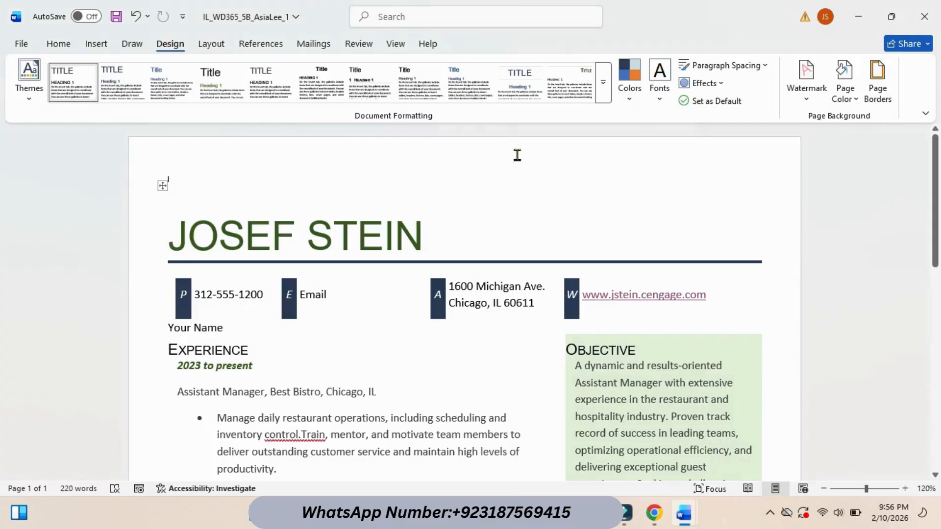
{"action": "left_click", "coordinate": [603, 82]}
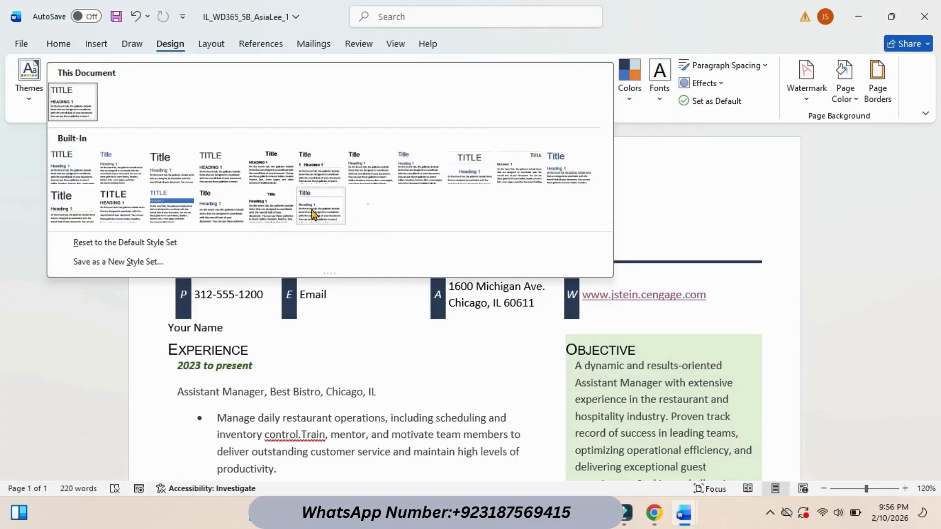
{"action": "left_click", "coordinate": [321, 217]}
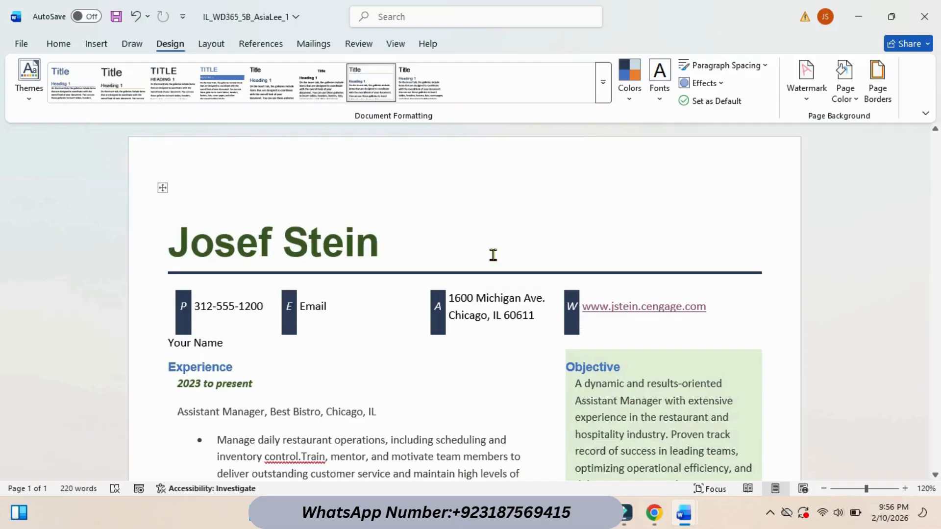
- Highlight step 4 about deleting the Author content control in turquoise in the instructions, then return to the resume document
{"action": "mouse_move", "coordinate": [686, 512]}
{"action": "left_click", "coordinate": [615, 441]}
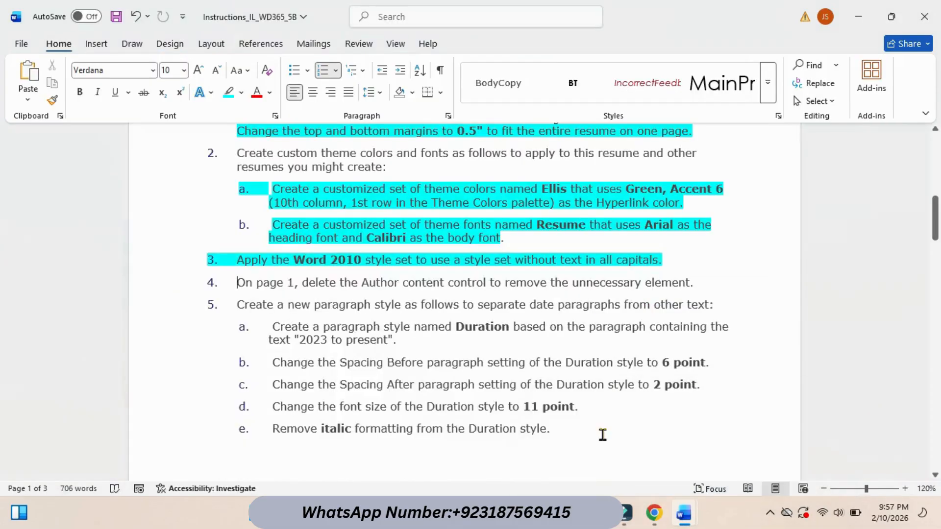
{"action": "left_click_drag", "start_coordinate": [933, 224], "coordinate": [930, 232]}
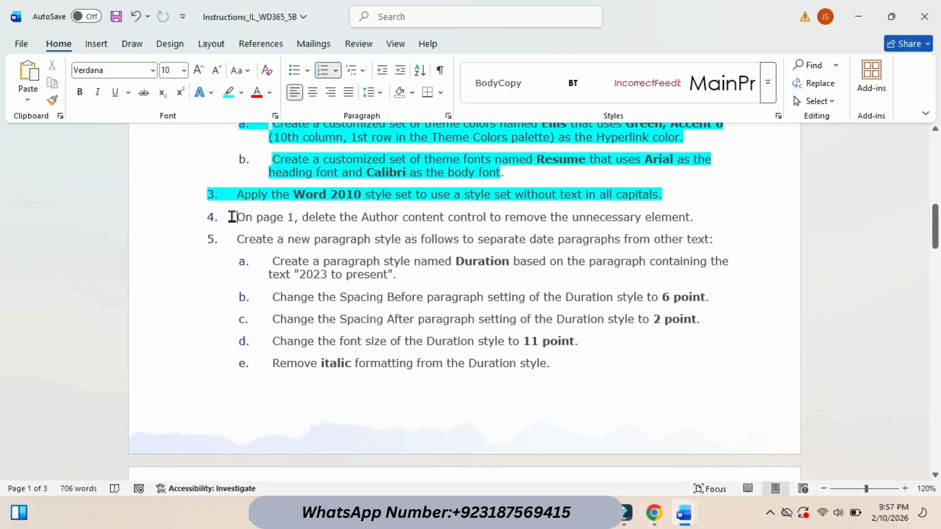
{"action": "left_click_drag", "start_coordinate": [233, 216], "coordinate": [767, 216]}
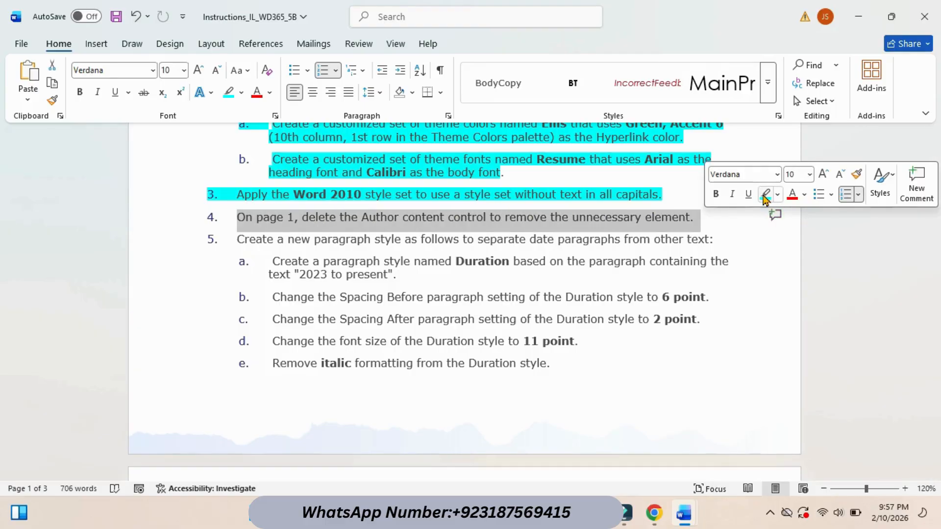
{"action": "left_click", "coordinate": [766, 195]}
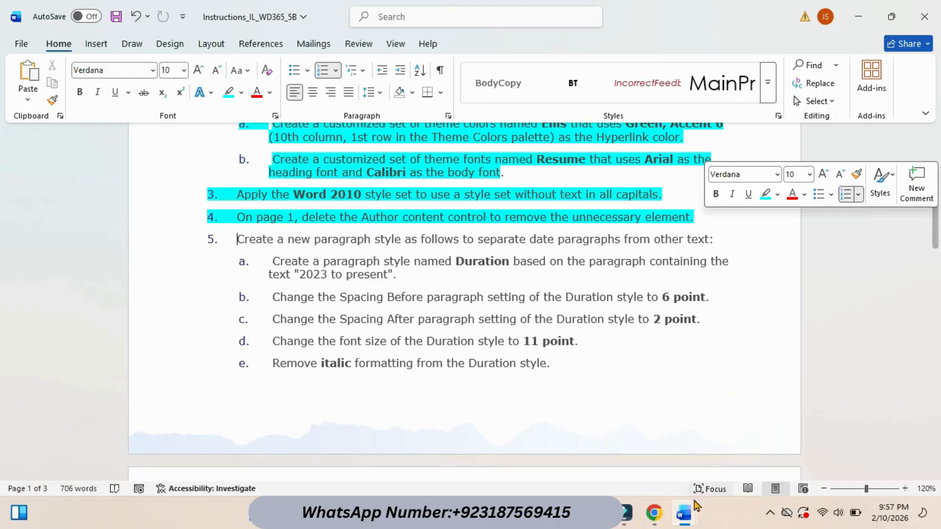
{"action": "mouse_move", "coordinate": [685, 514]}
{"action": "left_click", "coordinate": [719, 449]}
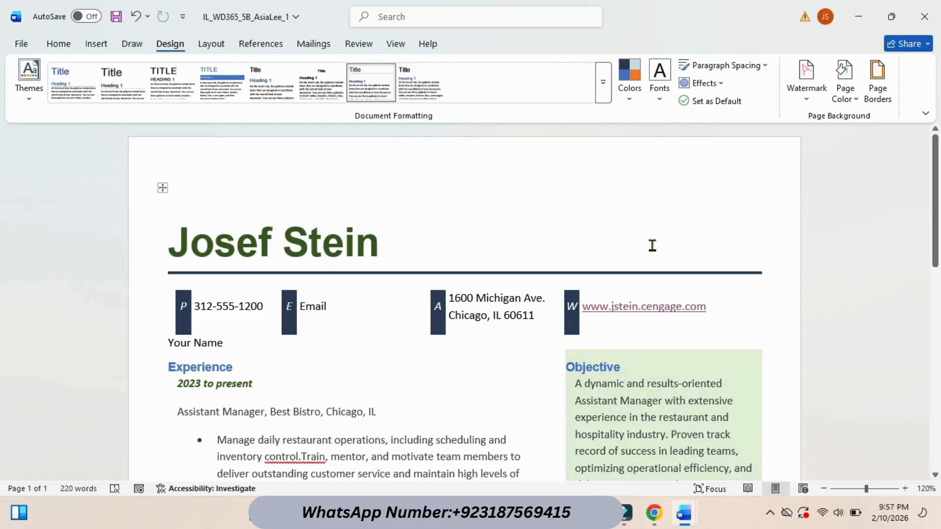
- Switch to the instructions and highlight step 5a about creating the Duration paragraph style in turquoise
{"action": "mouse_move", "coordinate": [684, 514]}
{"action": "left_click", "coordinate": [624, 452]}
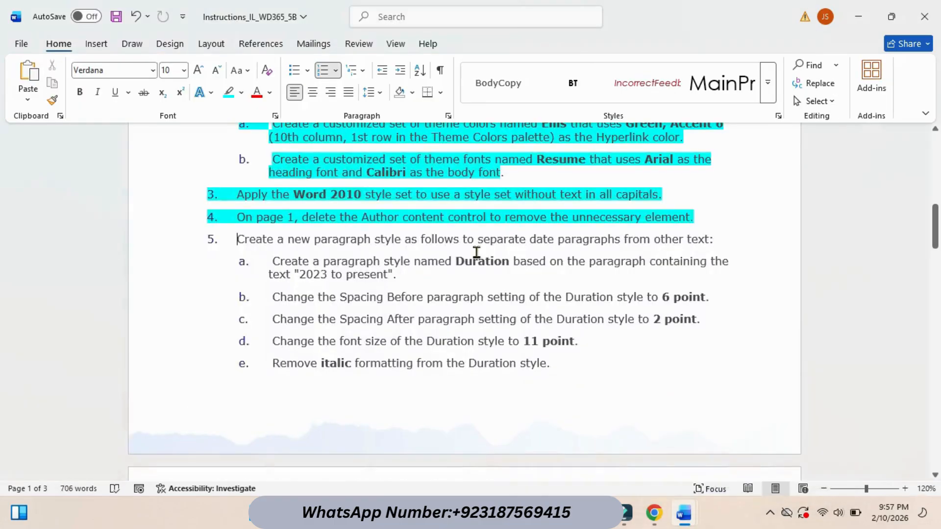
{"action": "left_click_drag", "start_coordinate": [273, 260], "coordinate": [395, 275]}
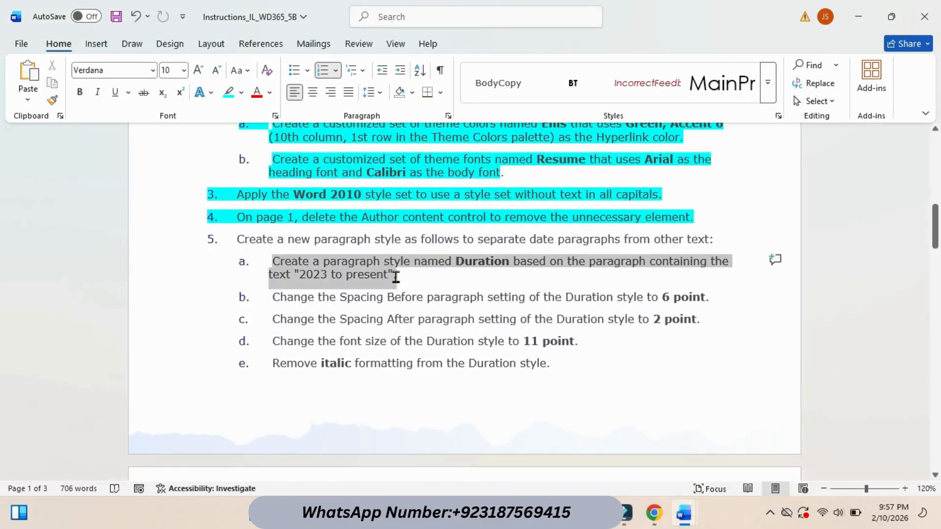
{"action": "left_click", "coordinate": [456, 252]}
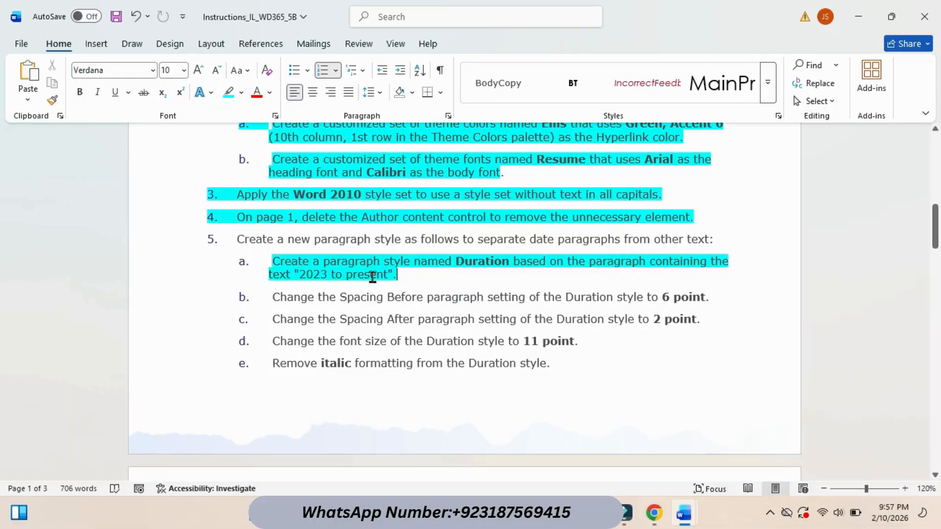
- Switch to the resume document and select the "2023 to present" paragraph under Experience
{"action": "mouse_move", "coordinate": [693, 515]}
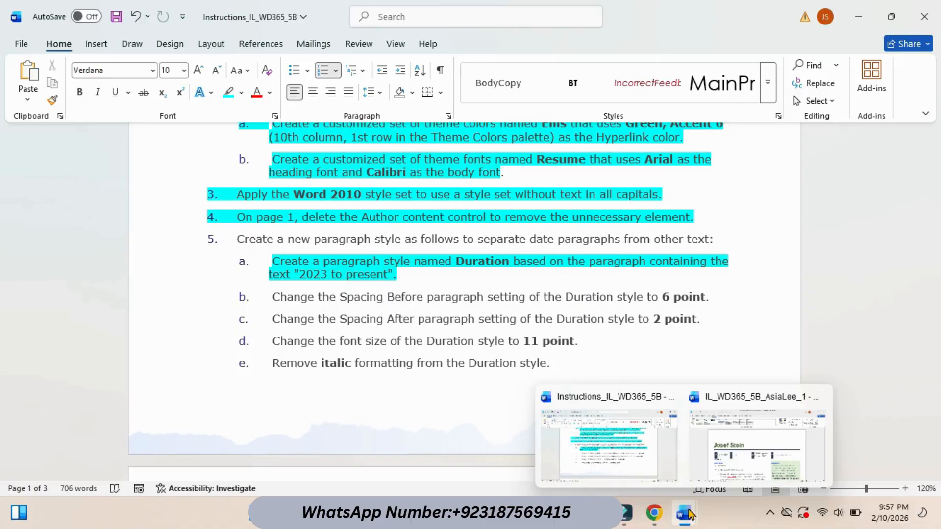
{"action": "left_click", "coordinate": [720, 463]}
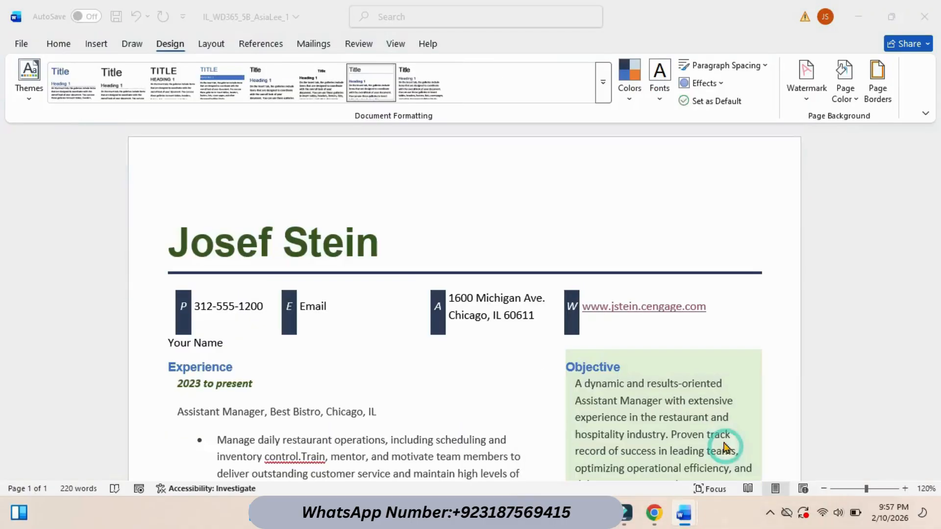
{"action": "left_click", "coordinate": [177, 382]}
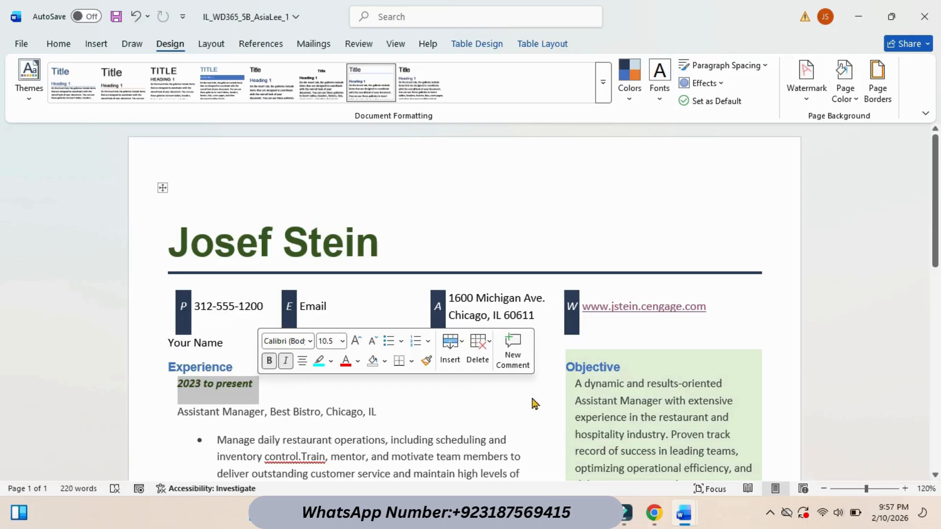
- Switch to the instructions and highlight steps 5b and 5c about the Spacing Before and Spacing After settings in turquoise
{"action": "mouse_move", "coordinate": [684, 514]}
{"action": "left_click", "coordinate": [633, 444]}
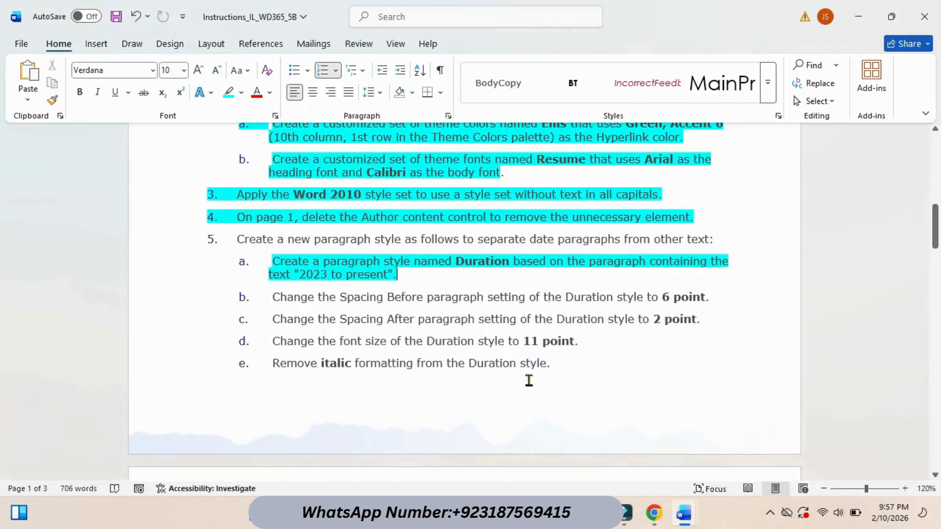
{"action": "left_click_drag", "start_coordinate": [269, 298], "coordinate": [696, 329]}
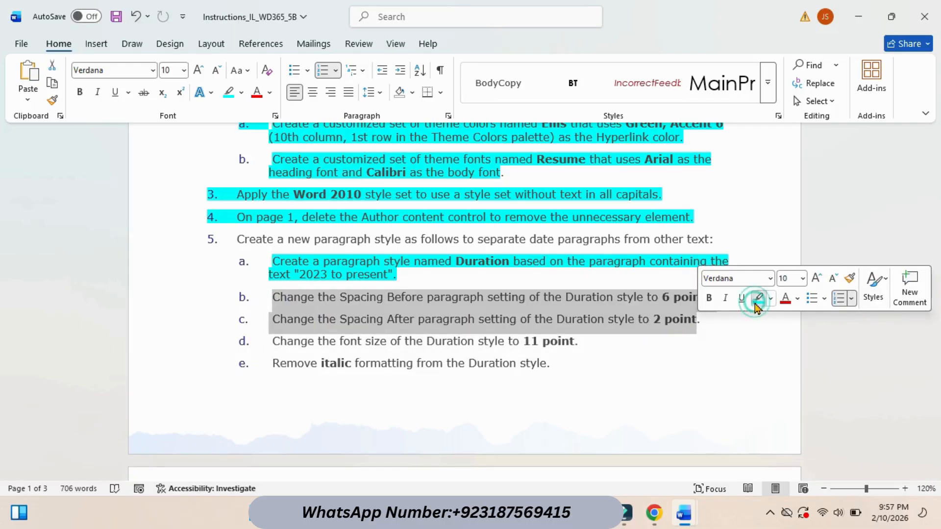
{"action": "left_click", "coordinate": [759, 298]}
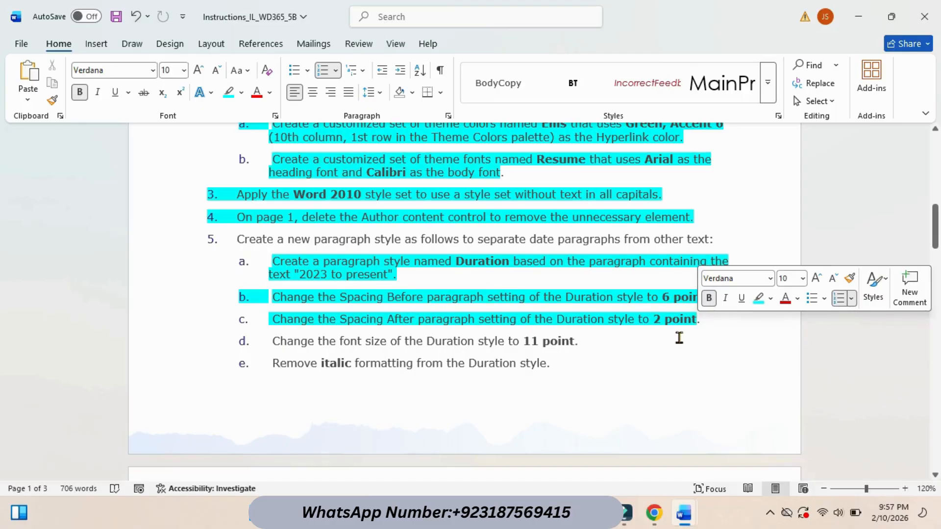
- Switch to the resume document and set the "2023 to present" paragraph's Spacing Before to 6 pt
{"action": "mouse_move", "coordinate": [684, 514]}
{"action": "left_click", "coordinate": [706, 461]}
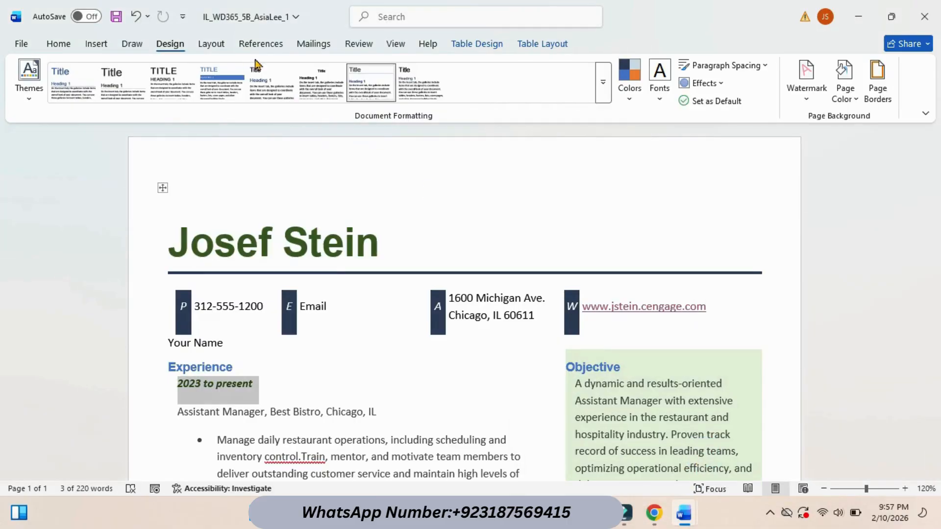
{"action": "left_click", "coordinate": [204, 49]}
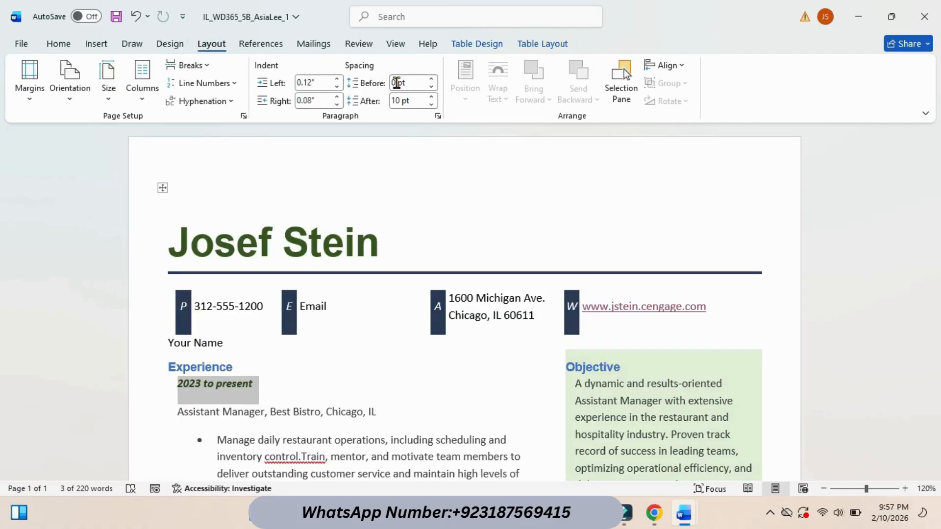
{"action": "left_click", "coordinate": [397, 83]}
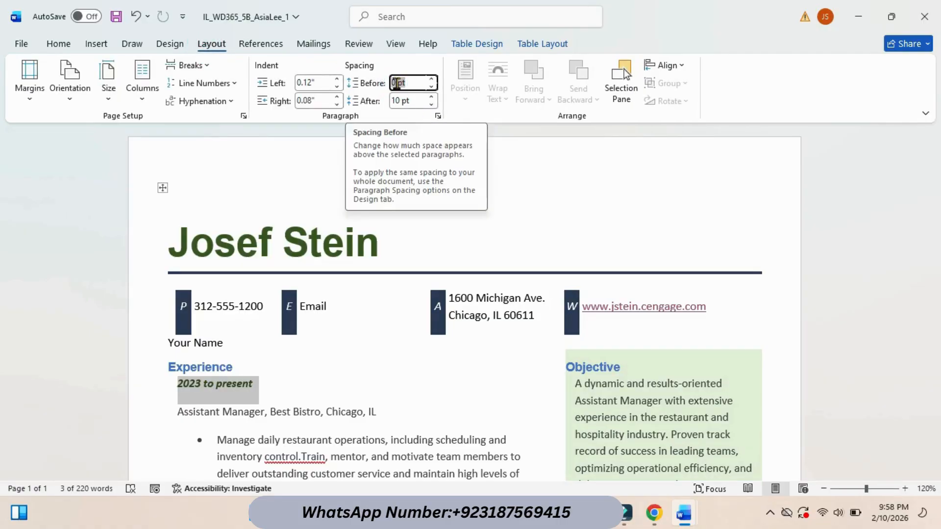
{"action": "key", "text": "BackSpace"}
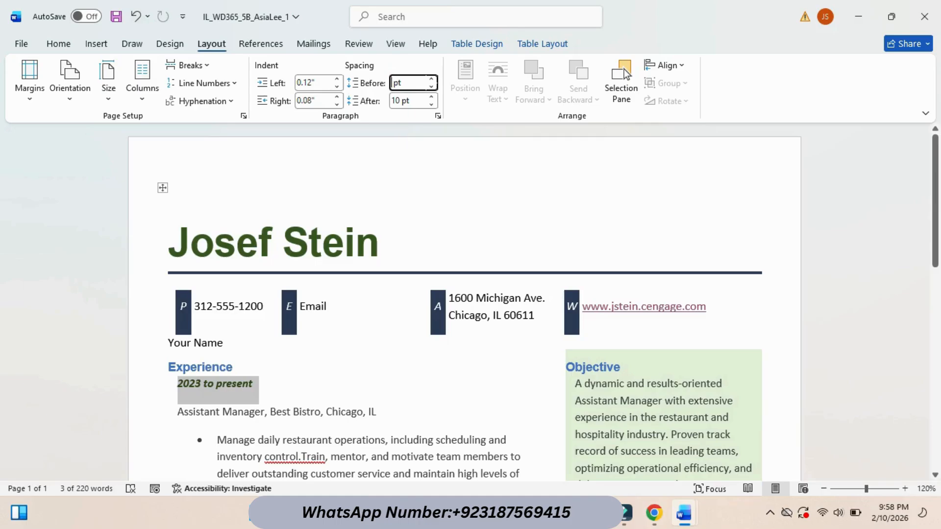
{"action": "key", "text": "Return"}
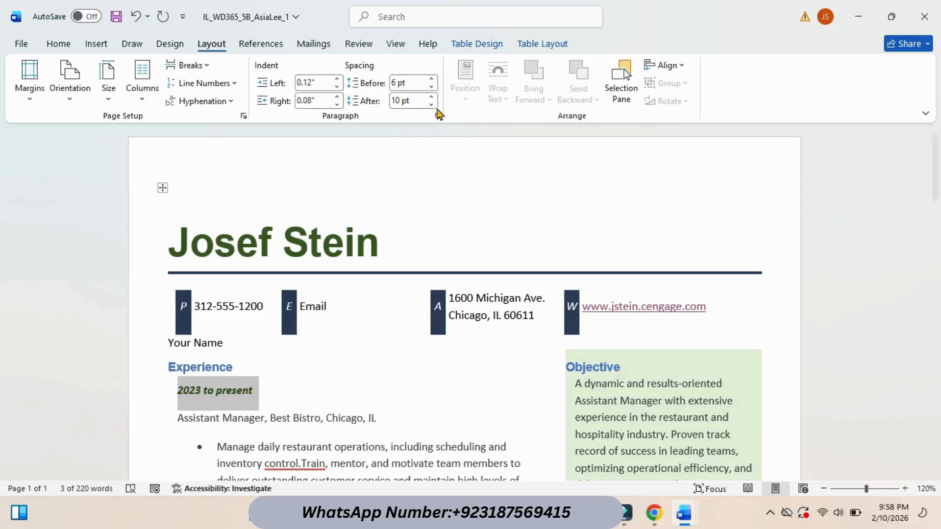
- Recheck the spacing values in the instructions and set the "2023 to present" paragraph's Spacing After to 2 pt
{"action": "left_click", "coordinate": [400, 101]}
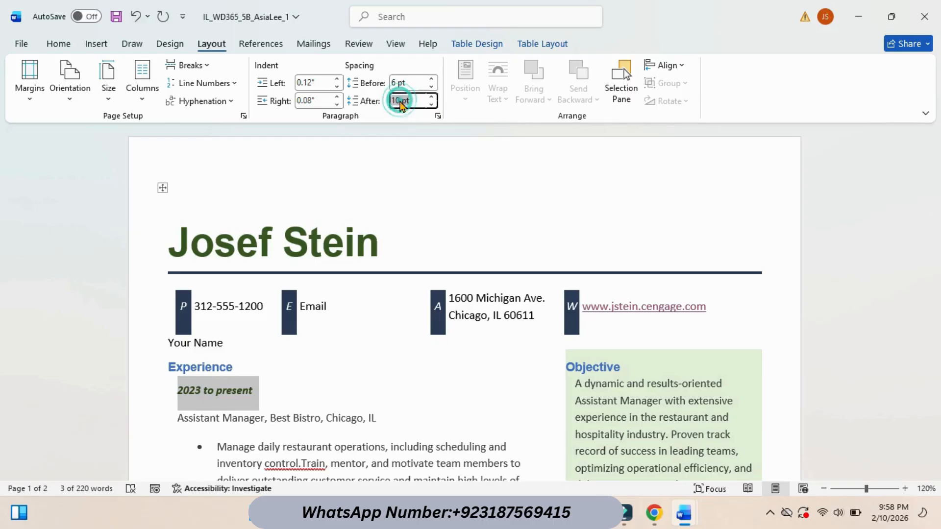
{"action": "mouse_move", "coordinate": [684, 514]}
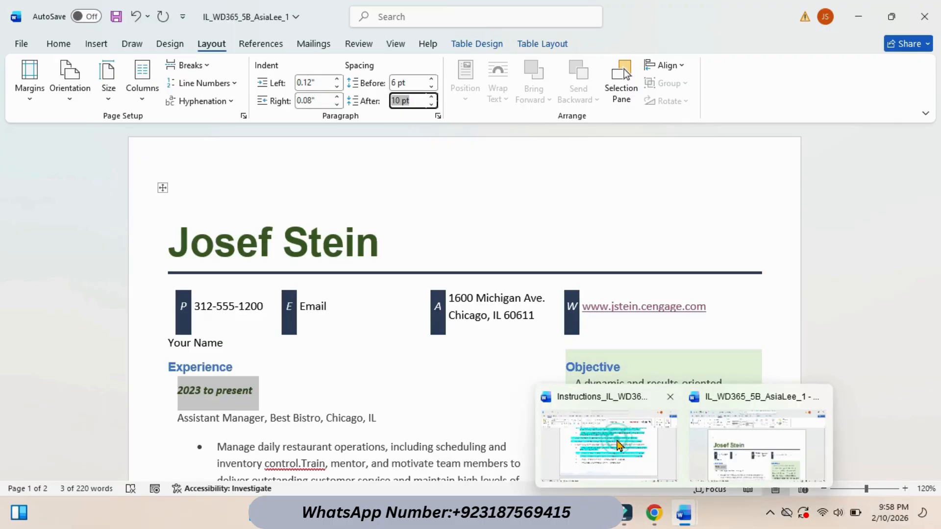
{"action": "left_click", "coordinate": [615, 442]}
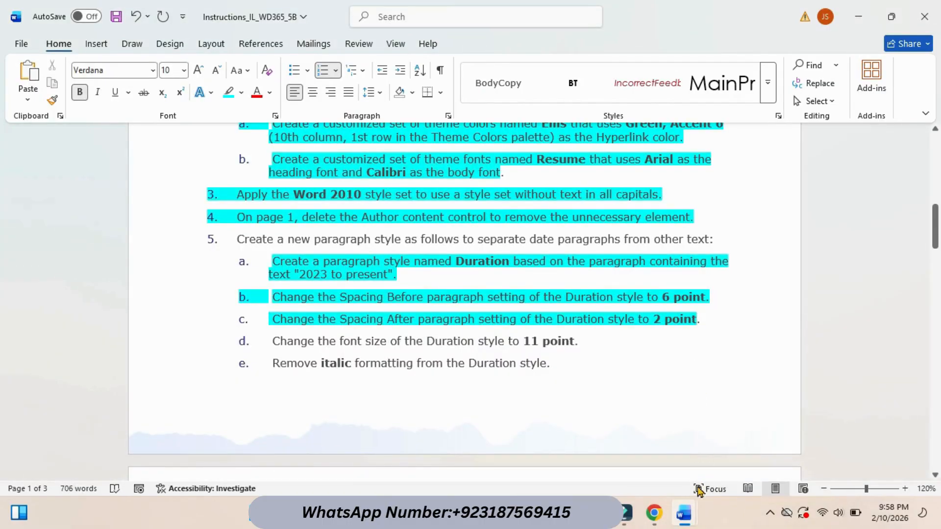
{"action": "mouse_move", "coordinate": [684, 513]}
{"action": "left_click", "coordinate": [721, 434]}
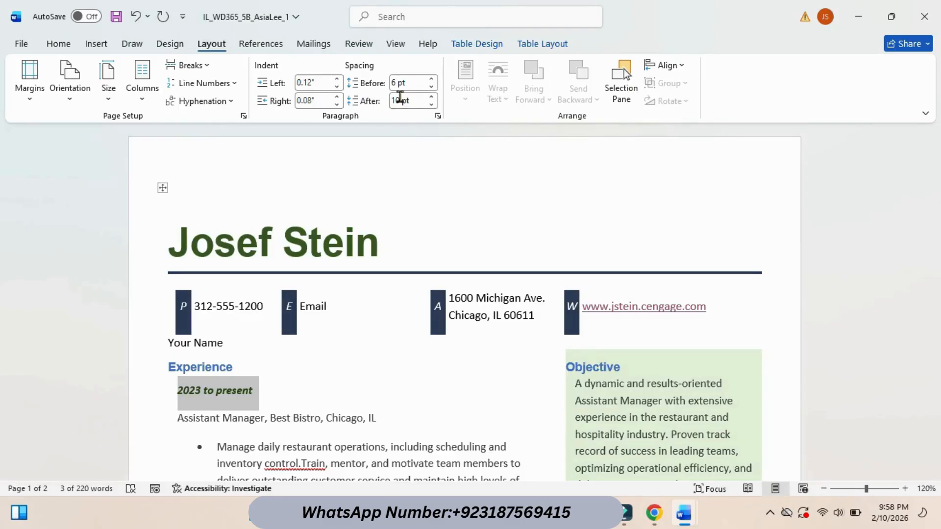
{"action": "left_click", "coordinate": [400, 100]}
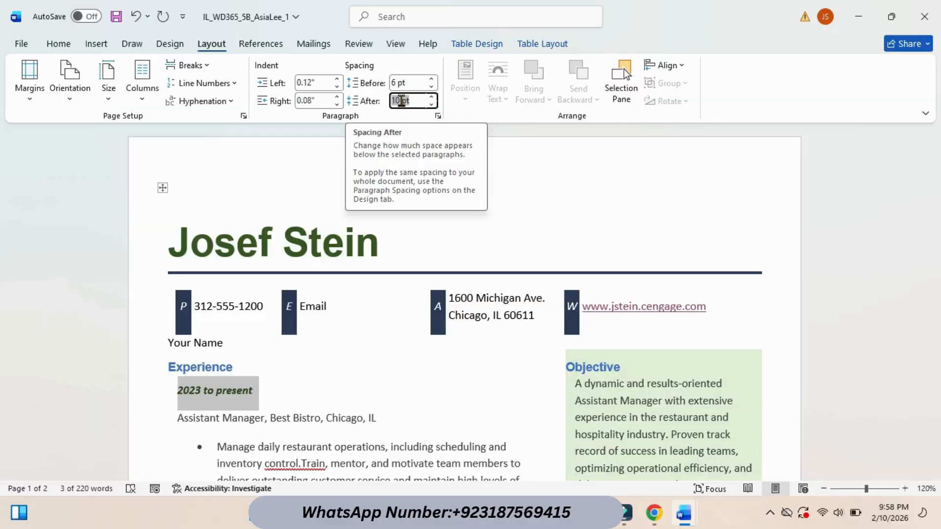
{"action": "left_click", "coordinate": [401, 100]}
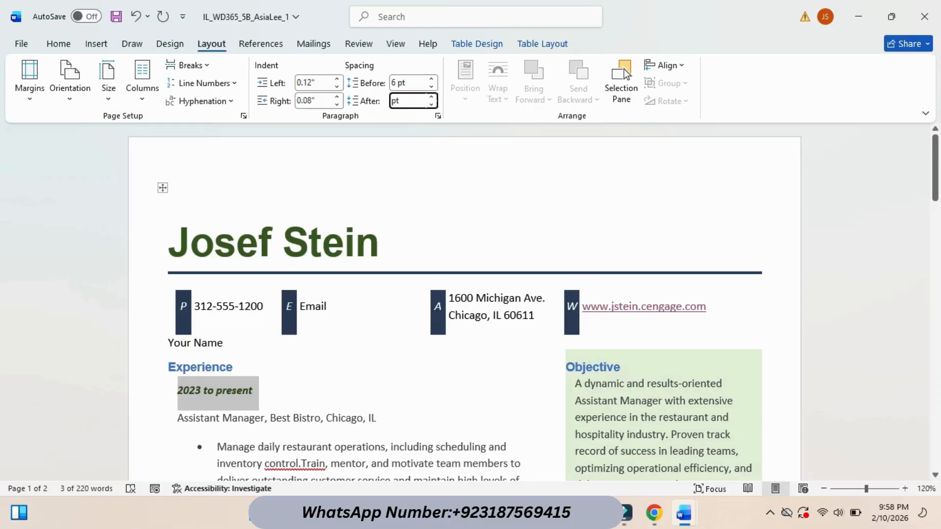
{"action": "key", "text": "Return"}
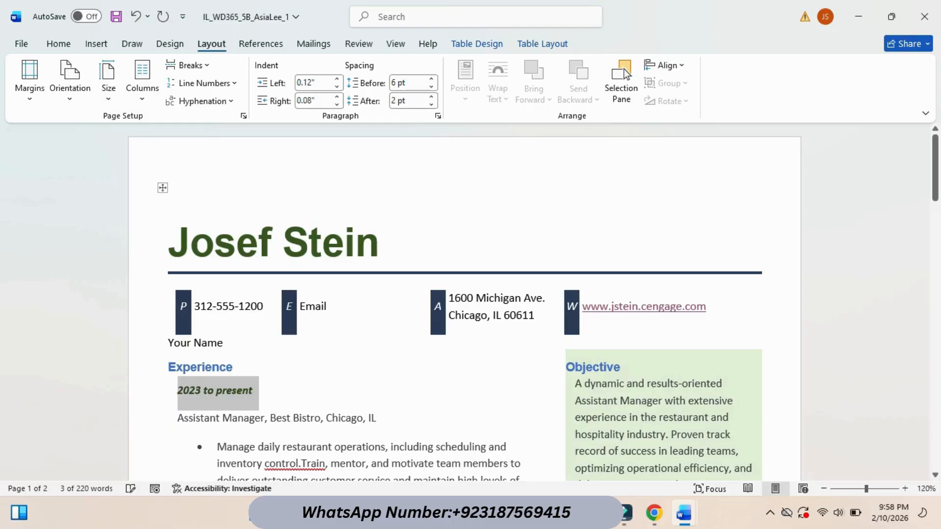
- Switch to the instructions and highlight step 5d about the Duration style's font size in turquoise
{"action": "mouse_move", "coordinate": [693, 517]}
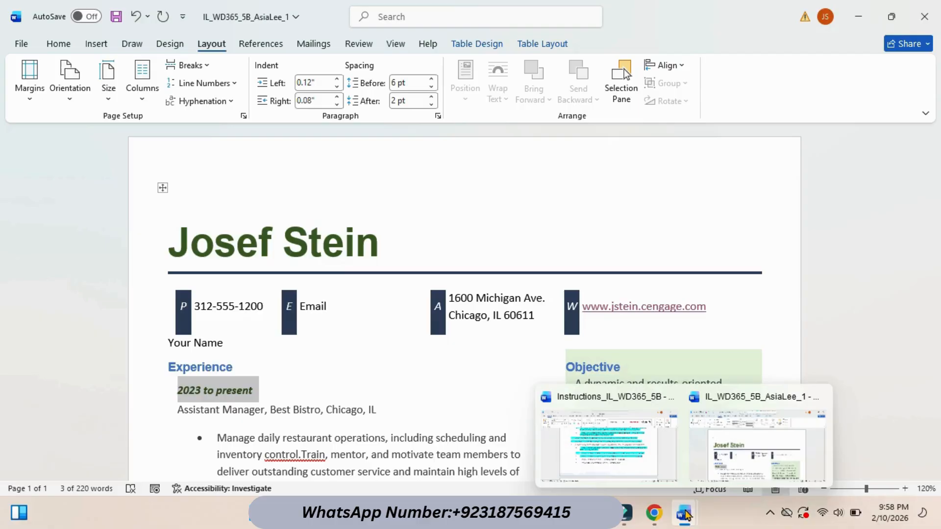
{"action": "left_click", "coordinate": [613, 438]}
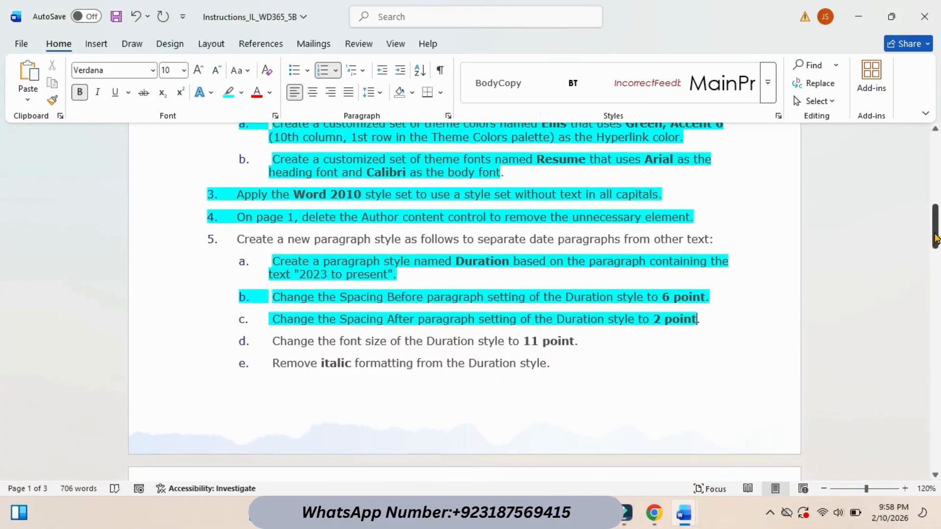
{"action": "left_click_drag", "start_coordinate": [935, 228], "coordinate": [935, 243]}
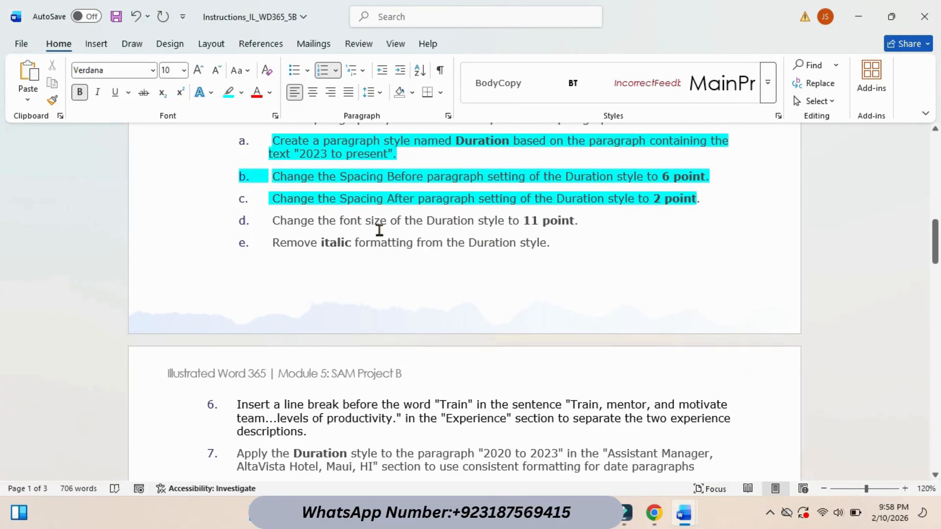
{"action": "left_click_drag", "start_coordinate": [271, 219], "coordinate": [587, 223]}
{"action": "left_click", "coordinate": [646, 202]}
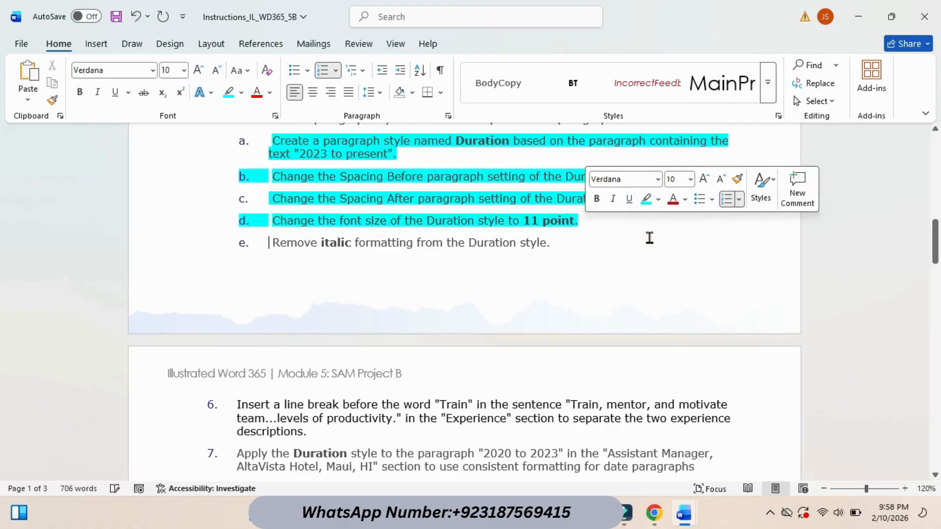
- Switch to the resume document and set the "2023 to present" text's font size to 11
{"action": "mouse_move", "coordinate": [697, 517]}
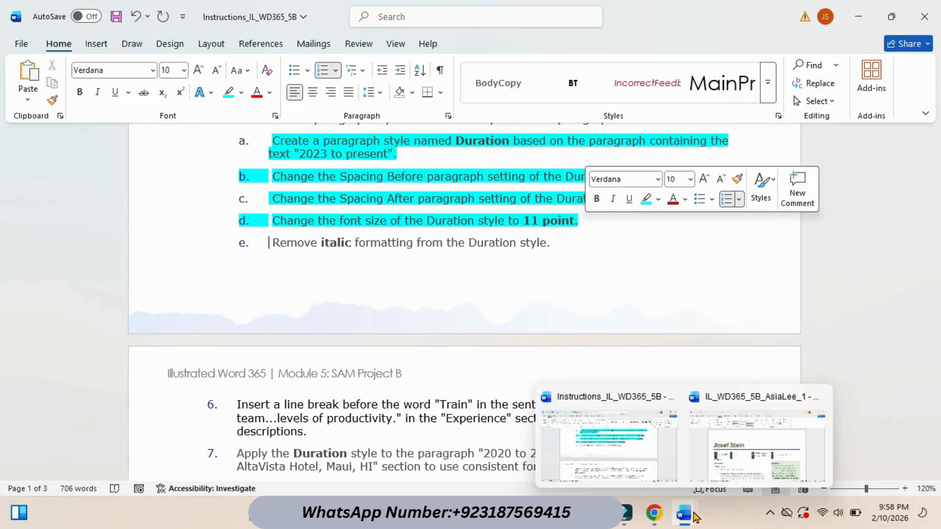
{"action": "left_click", "coordinate": [722, 439]}
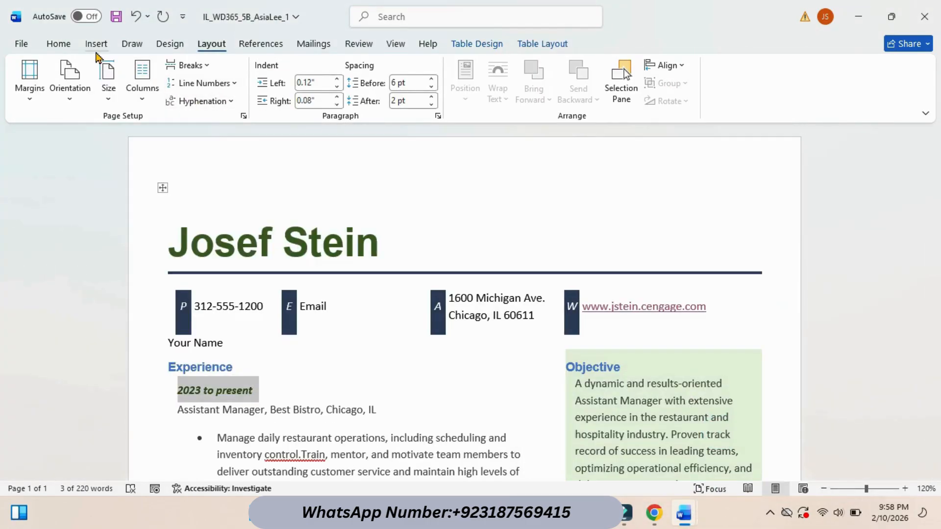
{"action": "left_click", "coordinate": [61, 44]}
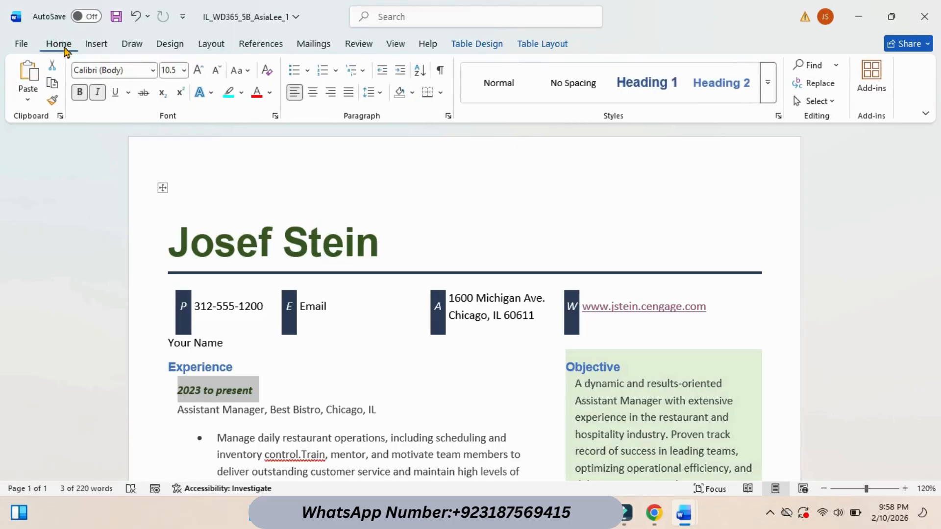
{"action": "left_click", "coordinate": [184, 72]}
{"action": "left_click", "coordinate": [172, 136]}
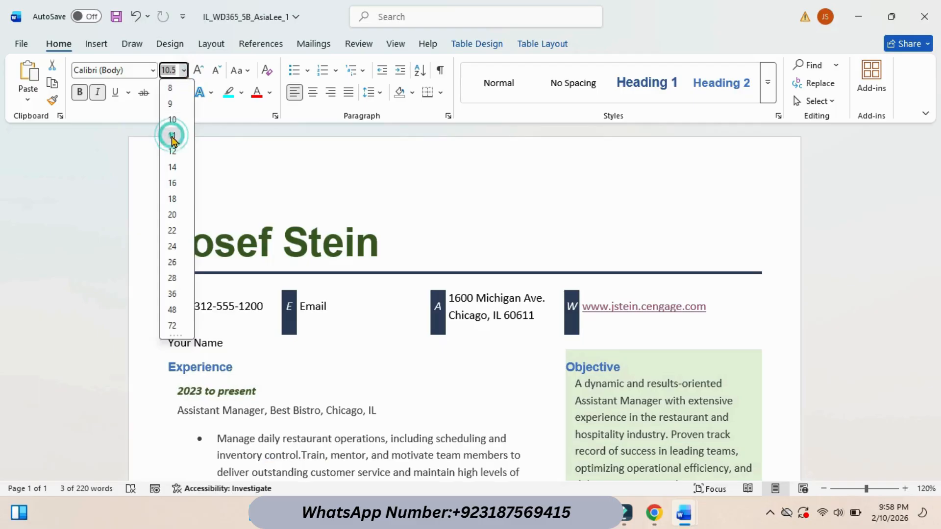
- Switch to the instructions and highlight step 5e about removing italic formatting from the Duration style in turquoise
{"action": "mouse_move", "coordinate": [684, 512]}
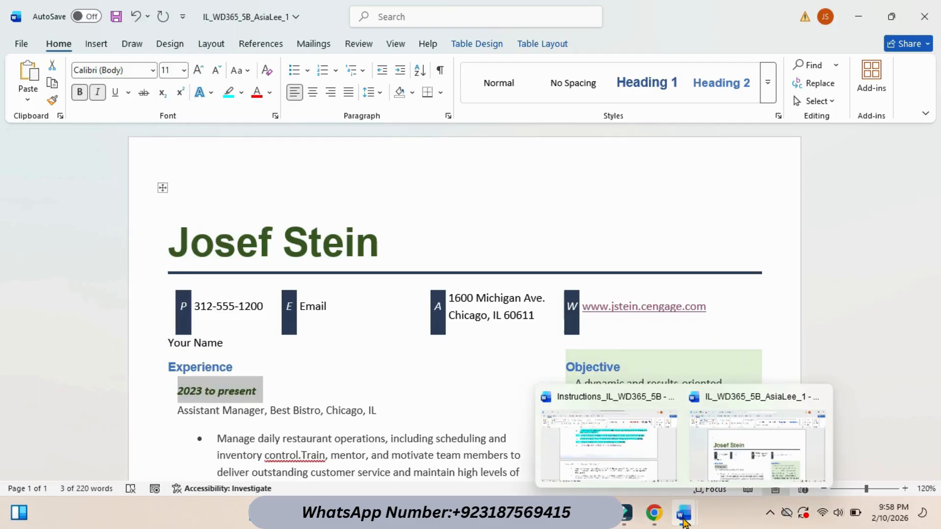
{"action": "left_click", "coordinate": [613, 432]}
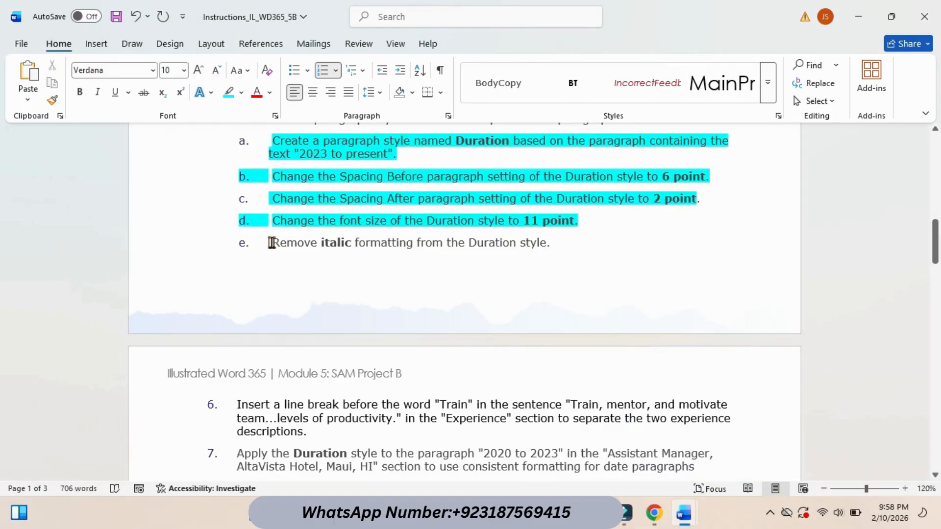
{"action": "left_click_drag", "start_coordinate": [271, 243], "coordinate": [569, 245]}
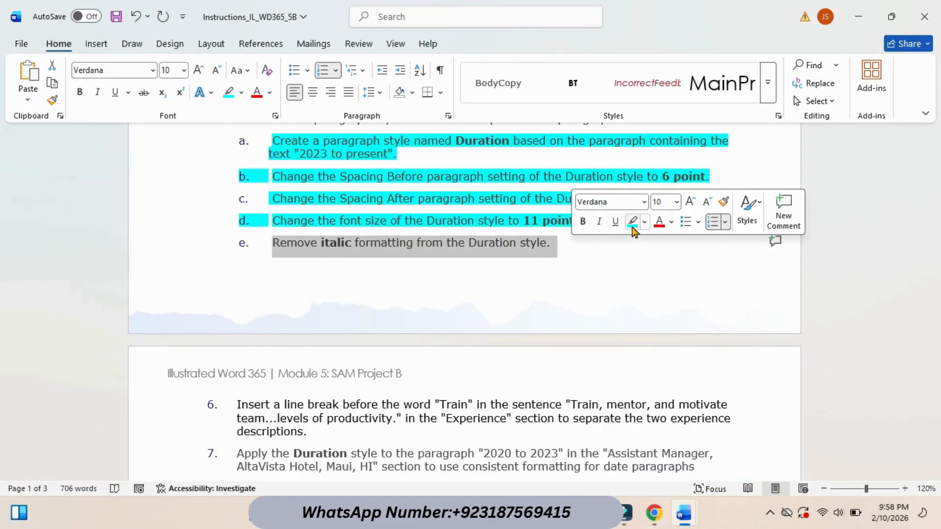
{"action": "left_click", "coordinate": [632, 222]}
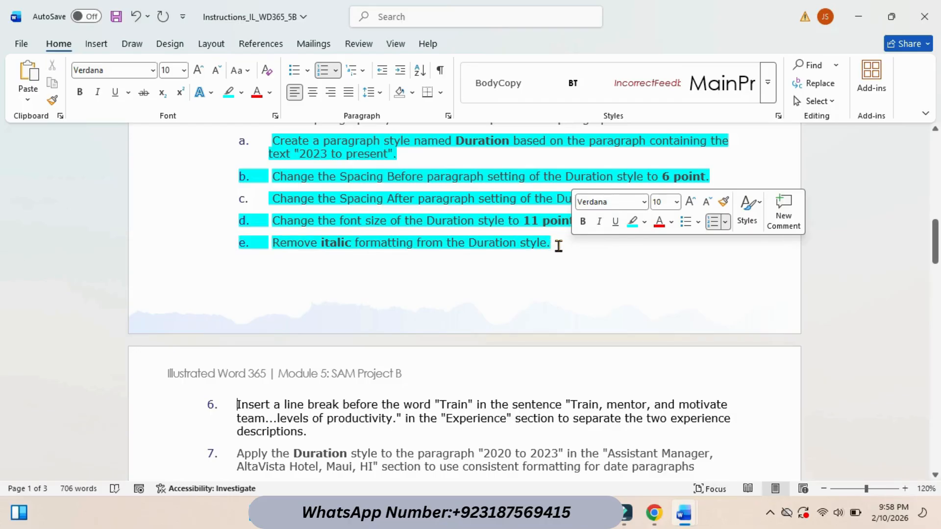
- Look over the resume document's content, and return to the Getting Started section of the instructions
{"action": "mouse_move", "coordinate": [685, 514]}
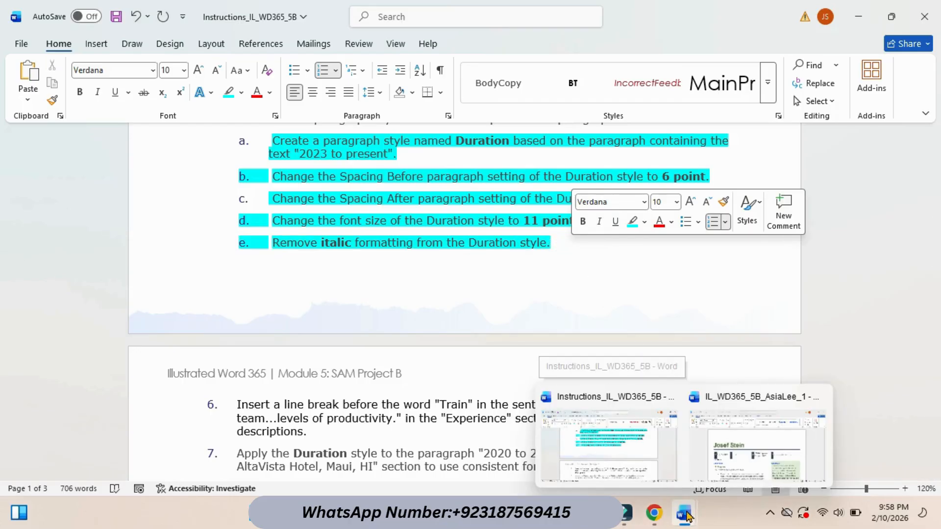
{"action": "left_click", "coordinate": [712, 440]}
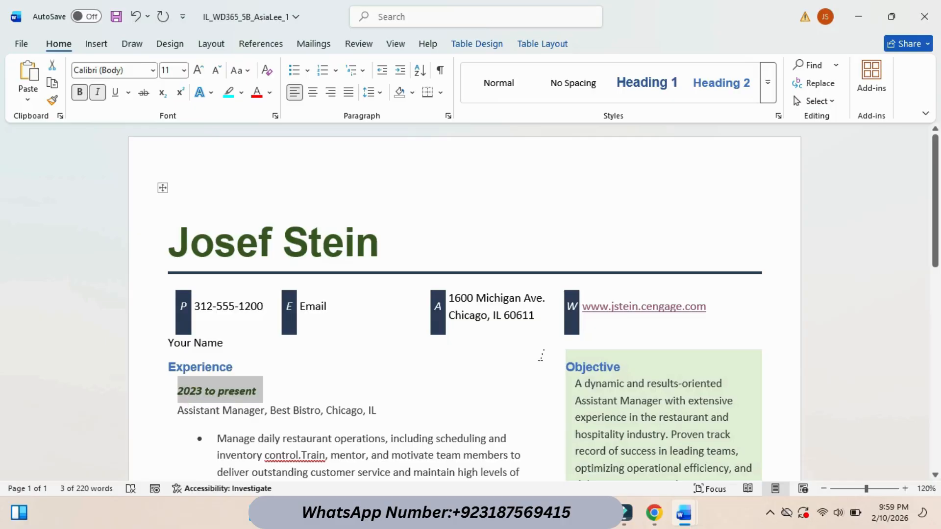
{"action": "scroll", "coordinate": [588, 334], "scroll_direction": "down", "scroll_amount": 10}
{"action": "scroll", "coordinate": [589, 332], "scroll_direction": "up", "scroll_amount": 10}
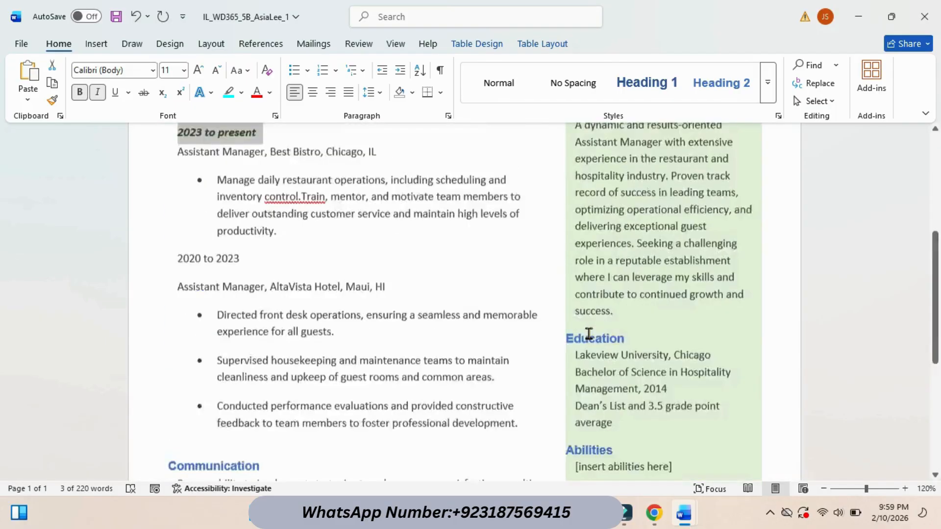
{"action": "mouse_move", "coordinate": [685, 512]}
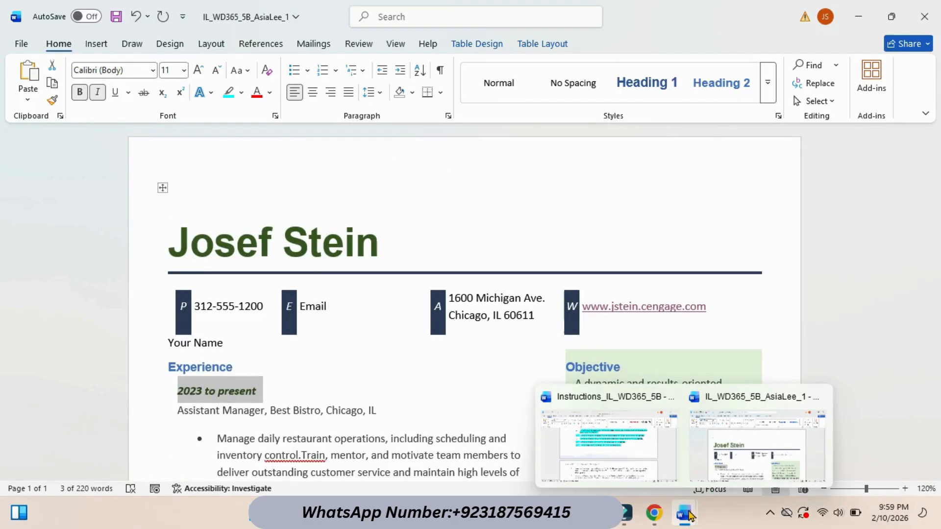
{"action": "left_click", "coordinate": [637, 456]}
{"action": "scroll", "coordinate": [536, 369], "scroll_direction": "up", "scroll_amount": 15}
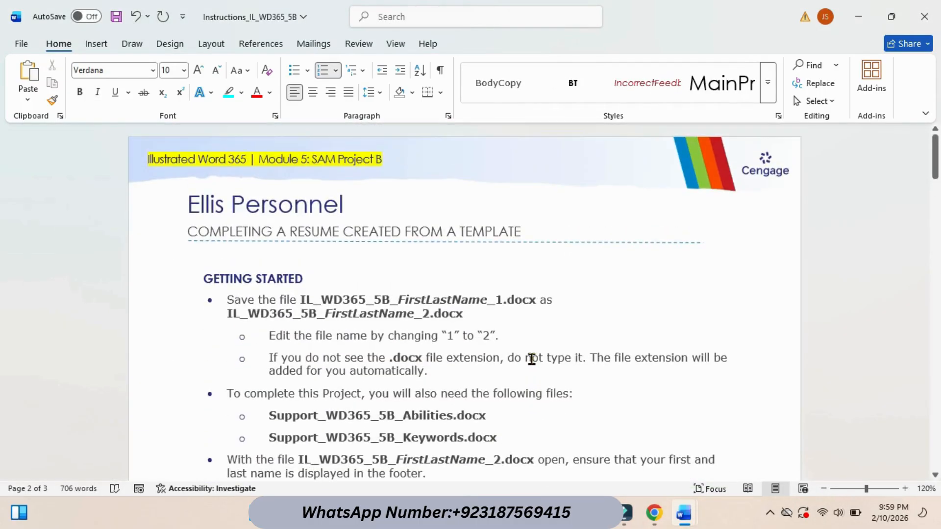